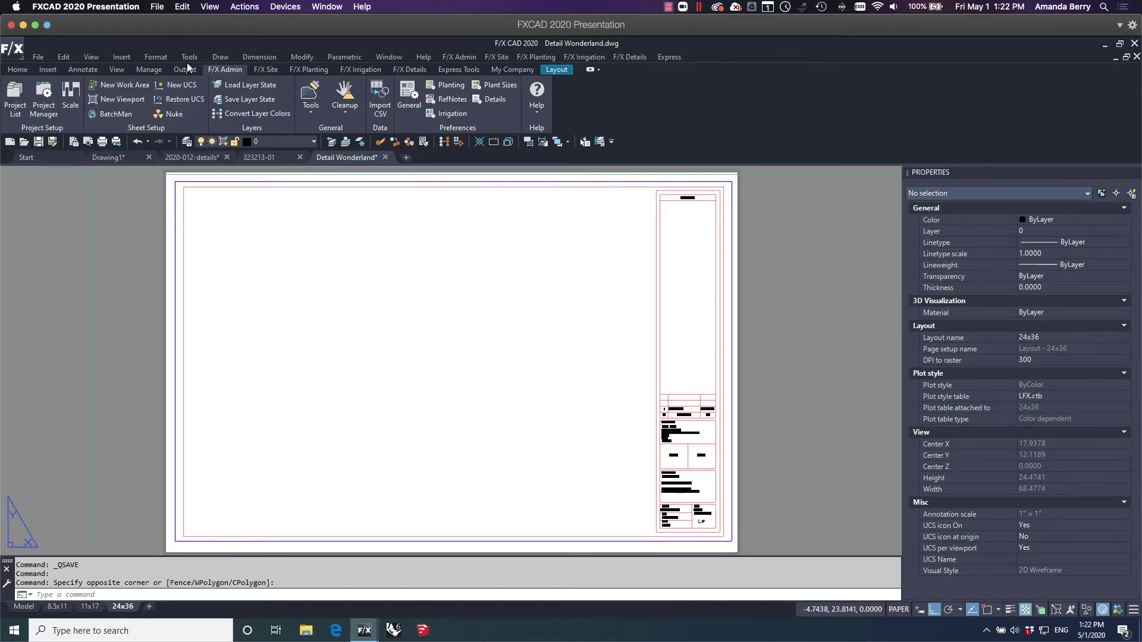
# Open the Land F/X project list in its organization view and enlarge the dialog to show the whole folder tree.
pyautogui.click(14, 97)
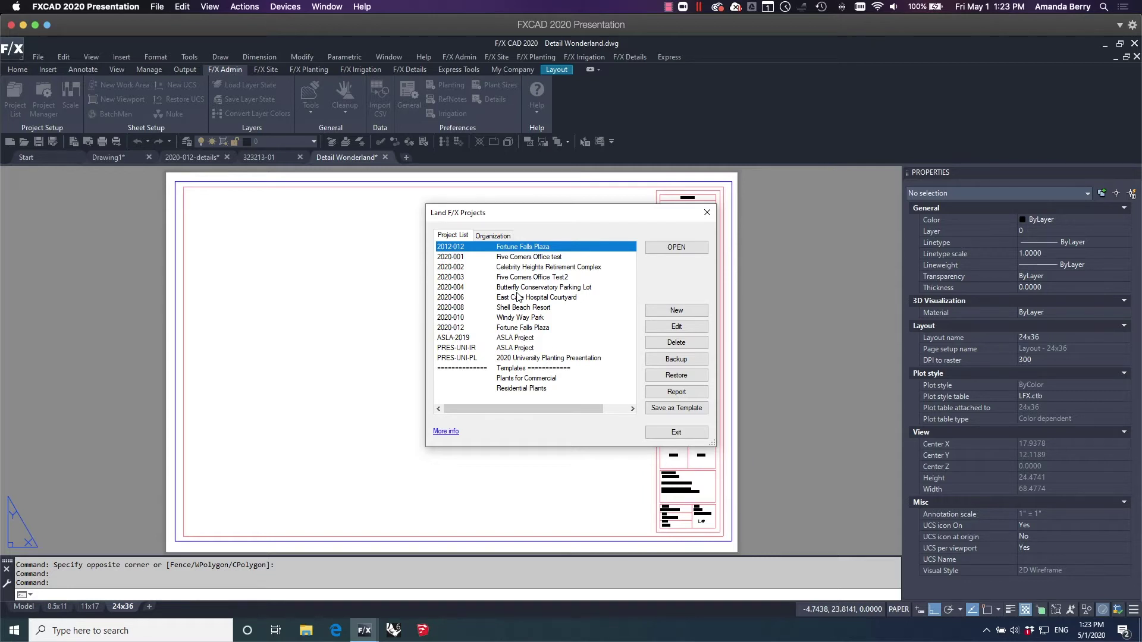
pyautogui.click(503, 238)
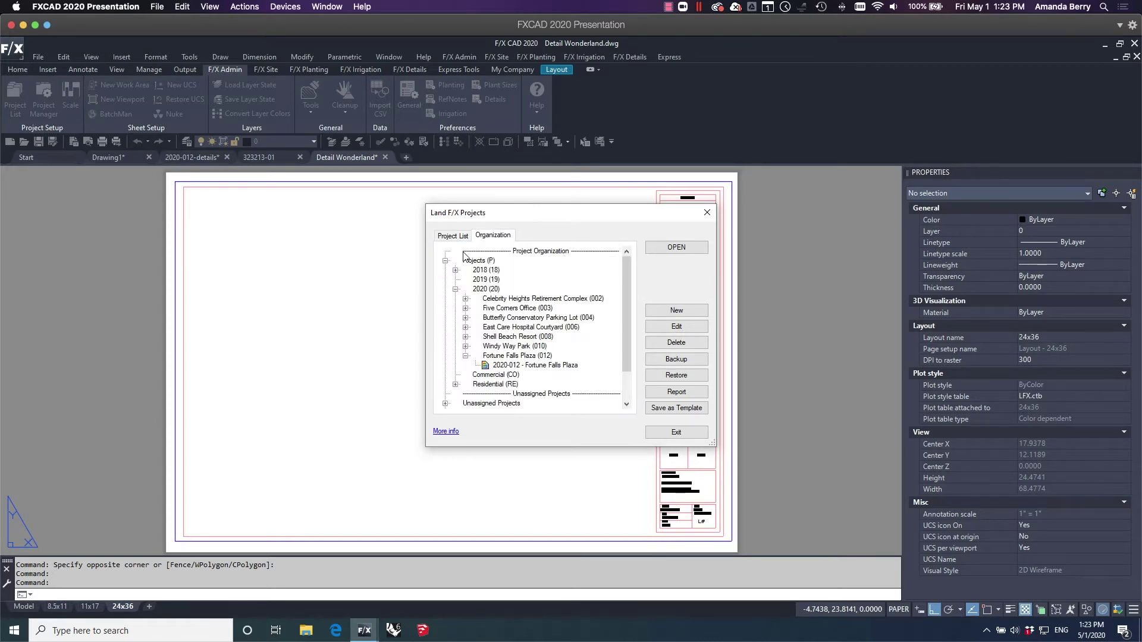
pyautogui.moveTo(625, 310); pyautogui.dragTo(628, 311)
pyautogui.moveTo(710, 443); pyautogui.dragTo(767, 543)
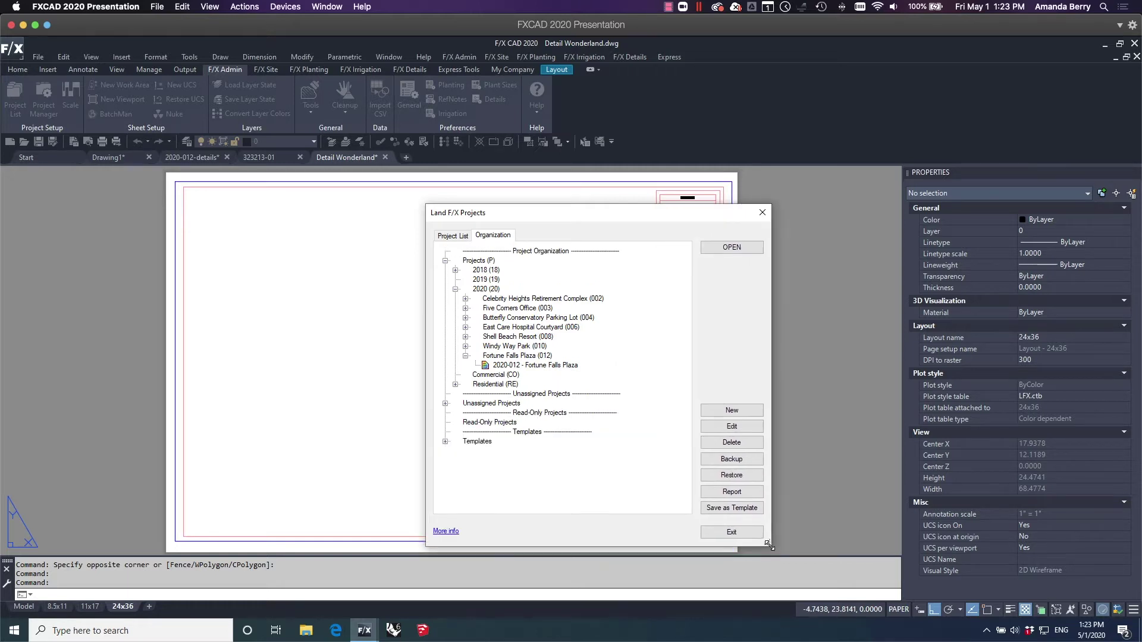
pyautogui.moveTo(660, 214); pyautogui.dragTo(604, 180)
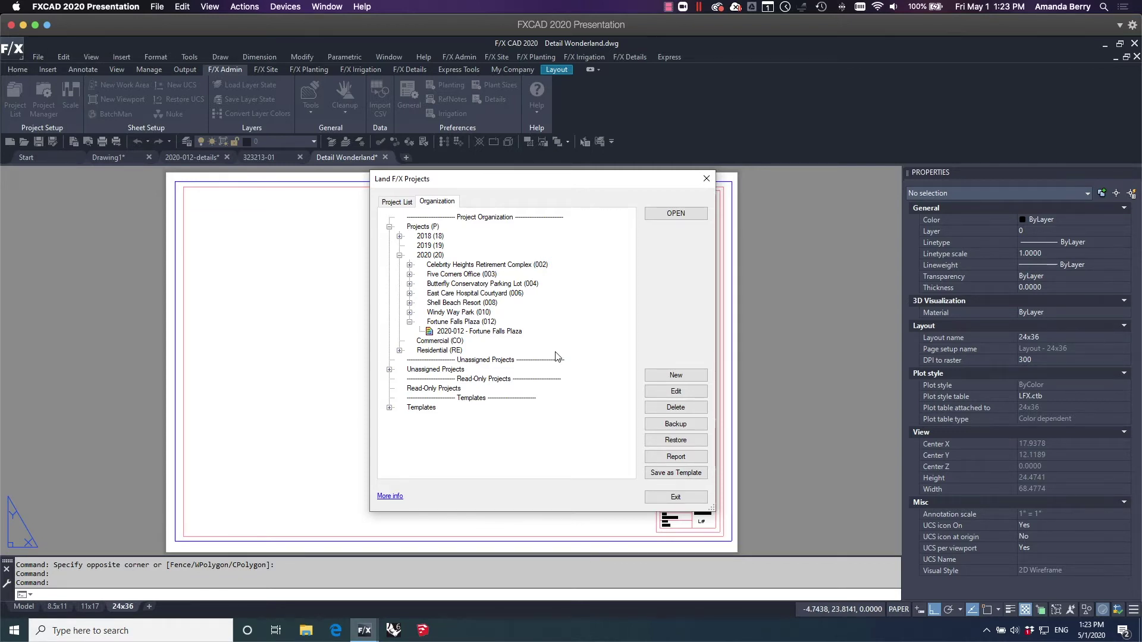
# Expand the Windy Way Park, Shell Beach Resort, East Care Hospital Courtyard and Residential folders to examine how projects are organized.
pyautogui.click(410, 312)
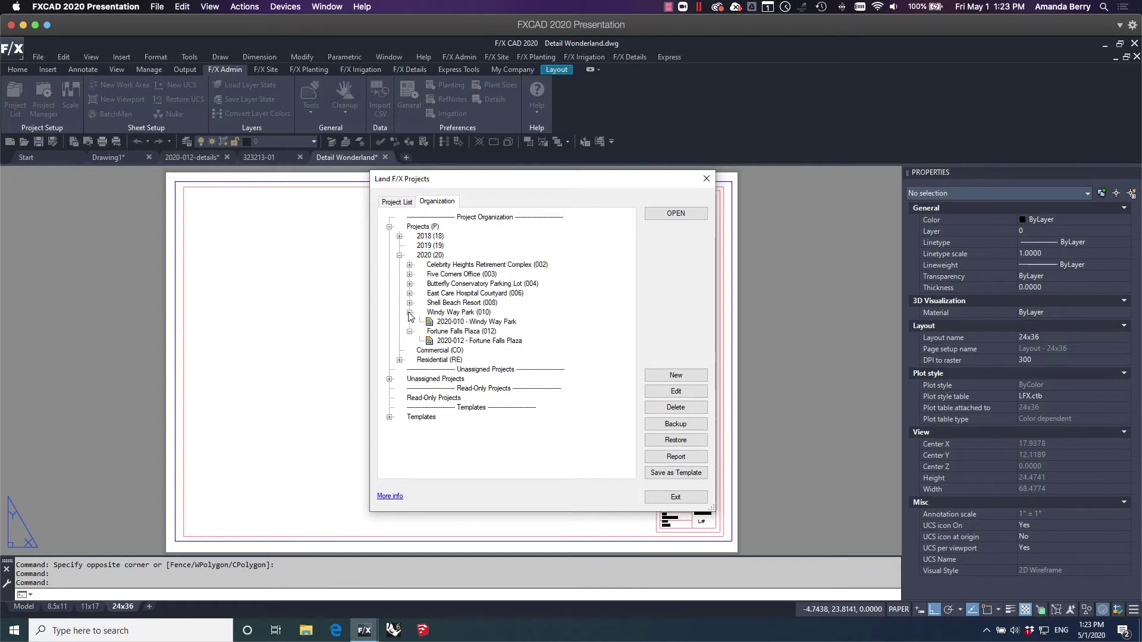
pyautogui.click(410, 303)
pyautogui.click(409, 293)
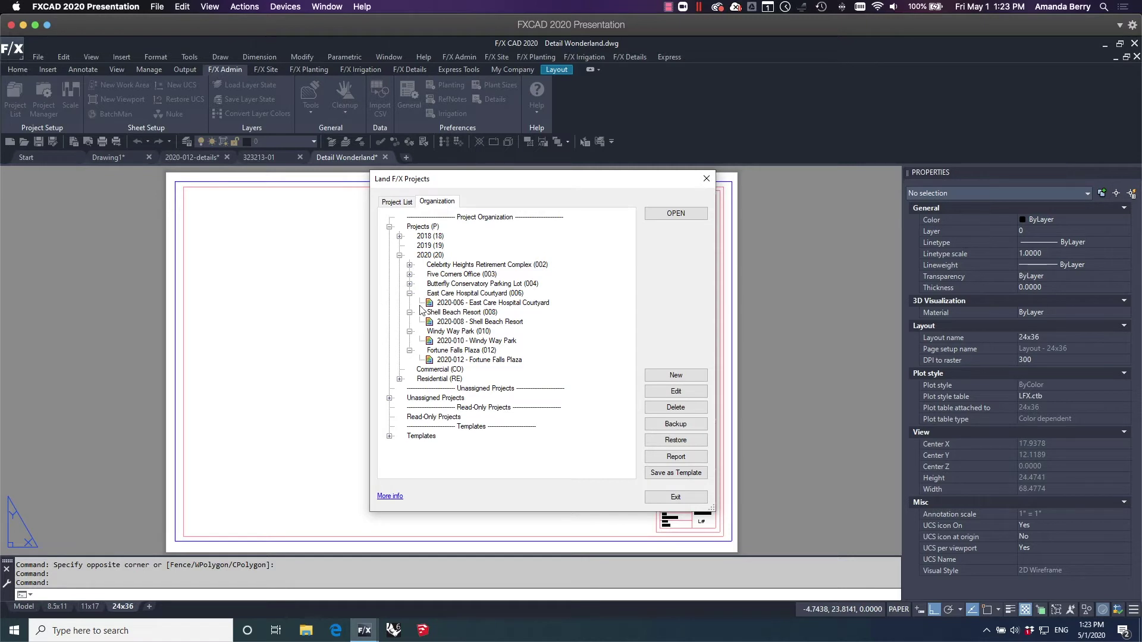
pyautogui.click(461, 304)
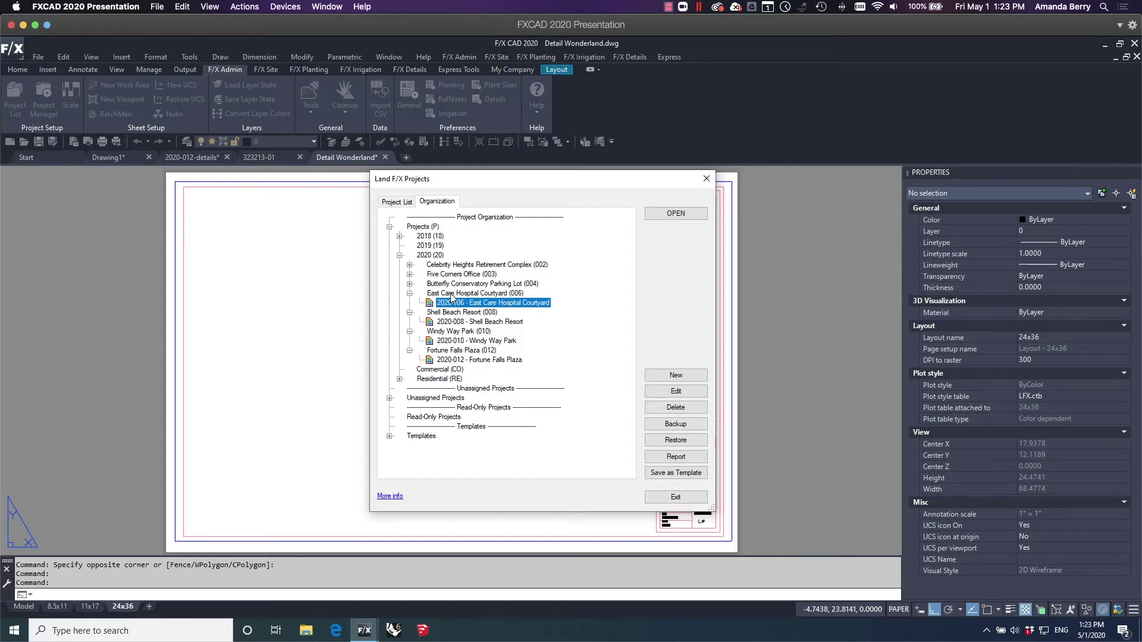
pyautogui.click(454, 294)
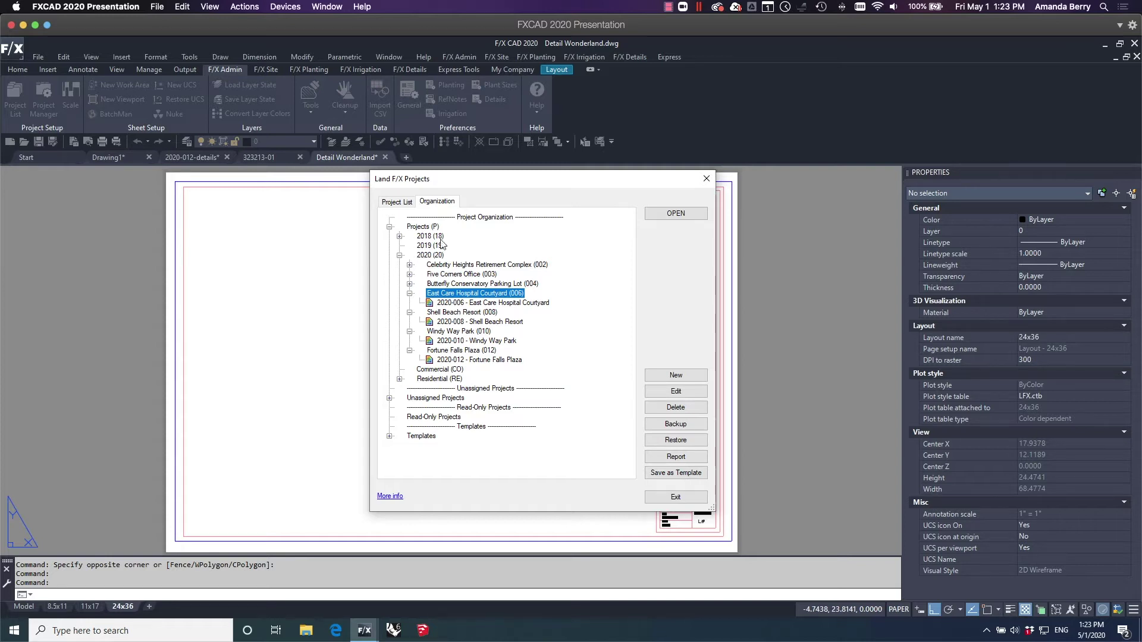
pyautogui.click(400, 379)
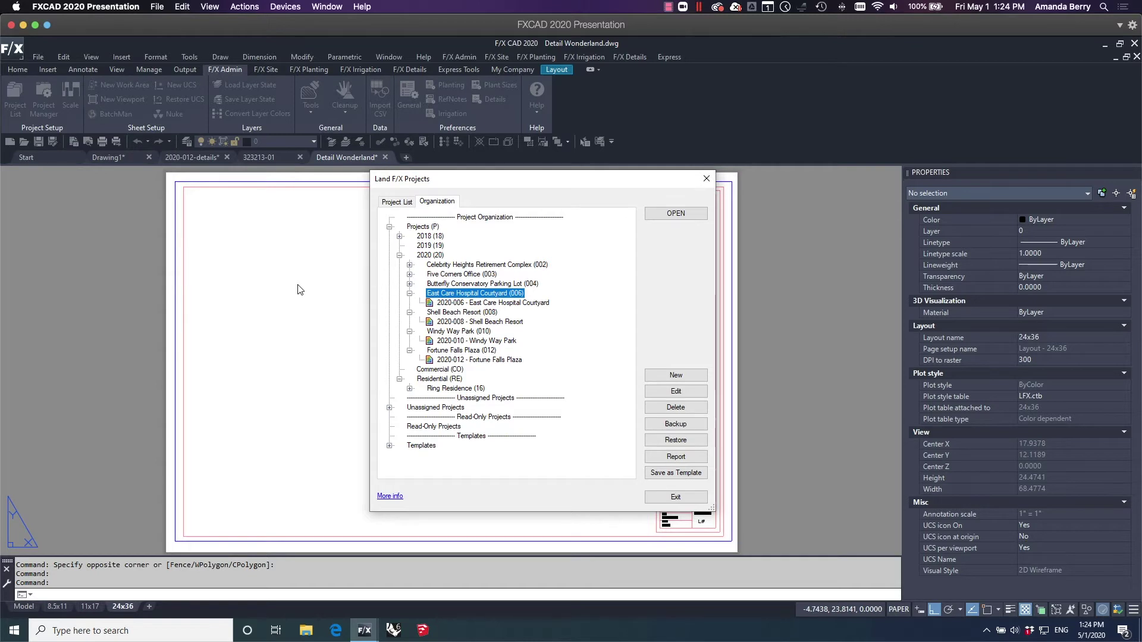
# Create a new category named 2021 with code 2021 under Projects.
pyautogui.click(428, 226)
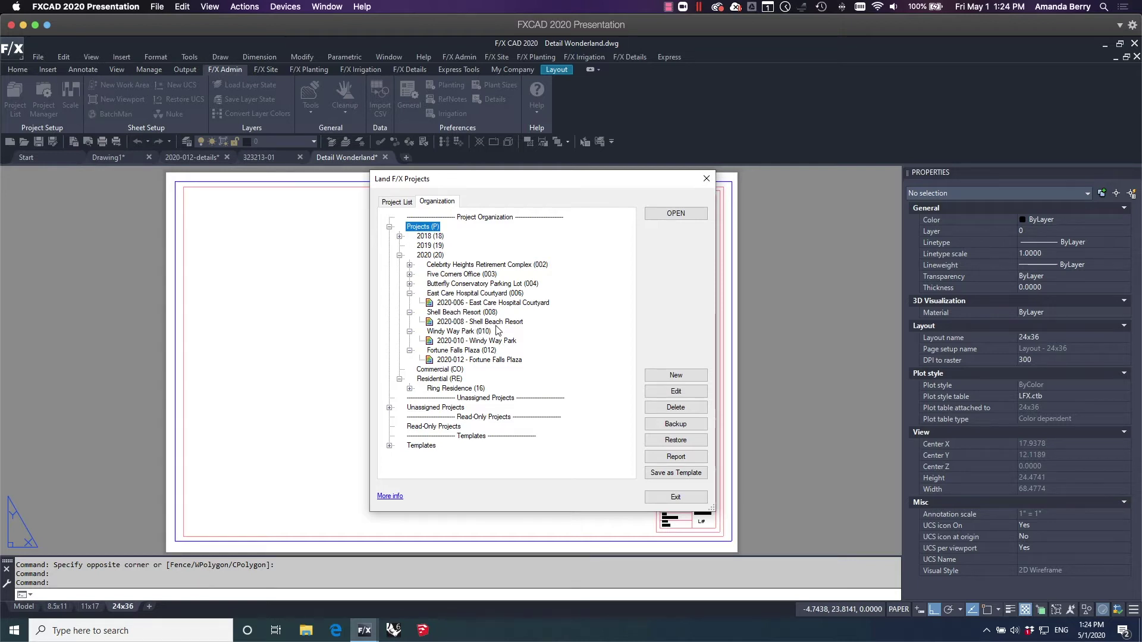
pyautogui.click(681, 375)
pyautogui.moveTo(575, 310); pyautogui.dragTo(665, 271)
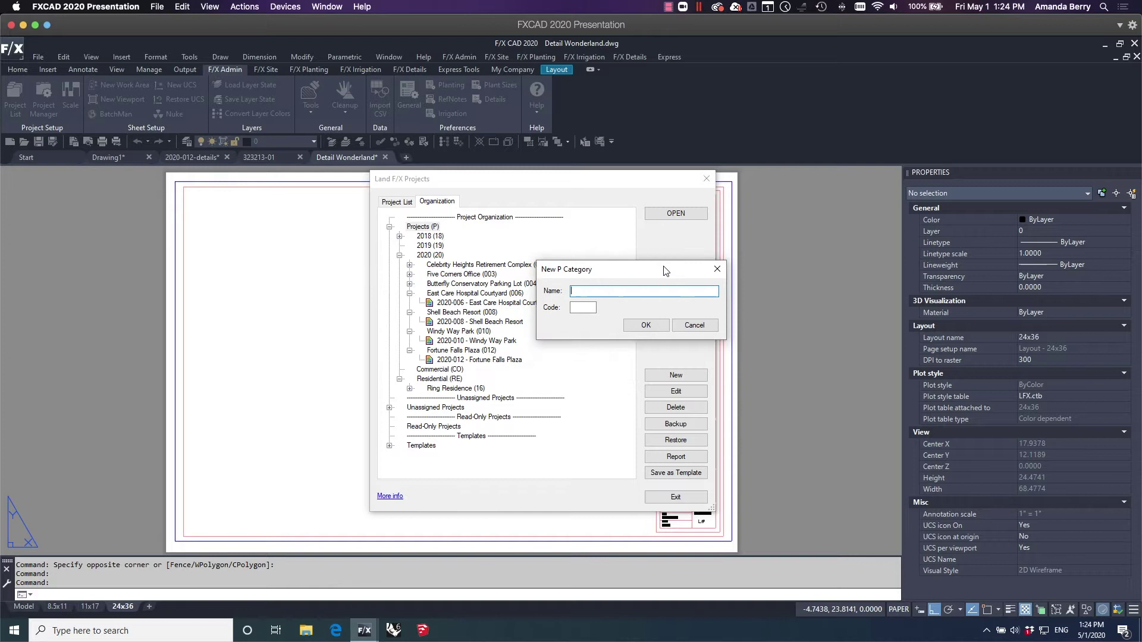
pyautogui.write('2')
pyautogui.doubleClick(574, 307)
pyautogui.write('2021')
pyautogui.click(647, 326)
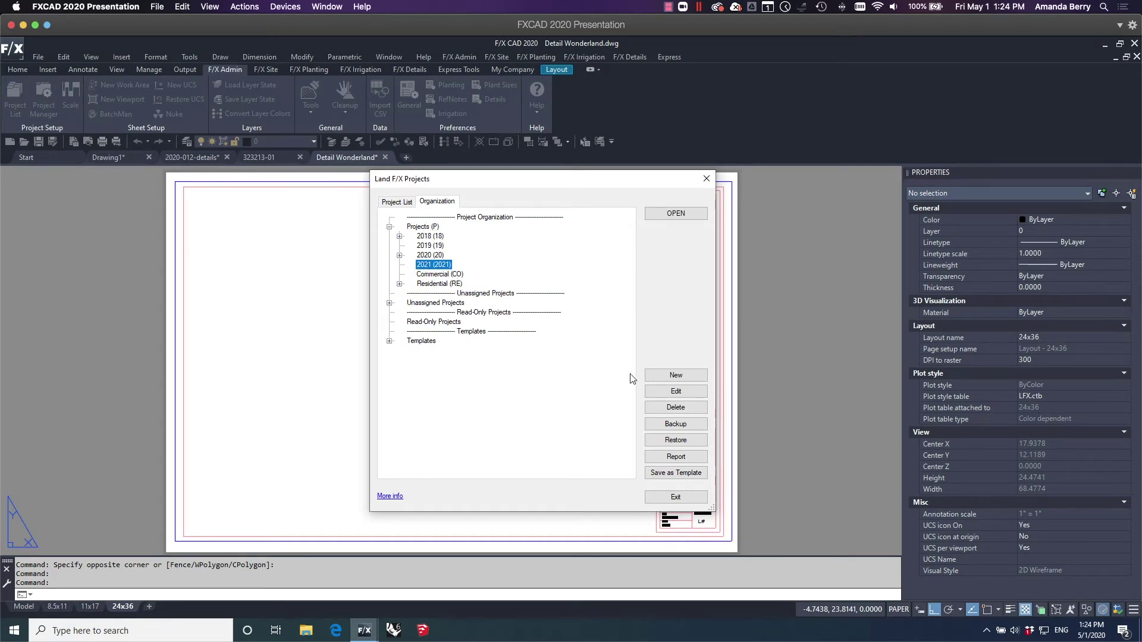
# Create a detail folder named Detail Wonderland with code 002 inside the 2021 category.
pyautogui.click(688, 377)
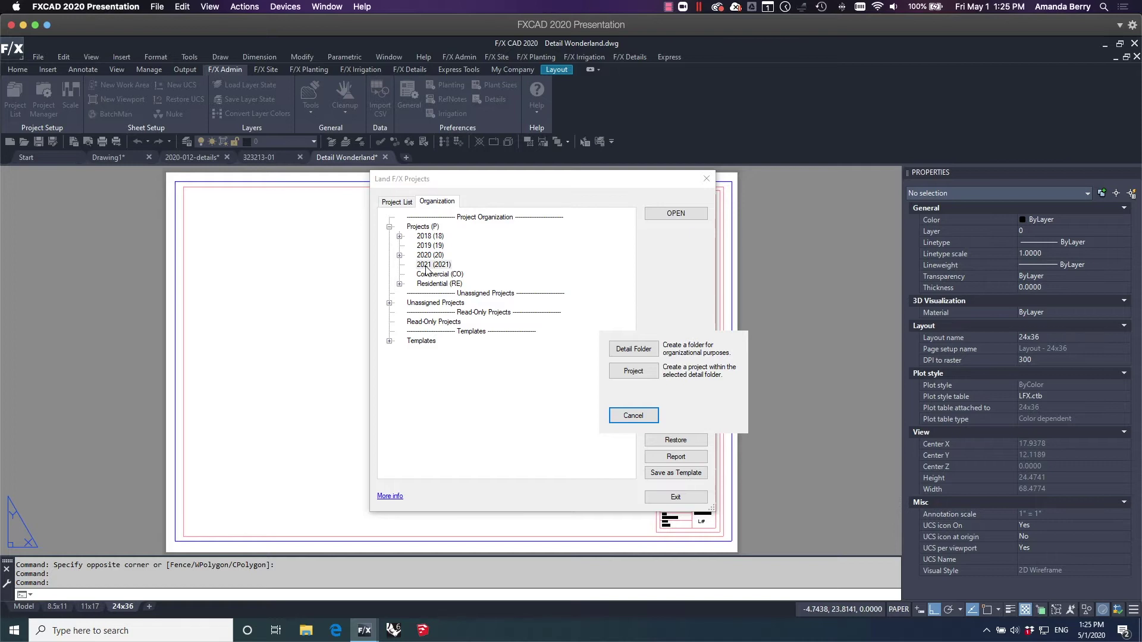
pyautogui.click(649, 351)
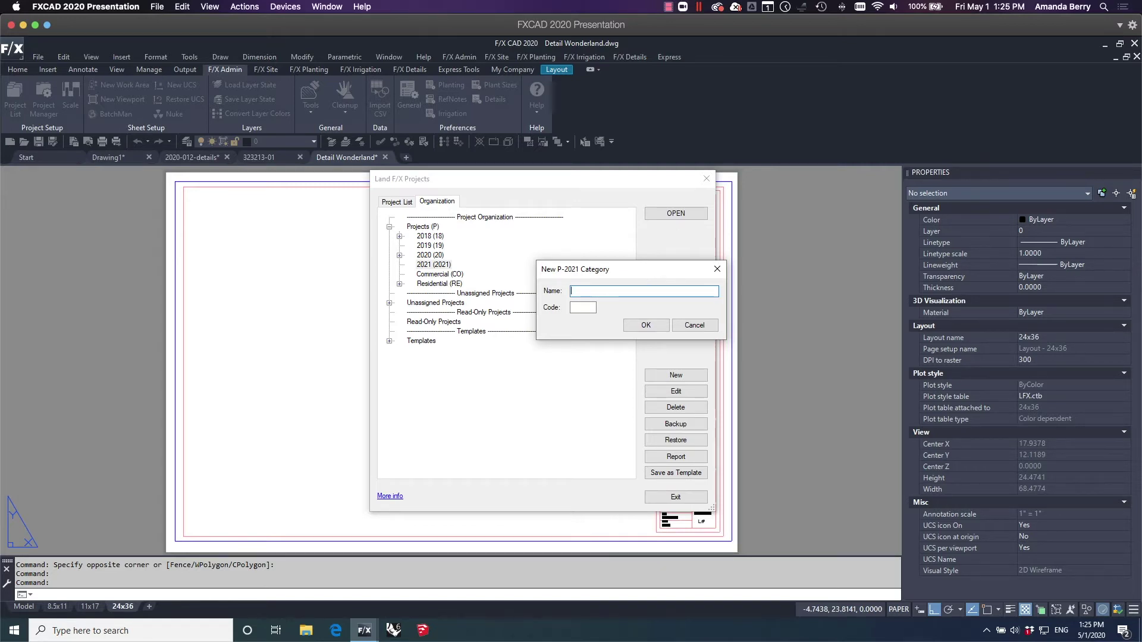
pyautogui.write('Detail Wonderland')
pyautogui.press('Tab')
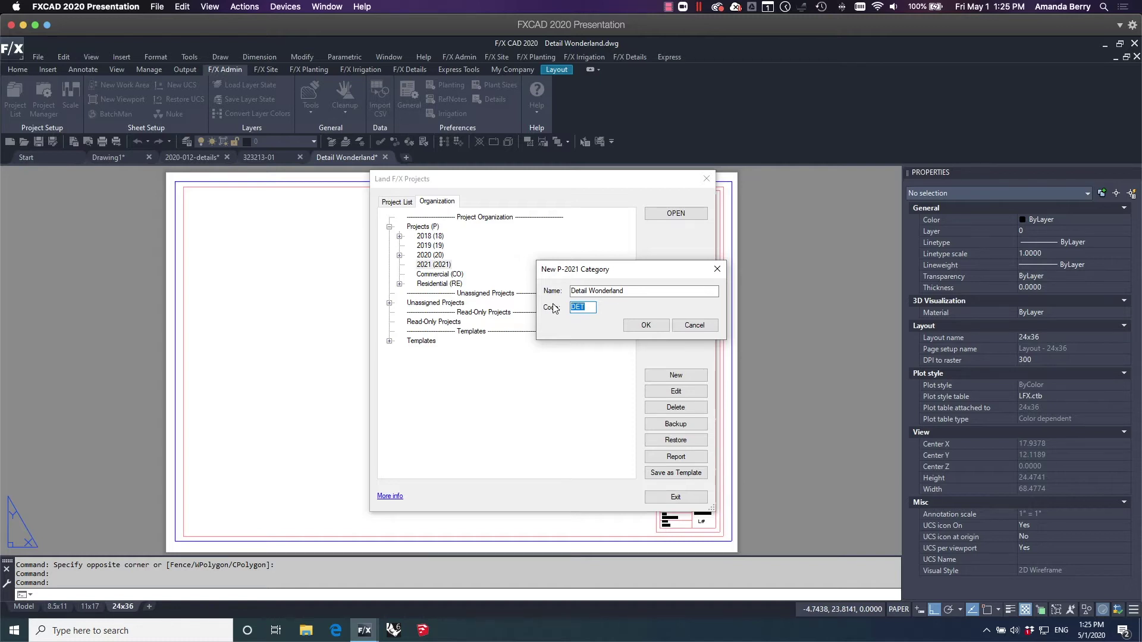
pyautogui.write('012-')
pyautogui.doubleClick(575, 302)
pyautogui.write('02')
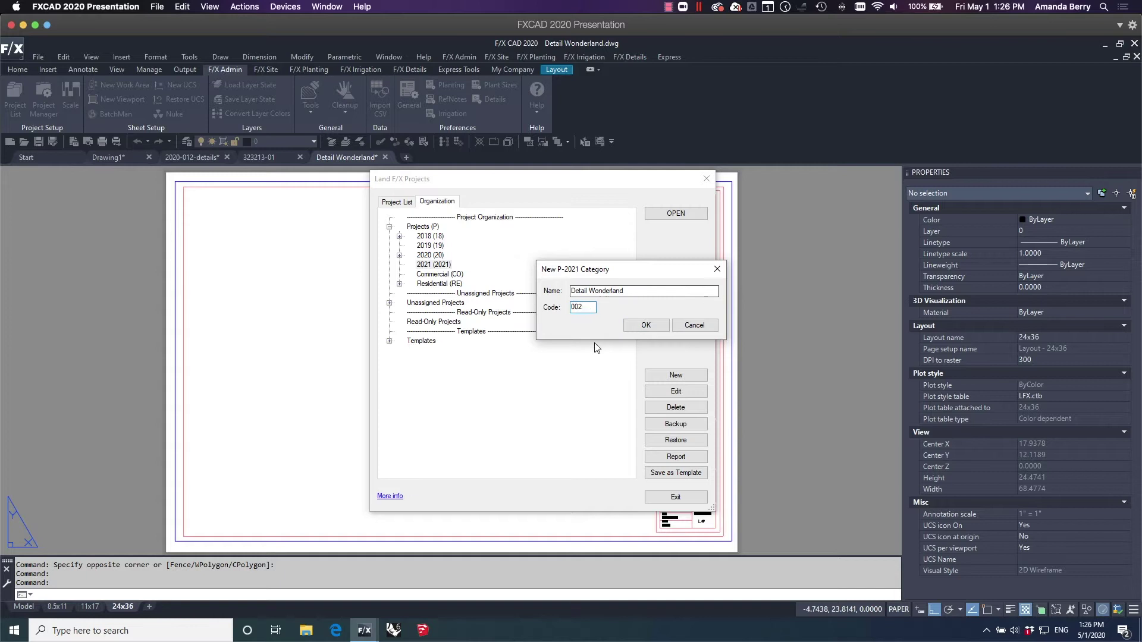
pyautogui.click(662, 329)
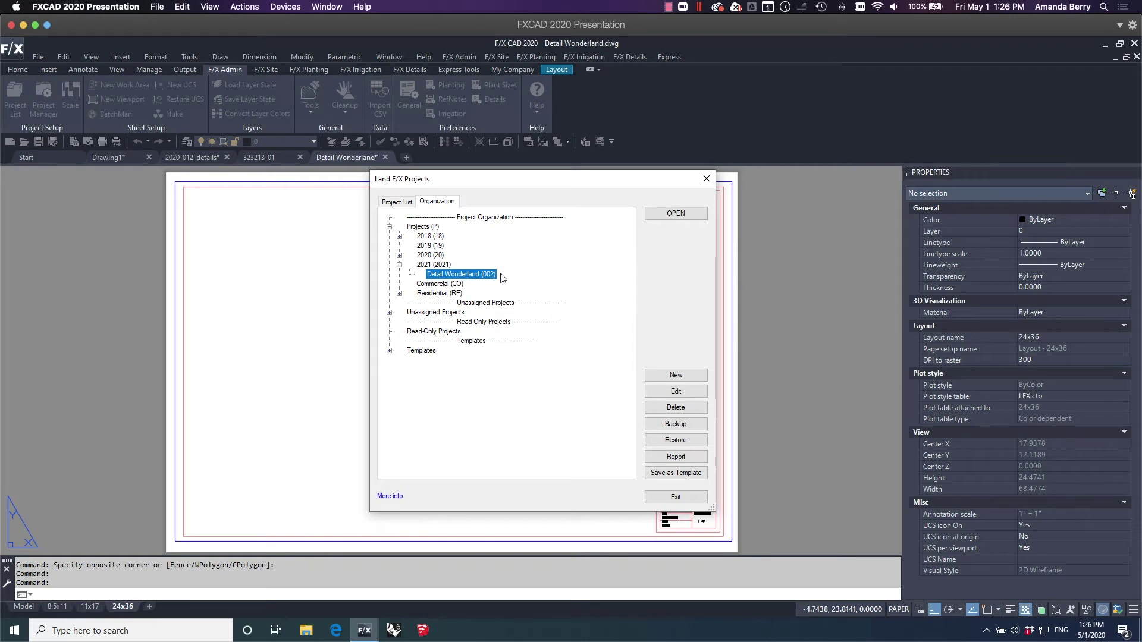
# Start a new project in the Detail Wonderland folder with number 2021-002 and the name Detail Wonderland.
pyautogui.click(400, 255)
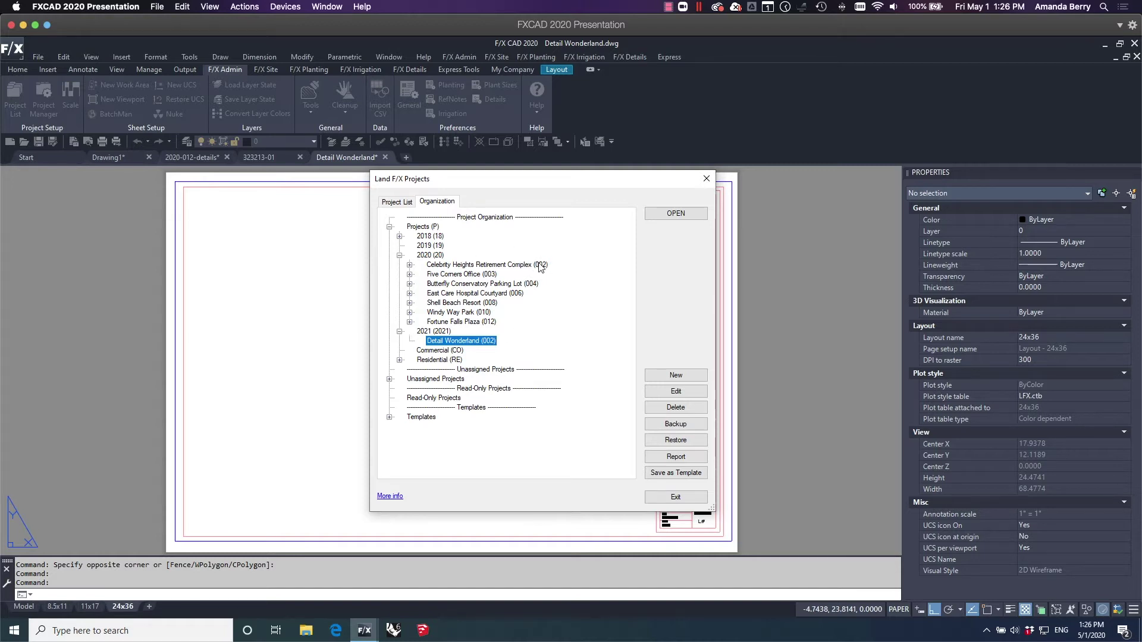
pyautogui.click(400, 256)
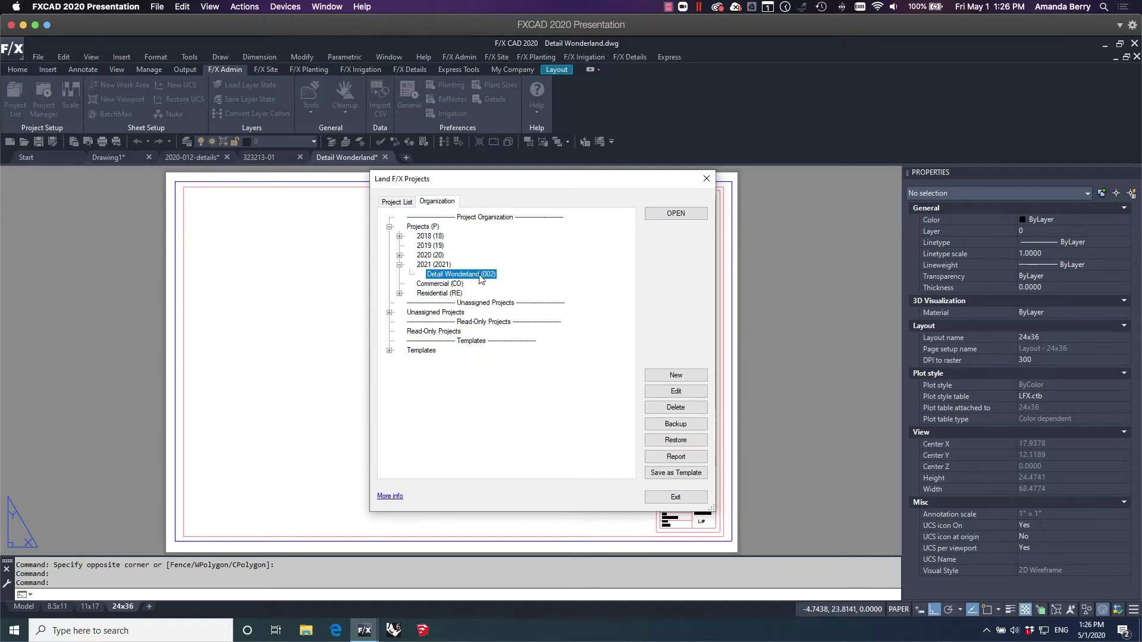
pyautogui.click(684, 376)
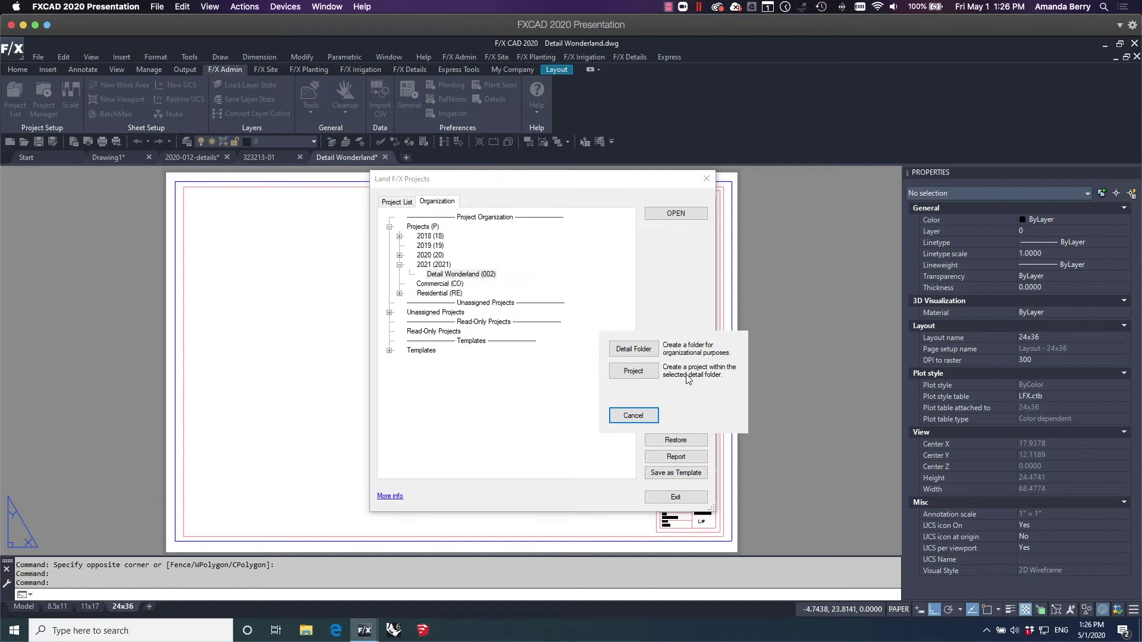
pyautogui.click(633, 371)
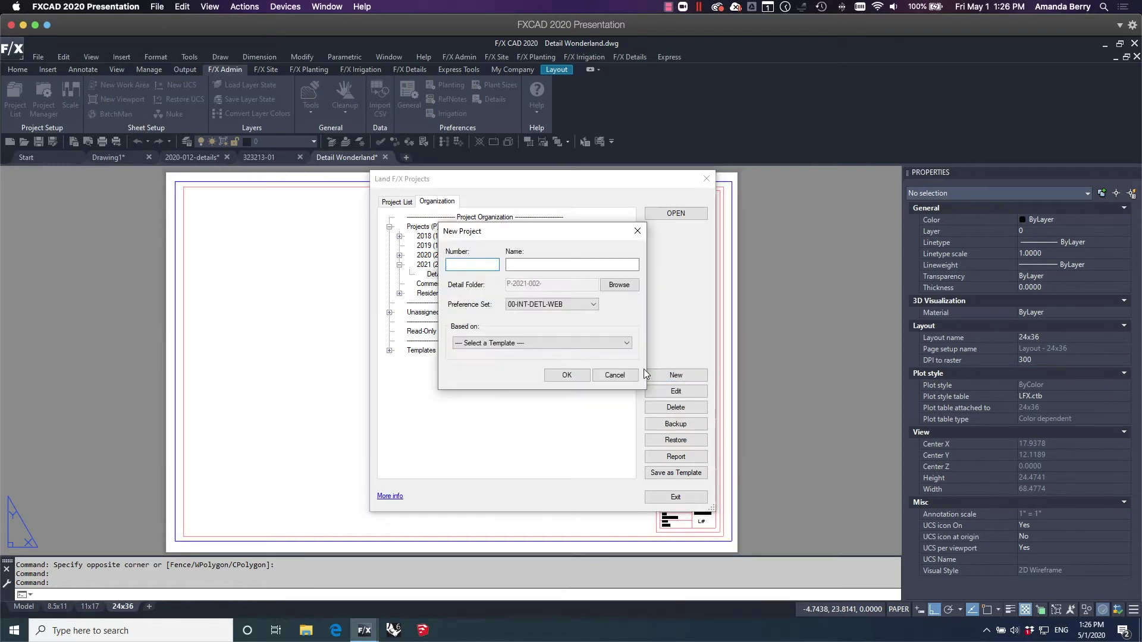
pyautogui.write('2021-')
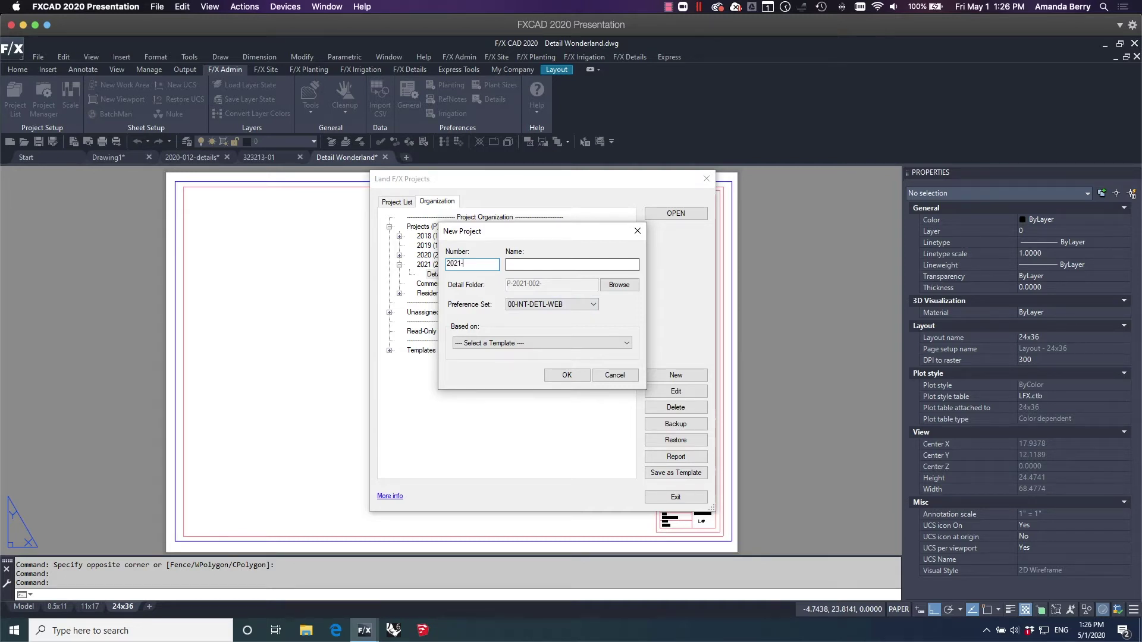
pyautogui.press('BackSpace')
pyautogui.write('-002')
pyautogui.click(561, 268)
pyautogui.write('Detail Wonderland')
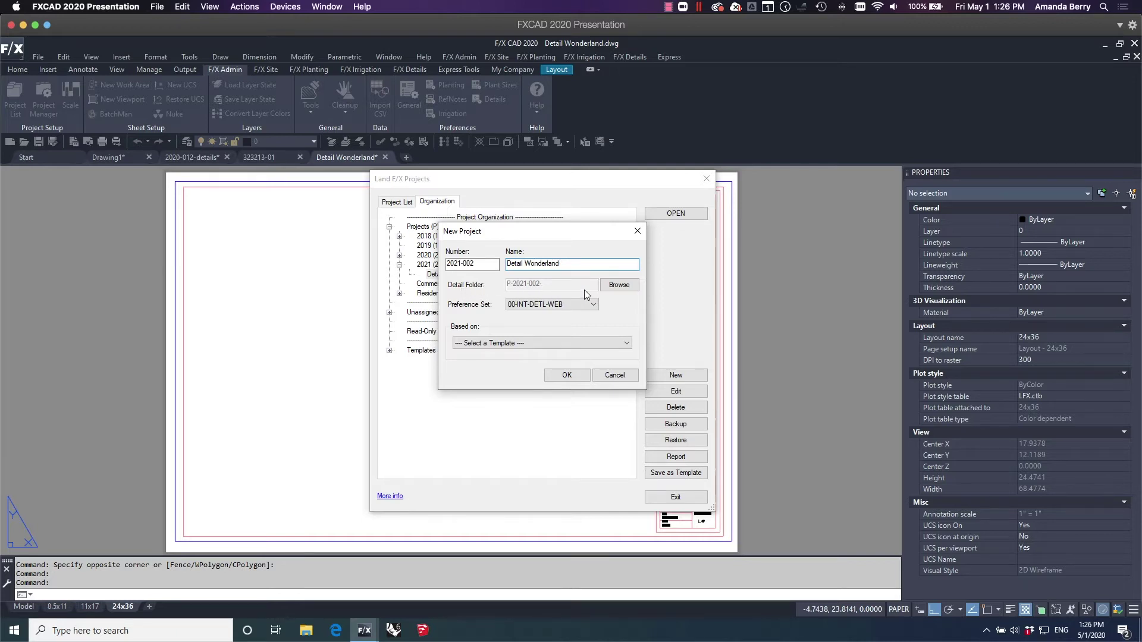
# Create the project with the 00-INT-DETL-WEB preference set, close its project manager and reopen the project list.
pyautogui.moveTo(593, 232); pyautogui.dragTo(742, 242)
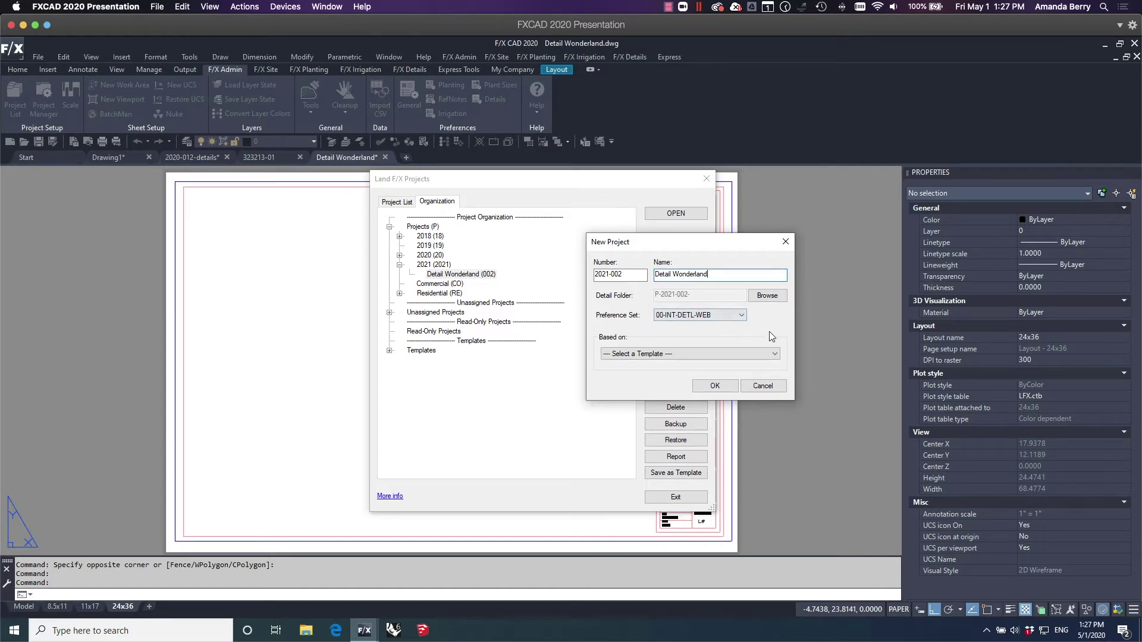
pyautogui.click(741, 317)
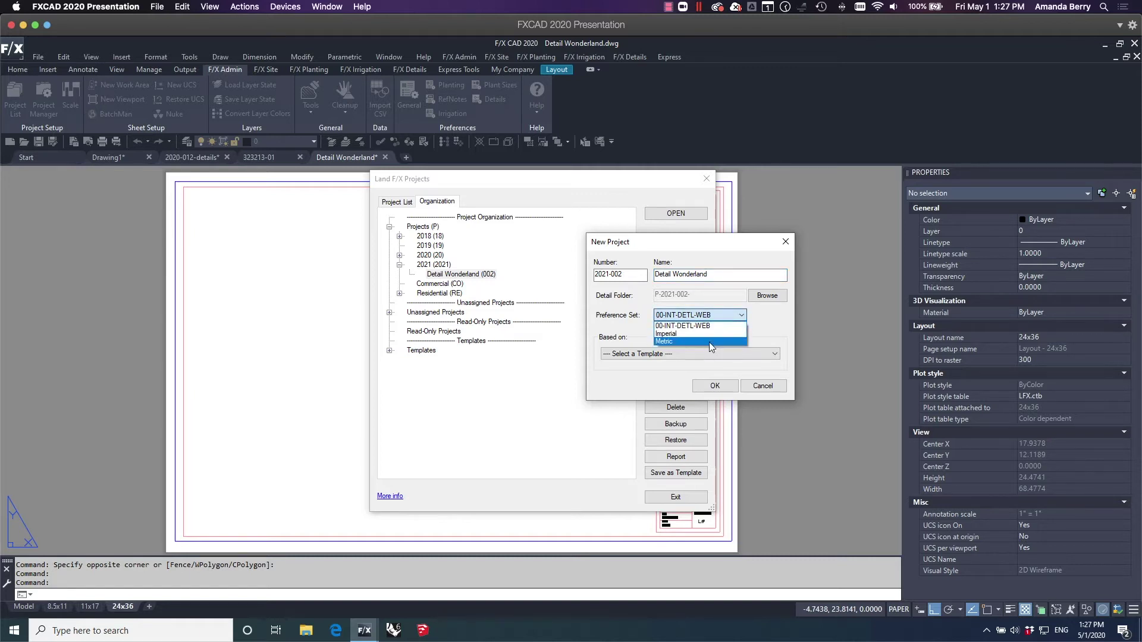
pyautogui.click(743, 315)
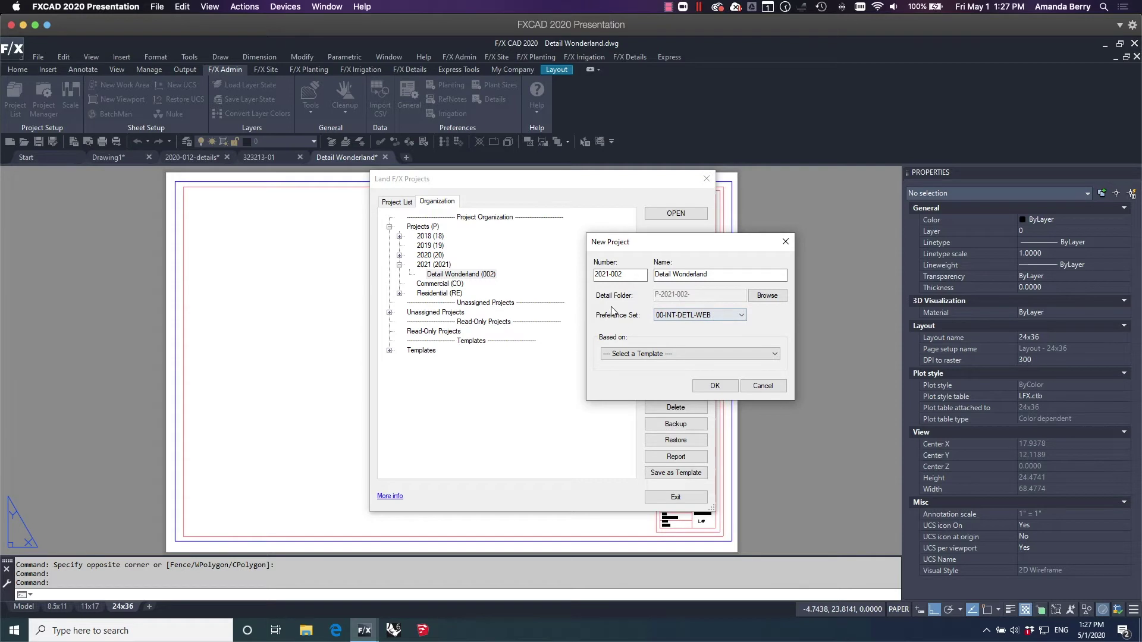
pyautogui.click(716, 386)
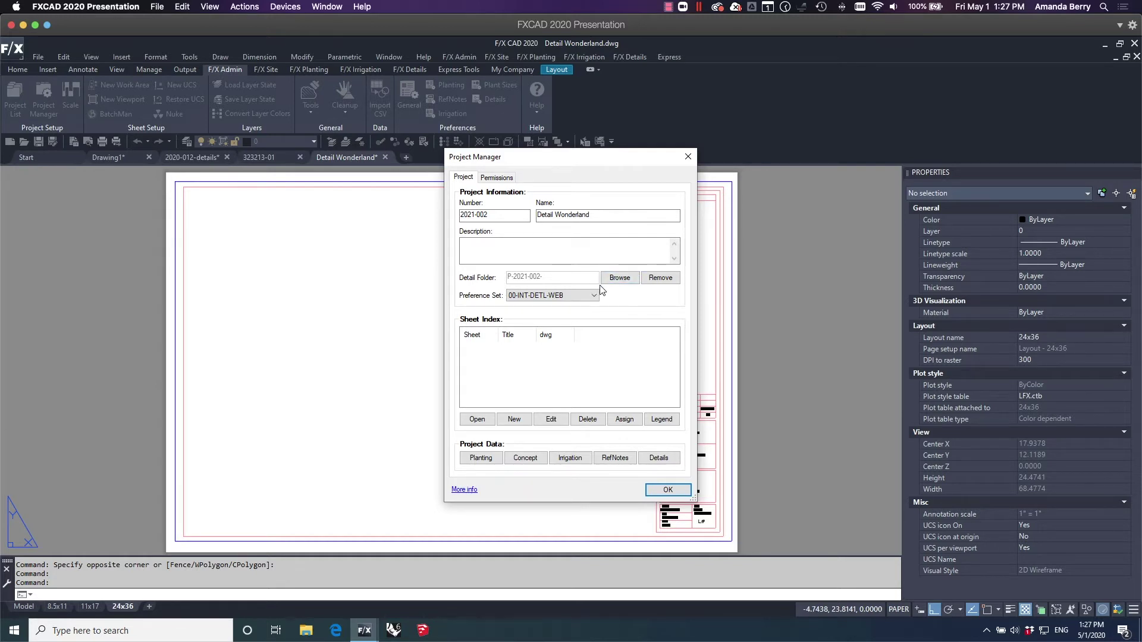
pyautogui.click(667, 490)
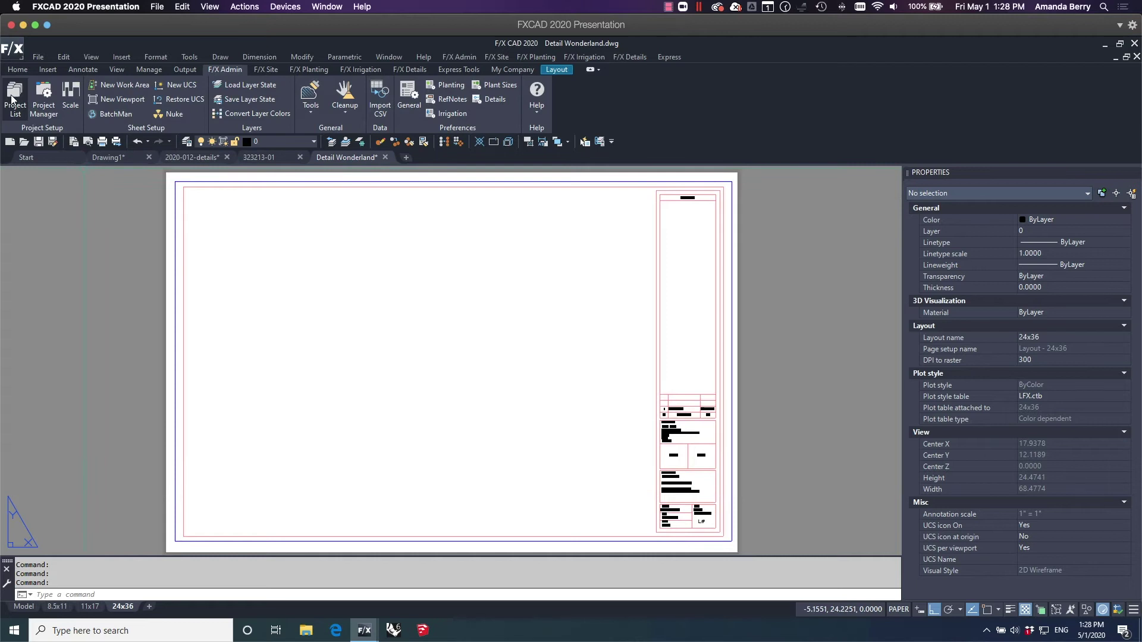
pyautogui.click(12, 98)
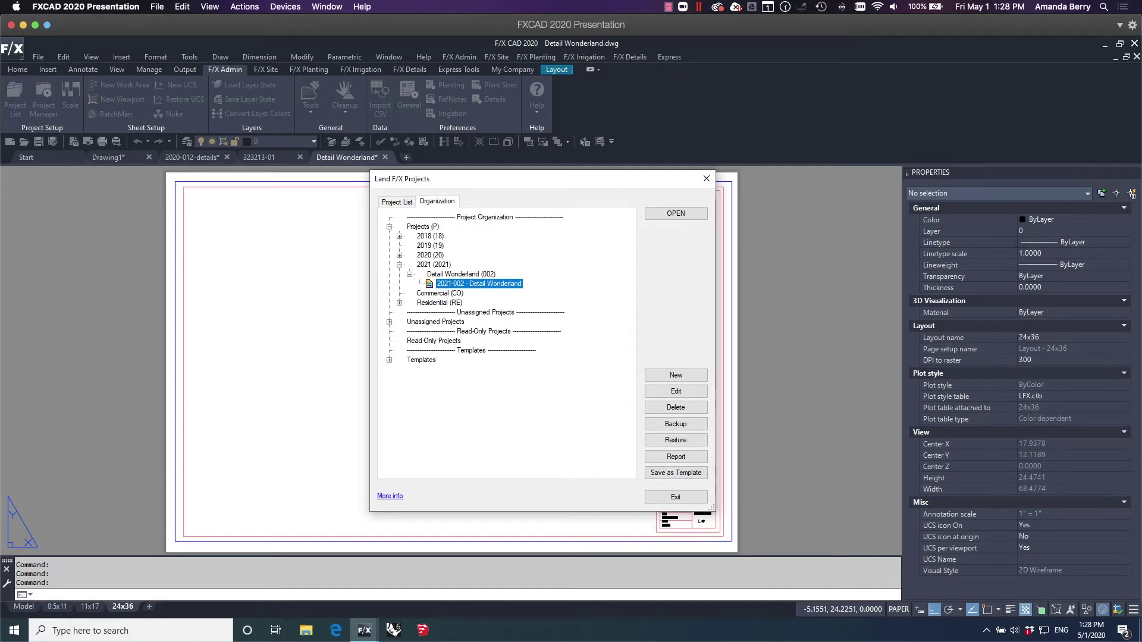
# Switch to the Detail Wonderland spreadsheet in Excel, widen the description column and examine the Butterfly Conservatory Parking Lot folder and project rows.
pyautogui.press('super+Tab')
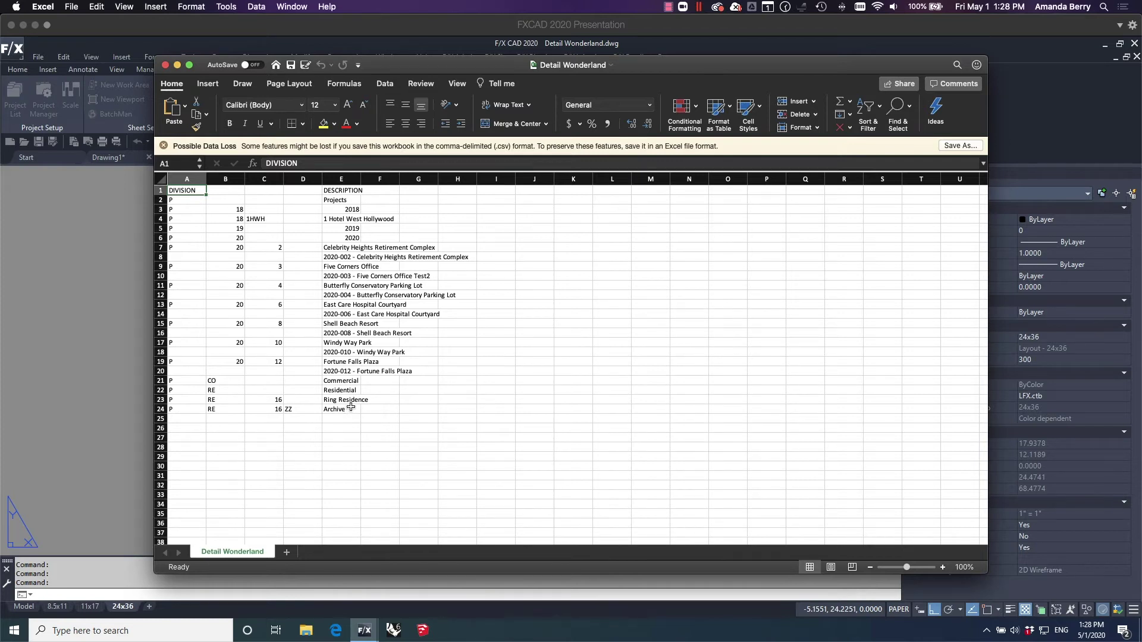
pyautogui.moveTo(360, 179); pyautogui.dragTo(508, 179)
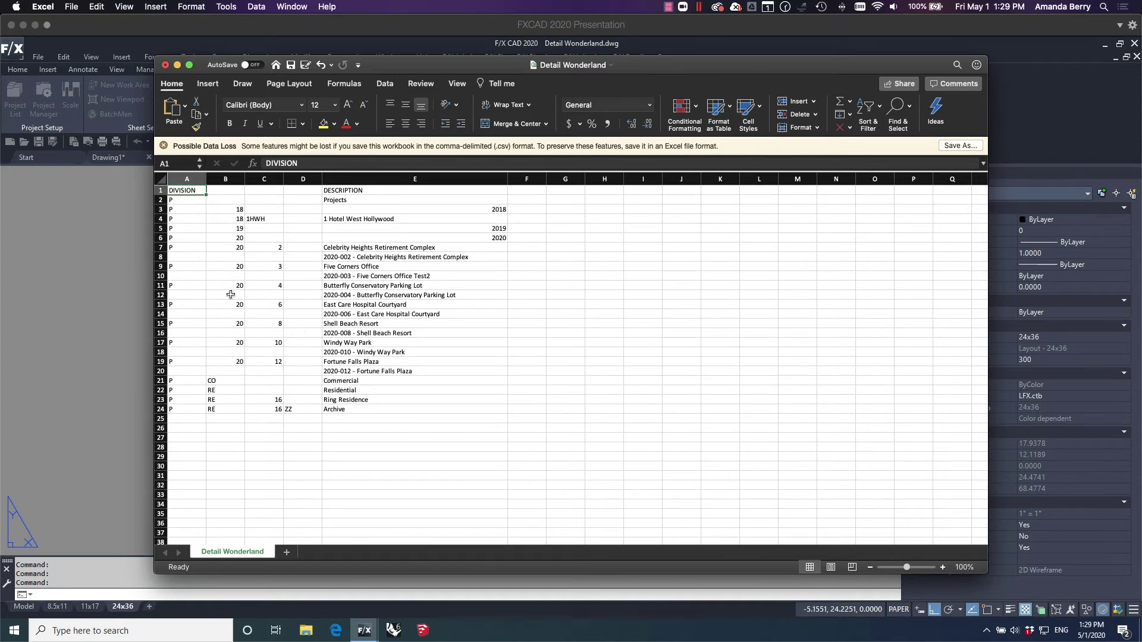
pyautogui.click(201, 289)
pyautogui.moveTo(299, 283); pyautogui.dragTo(300, 283)
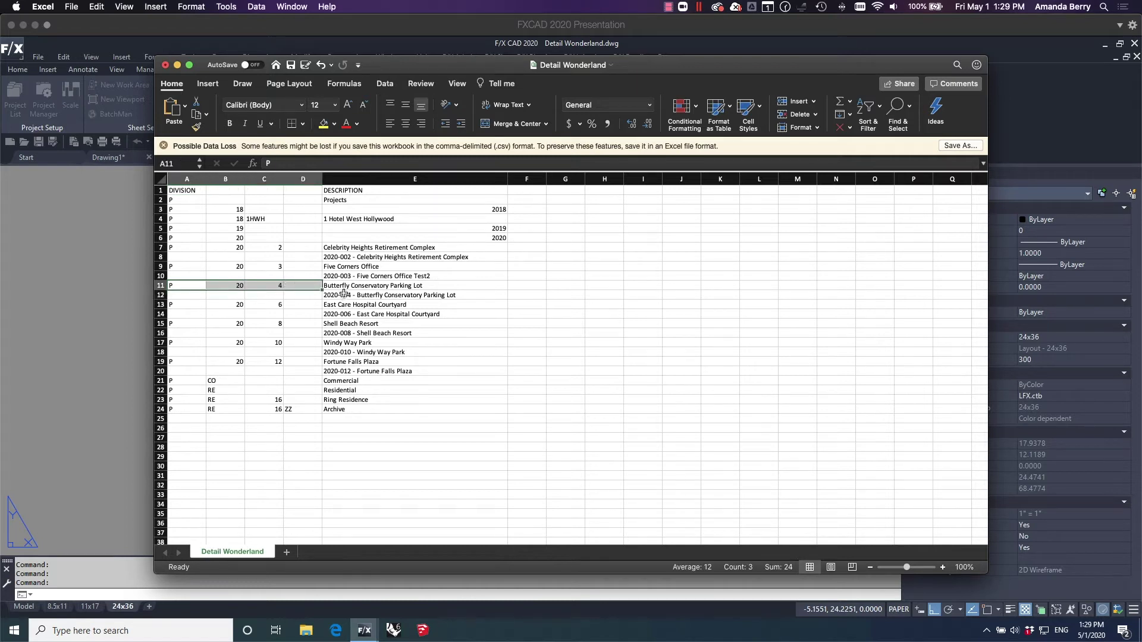
pyautogui.click(359, 297)
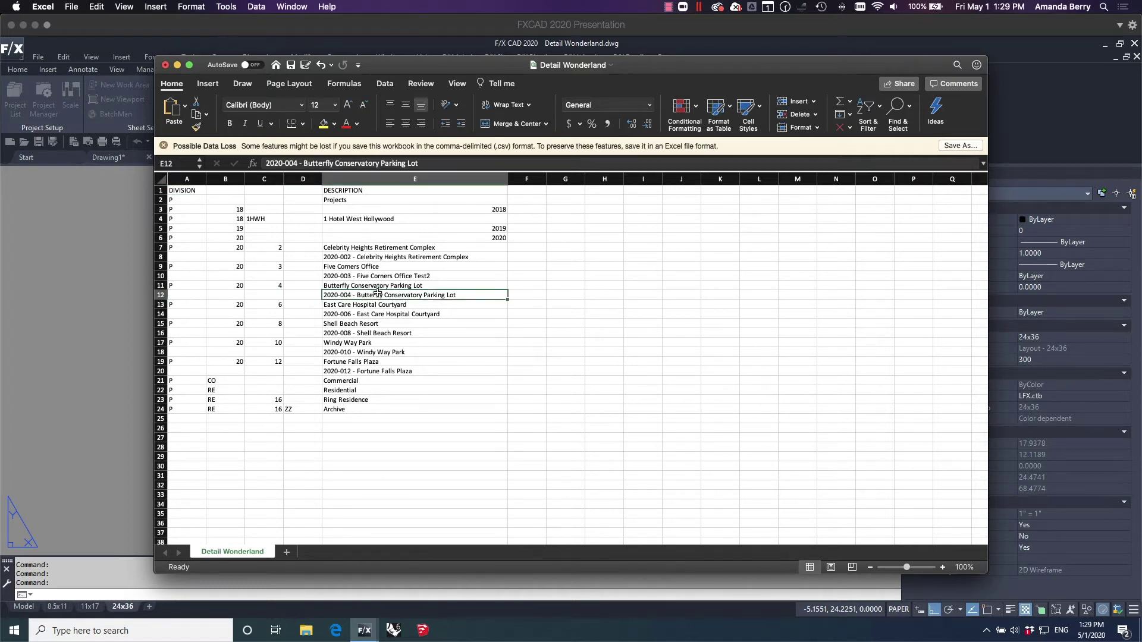
pyautogui.click(355, 287)
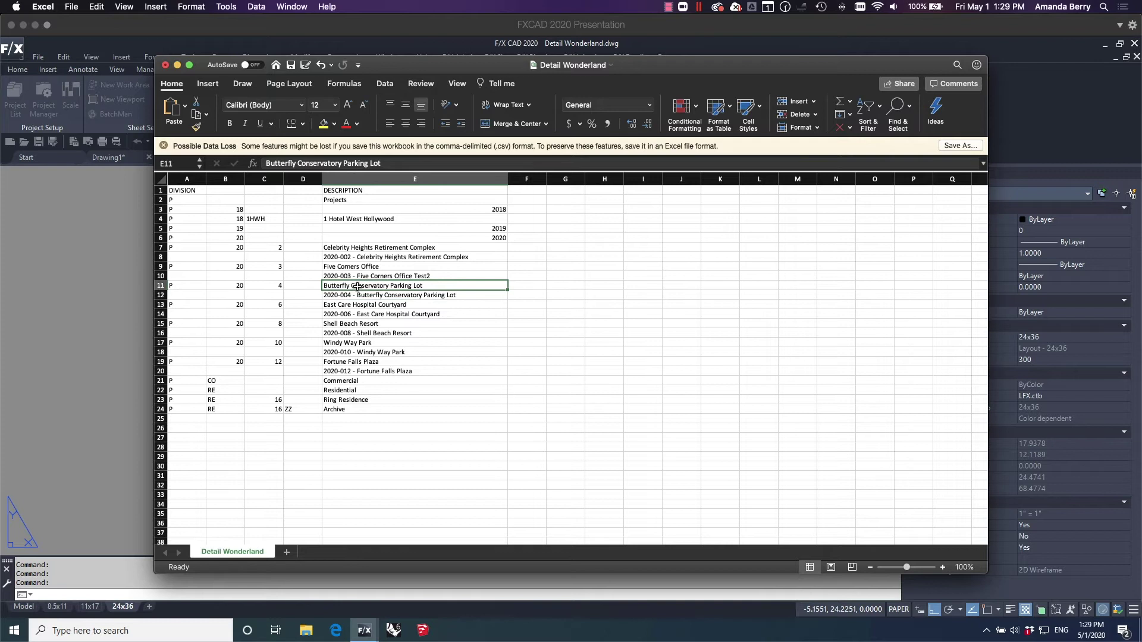
pyautogui.click(355, 295)
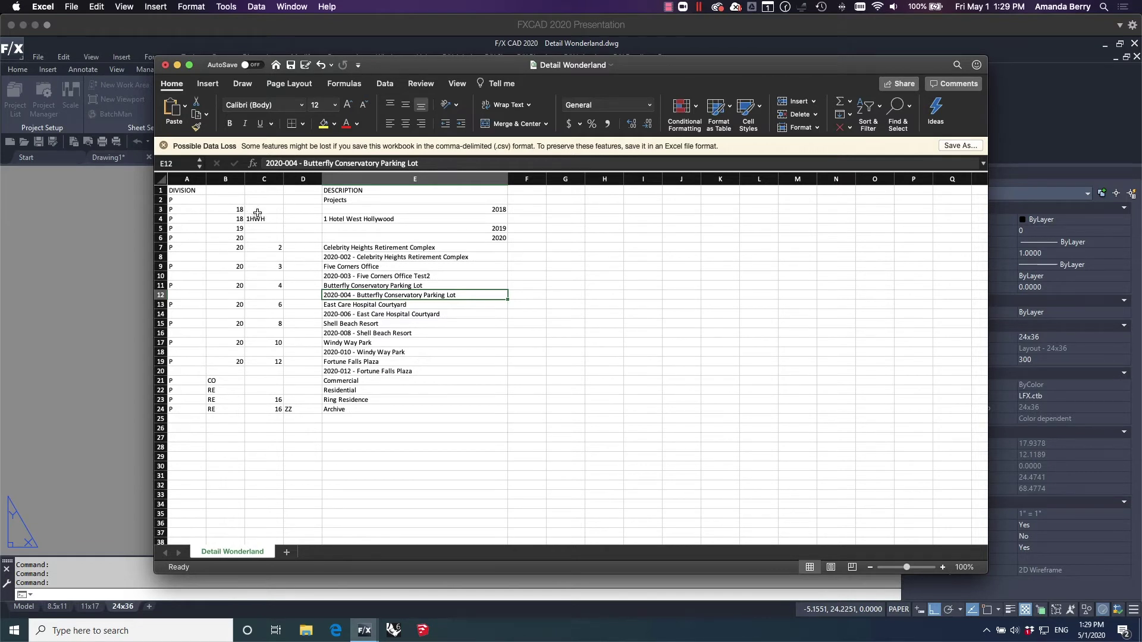
# Check the 1 Hotel West Hollywood row, close the spreadsheet and review the unassigned, read-only and template groups in the Land F/X project organization.
pyautogui.click(357, 219)
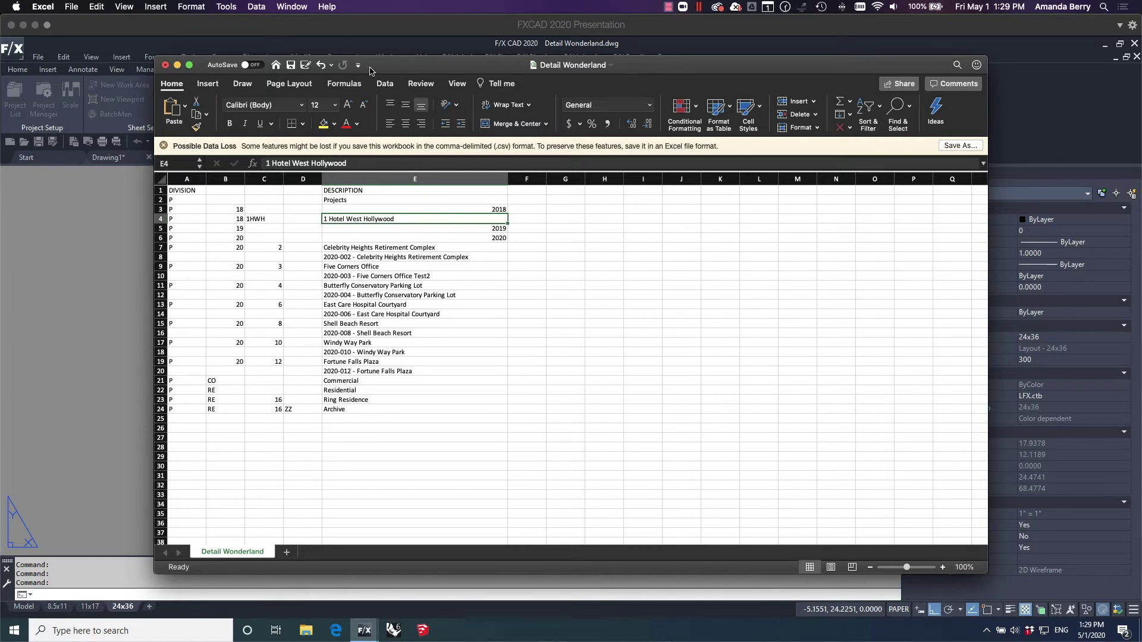
pyautogui.press('super+w')
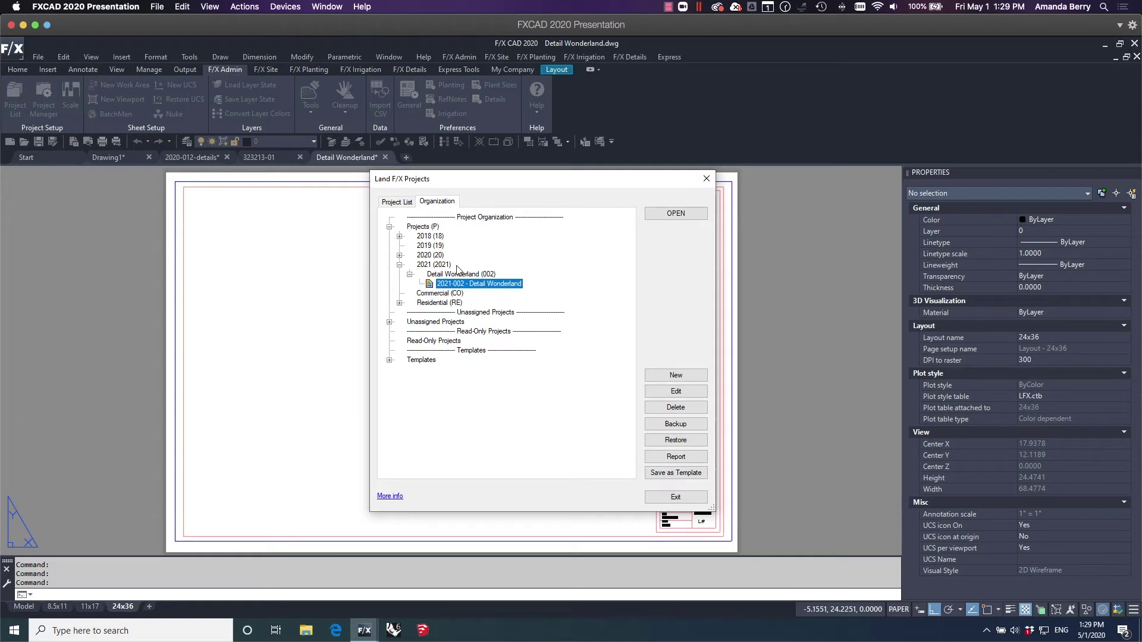
pyautogui.click(390, 322)
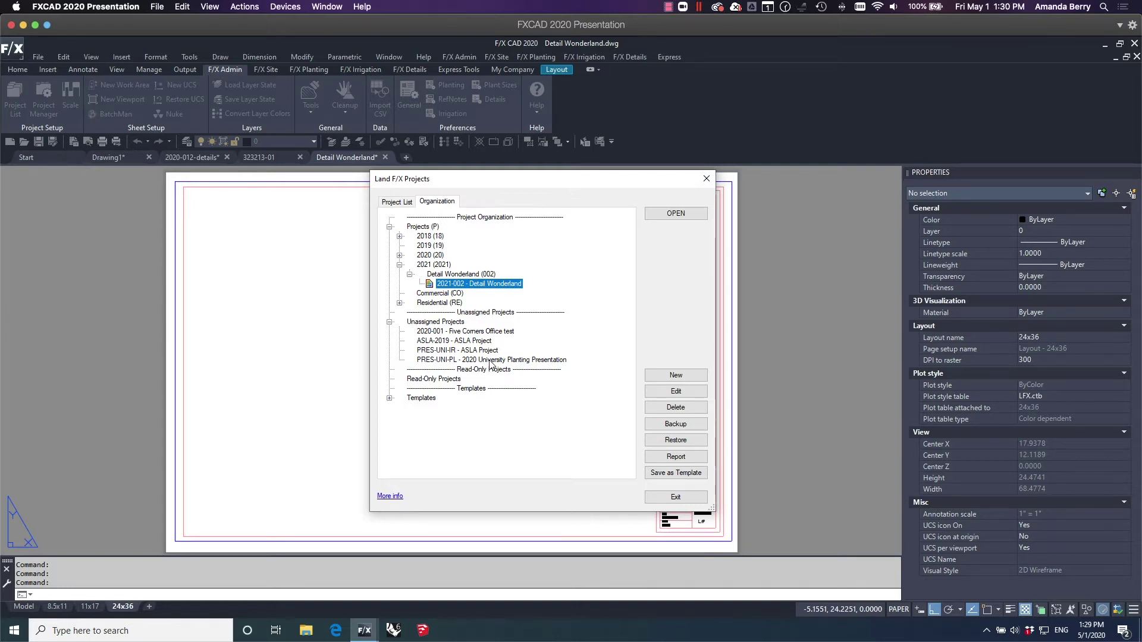
pyautogui.click(450, 380)
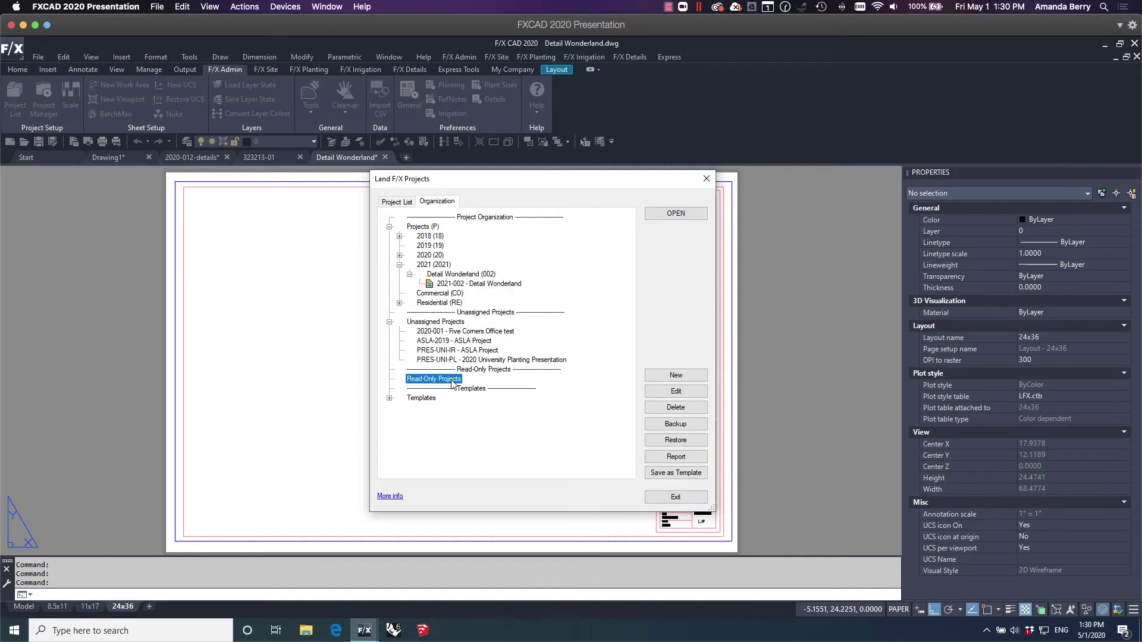
pyautogui.click(390, 398)
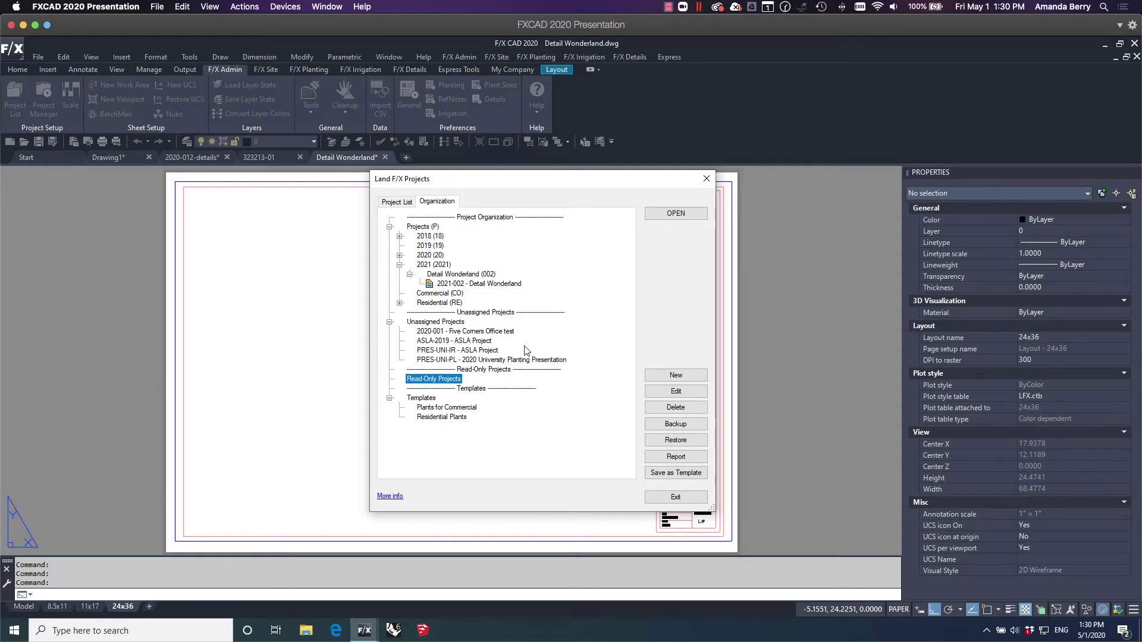
pyautogui.click(694, 503)
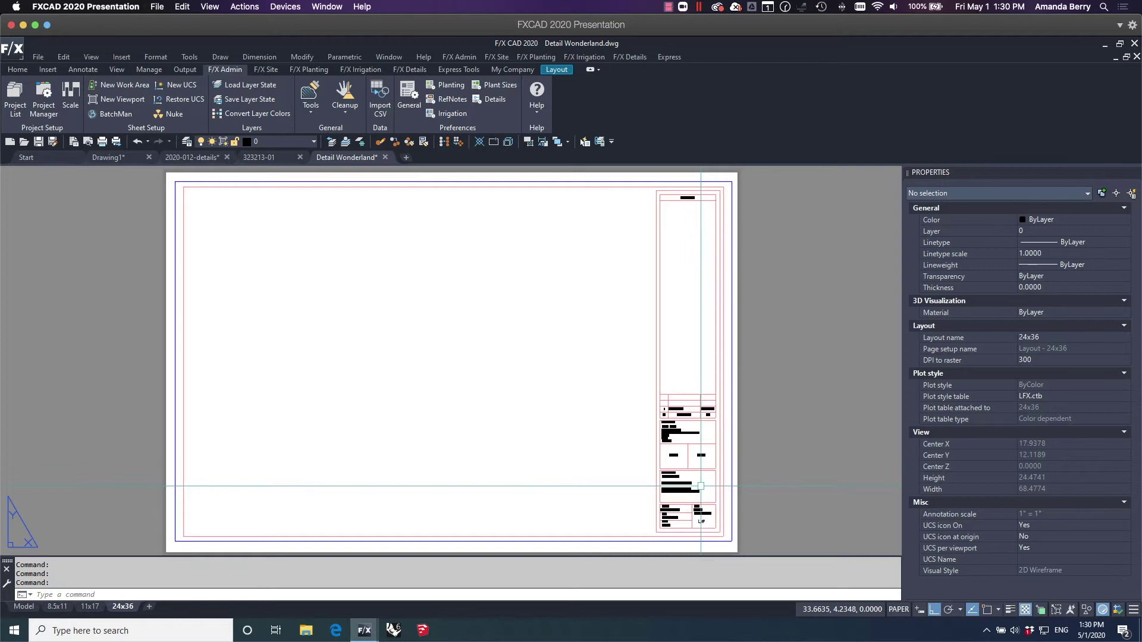
# Enable copying details to the project folder and numeric division for all details in the Details preferences.
pyautogui.click(501, 101)
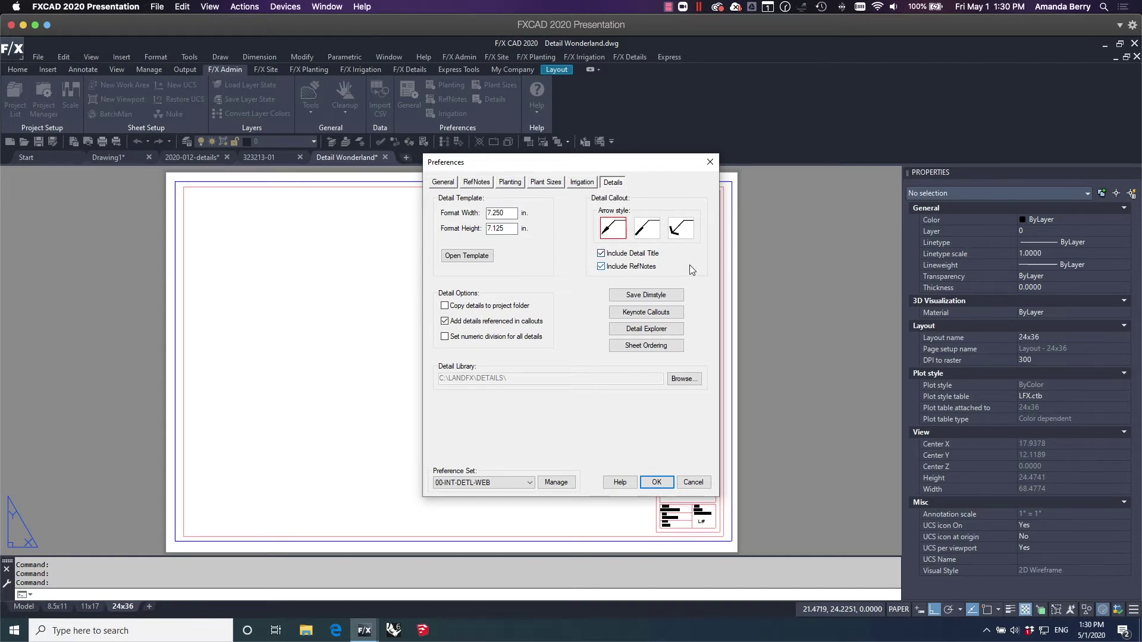
pyautogui.click(444, 306)
pyautogui.click(445, 336)
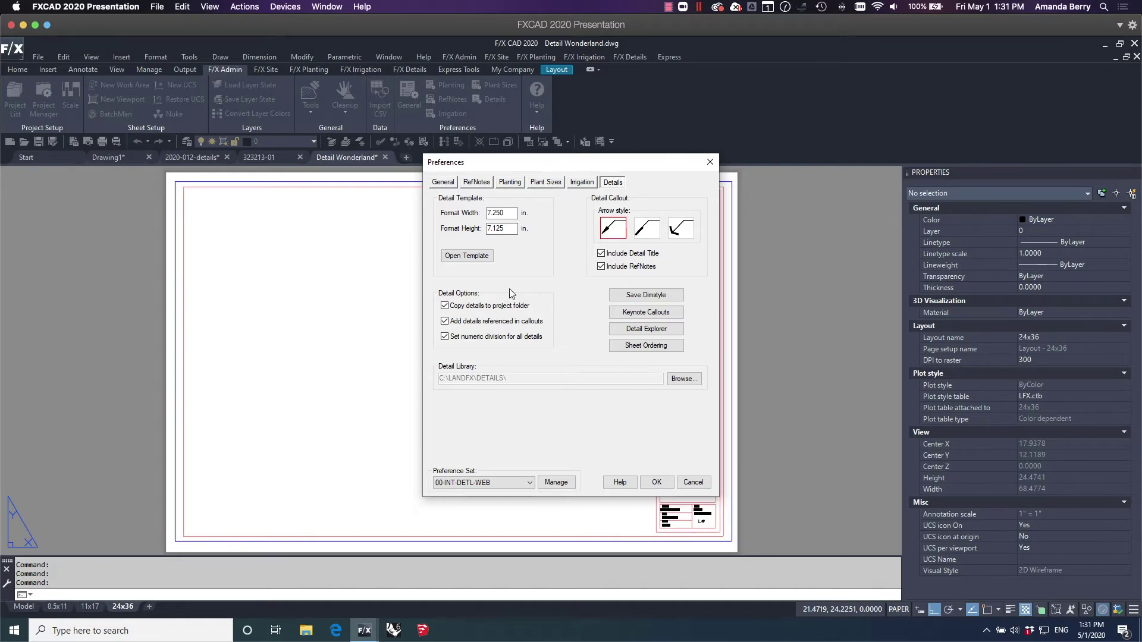
pyautogui.click(657, 484)
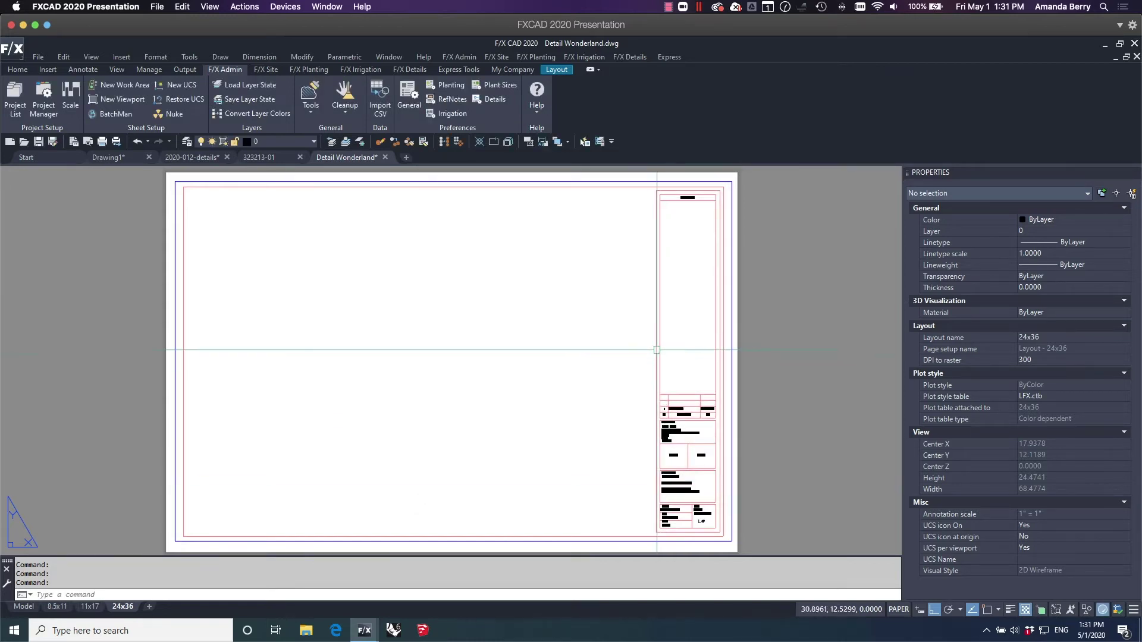
# Add detail 14, Specimen Tree Planting, from the Tree Container Double Stake (19) category to the project through the Detail Manager.
pyautogui.click(412, 70)
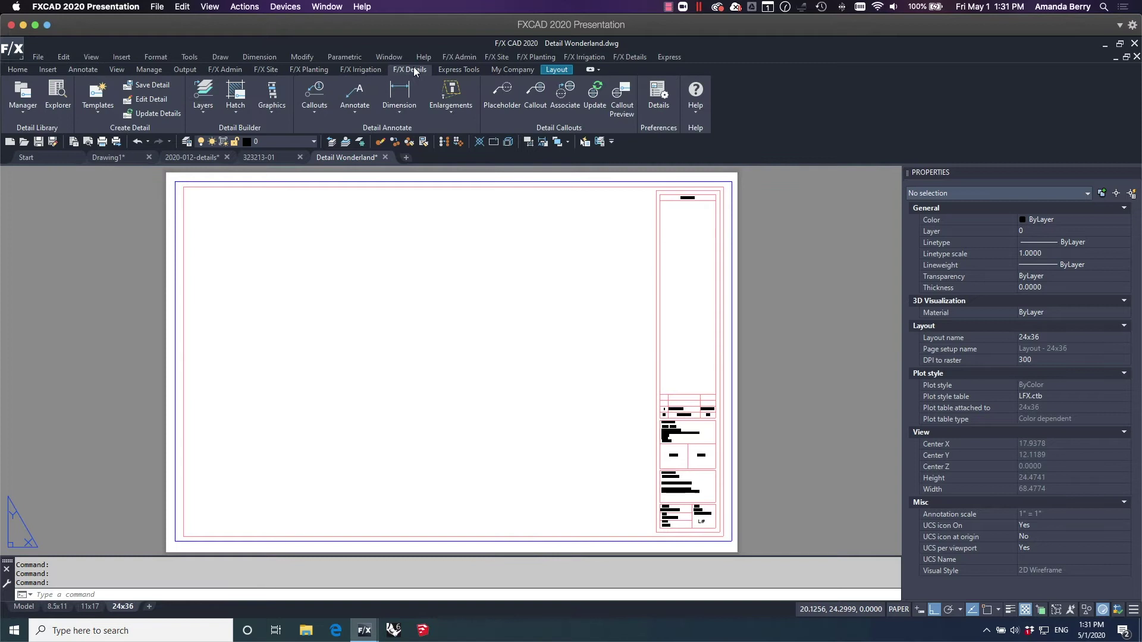
pyautogui.click(25, 91)
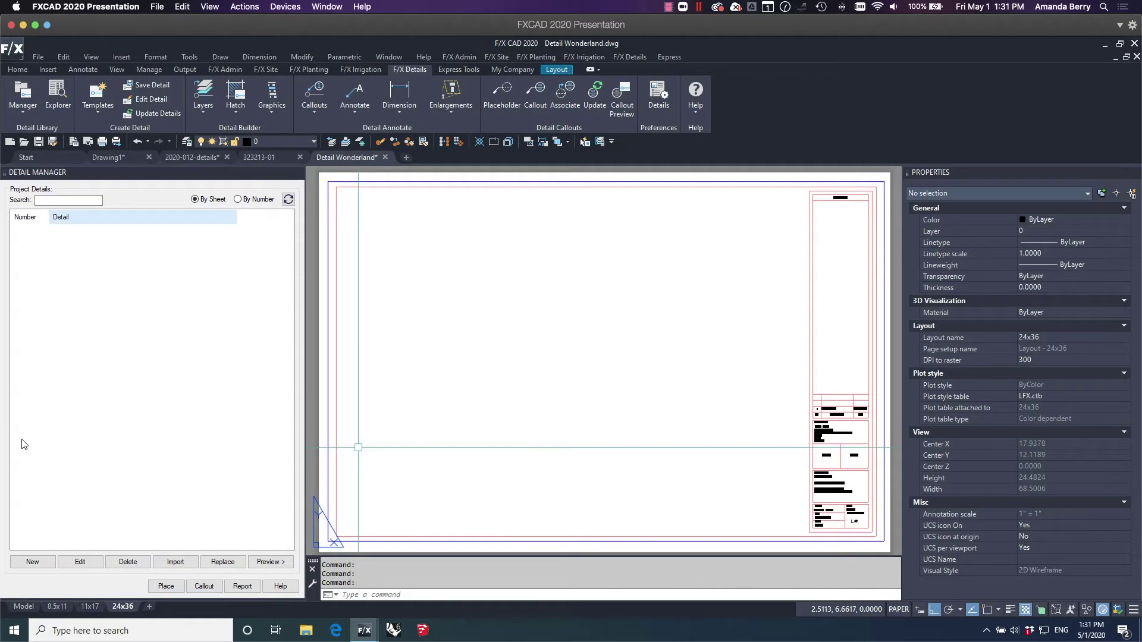
pyautogui.click(44, 563)
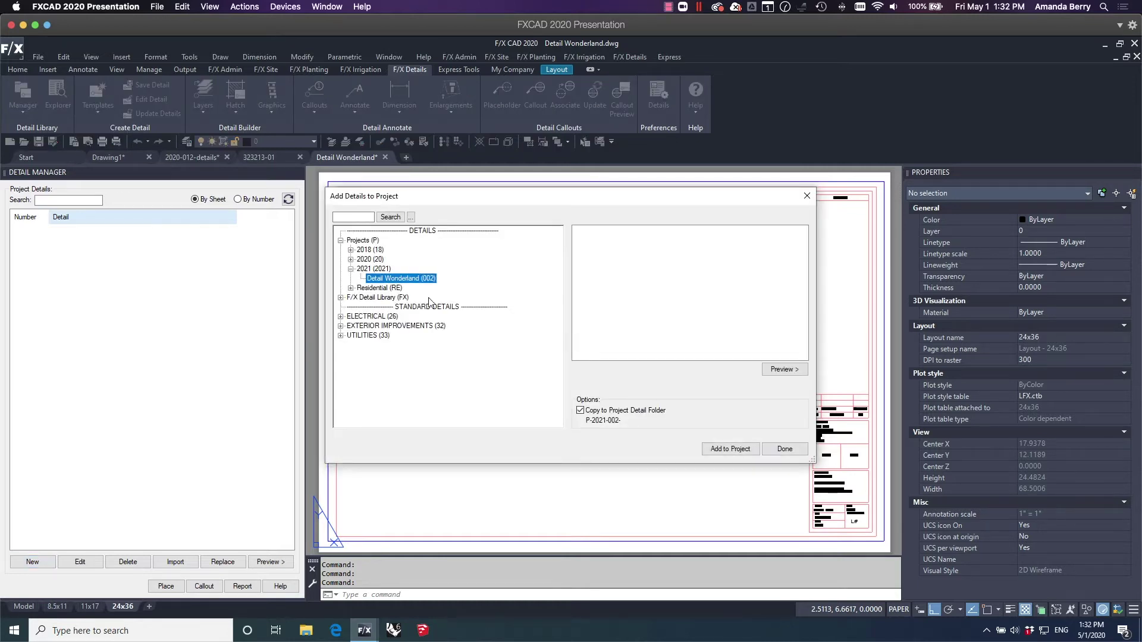
pyautogui.click(340, 326)
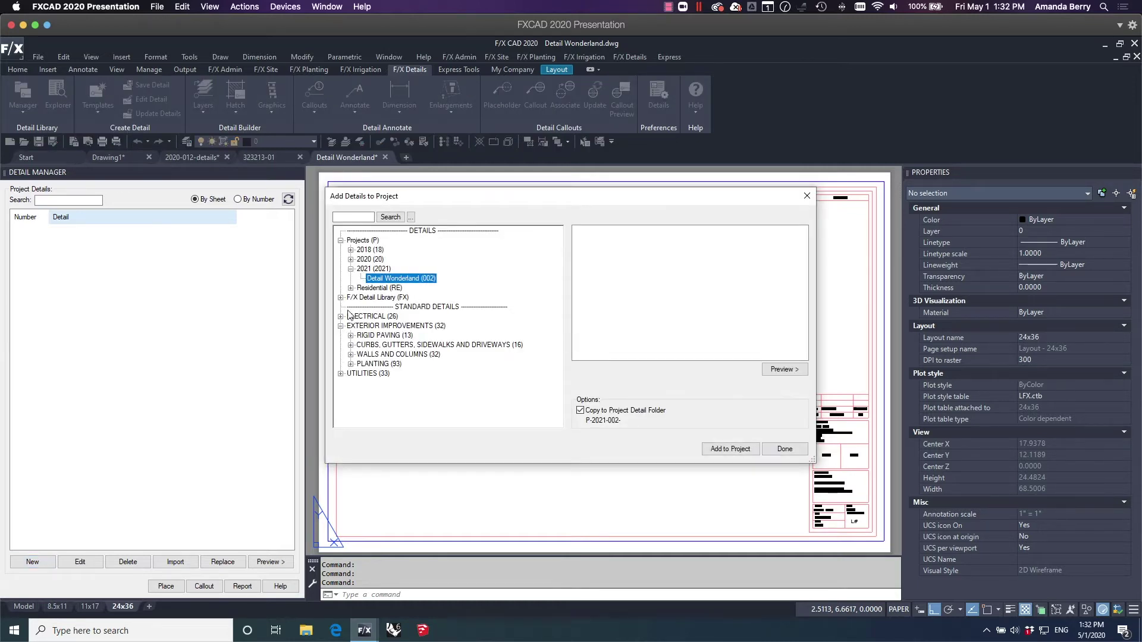
pyautogui.click(351, 364)
pyautogui.click(361, 383)
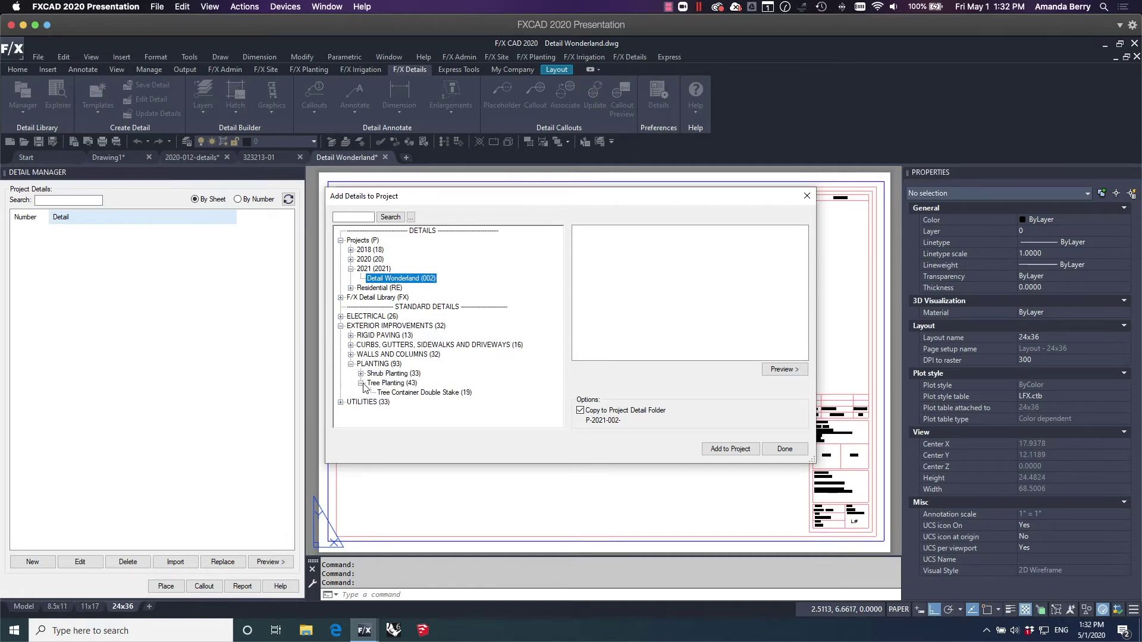
pyautogui.click(413, 393)
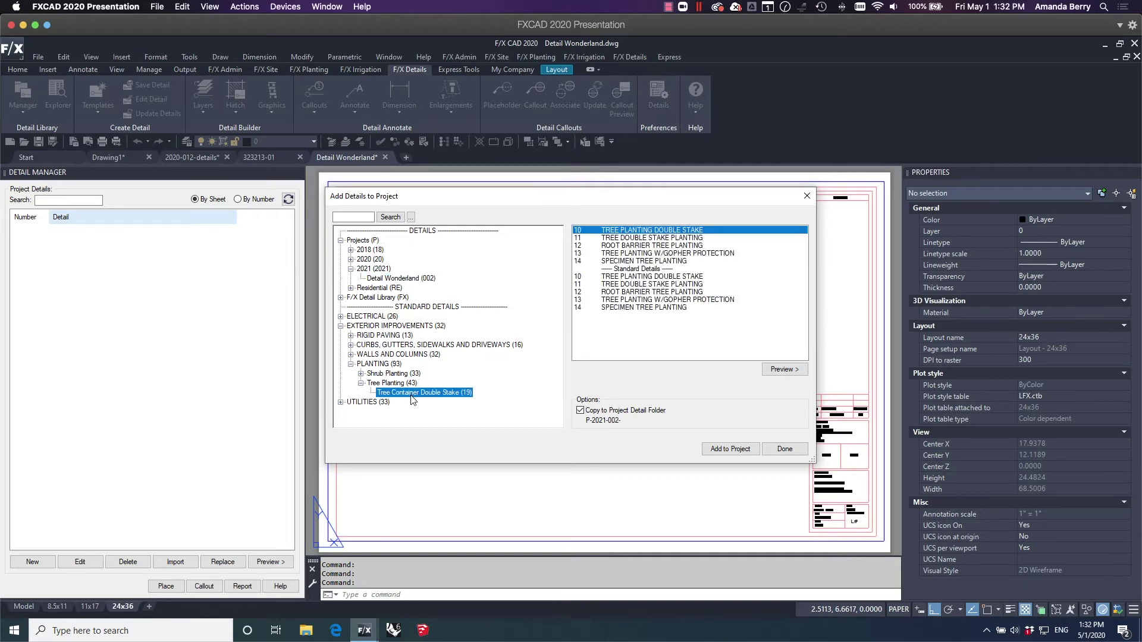
pyautogui.click(644, 262)
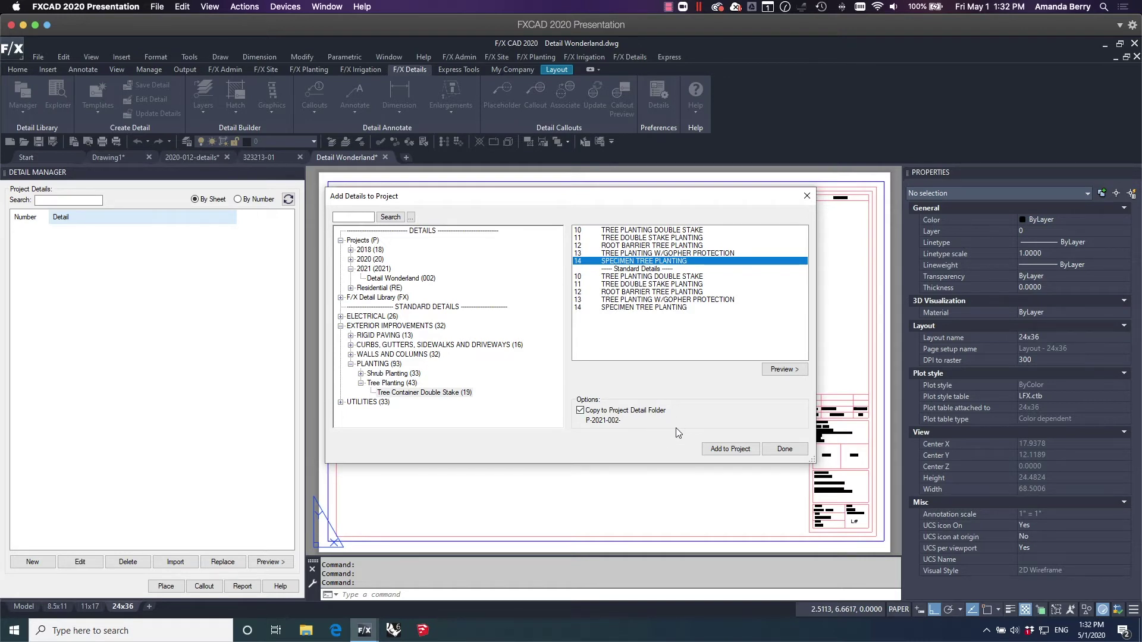
pyautogui.click(732, 454)
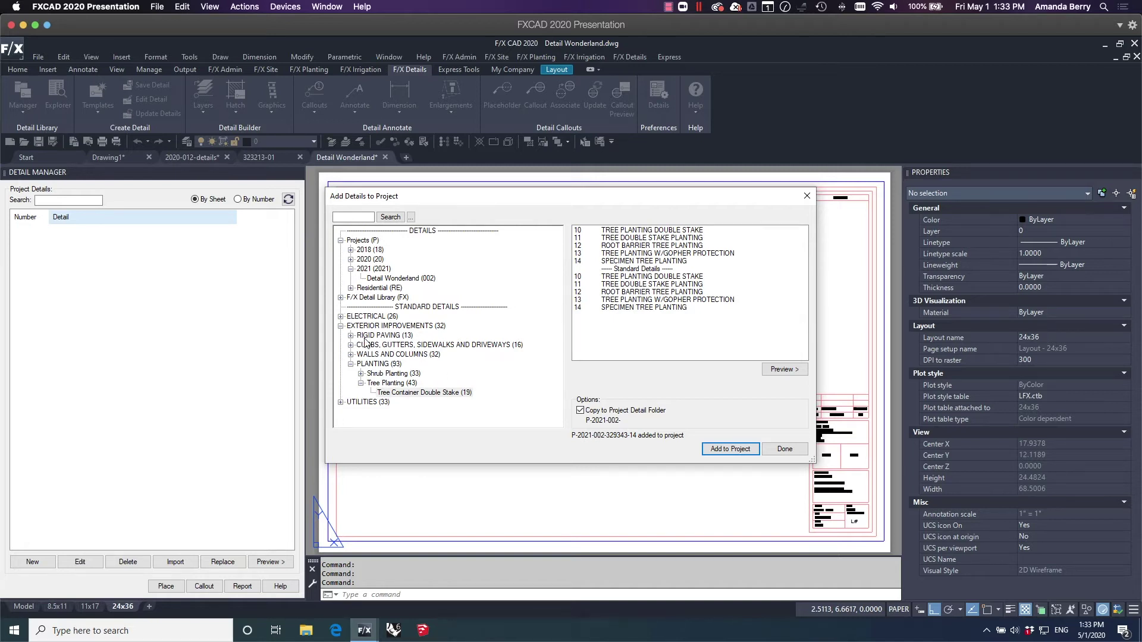
pyautogui.click(783, 449)
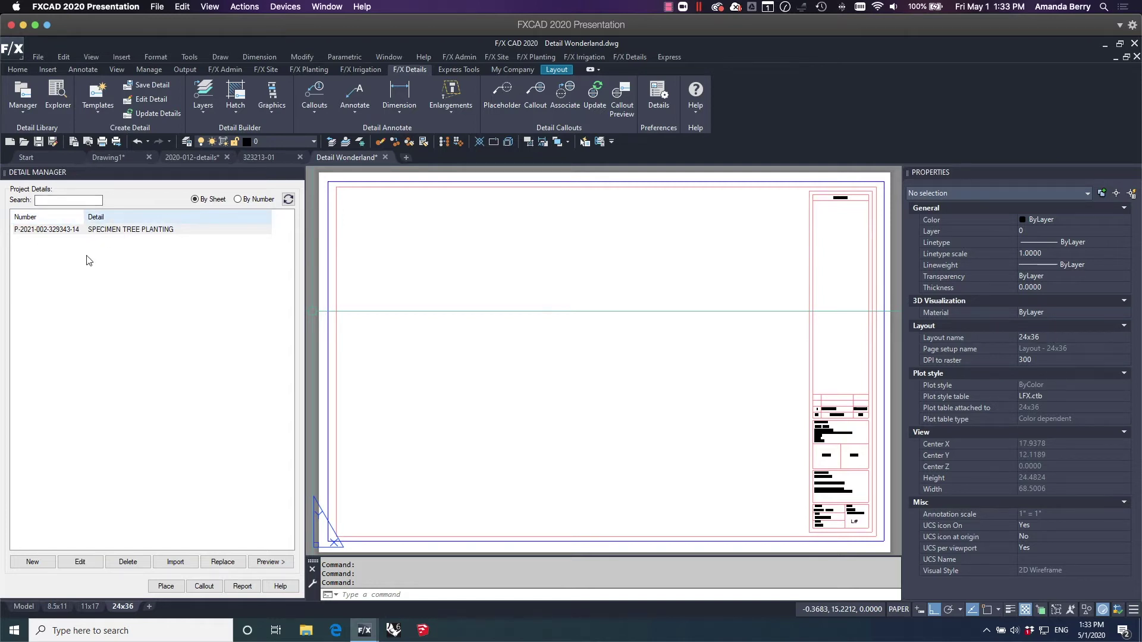
# Browse the Detail Explorer to the Detail Wonderland (002) folder under 2021 projects and preview its Specimen Tree Planting detail.
pyautogui.click(57, 96)
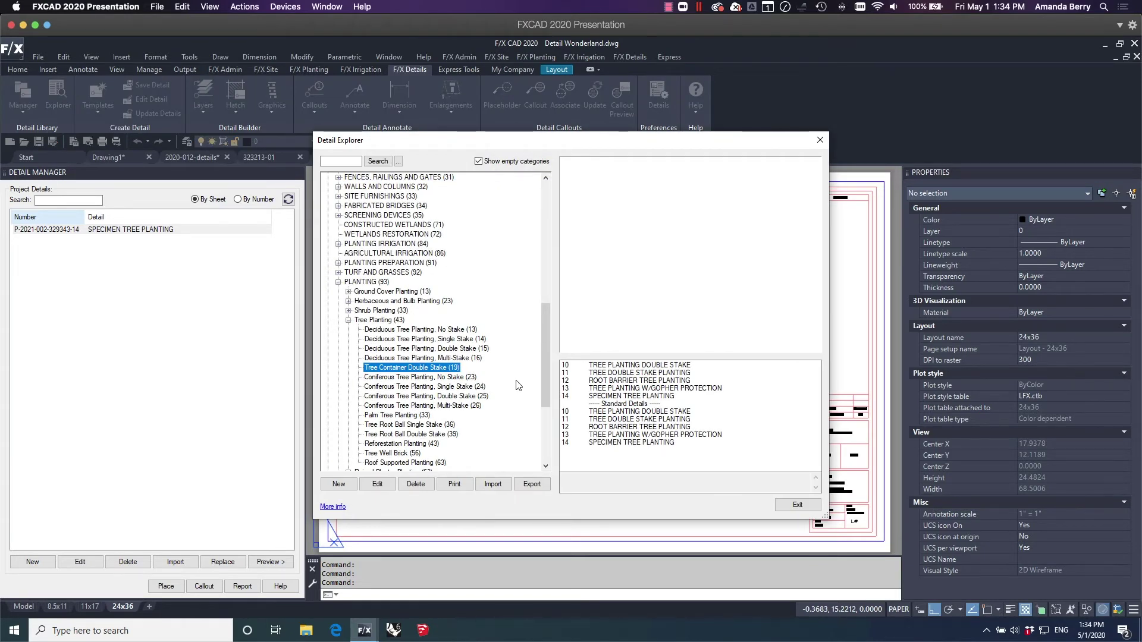
pyautogui.moveTo(544, 349); pyautogui.dragTo(544, 228)
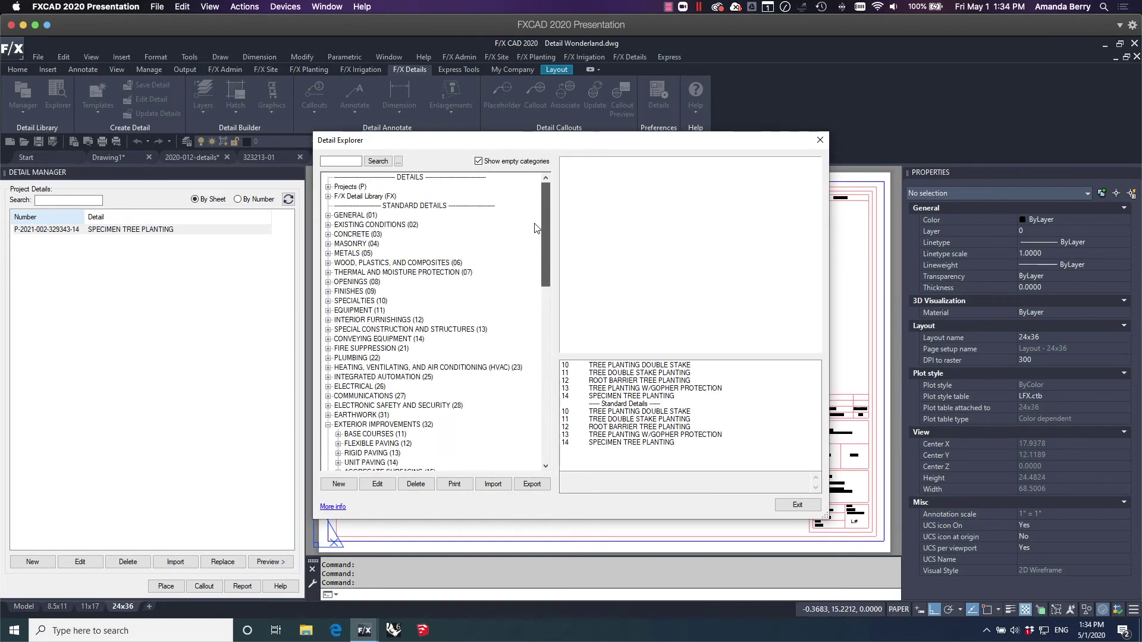
pyautogui.click(328, 196)
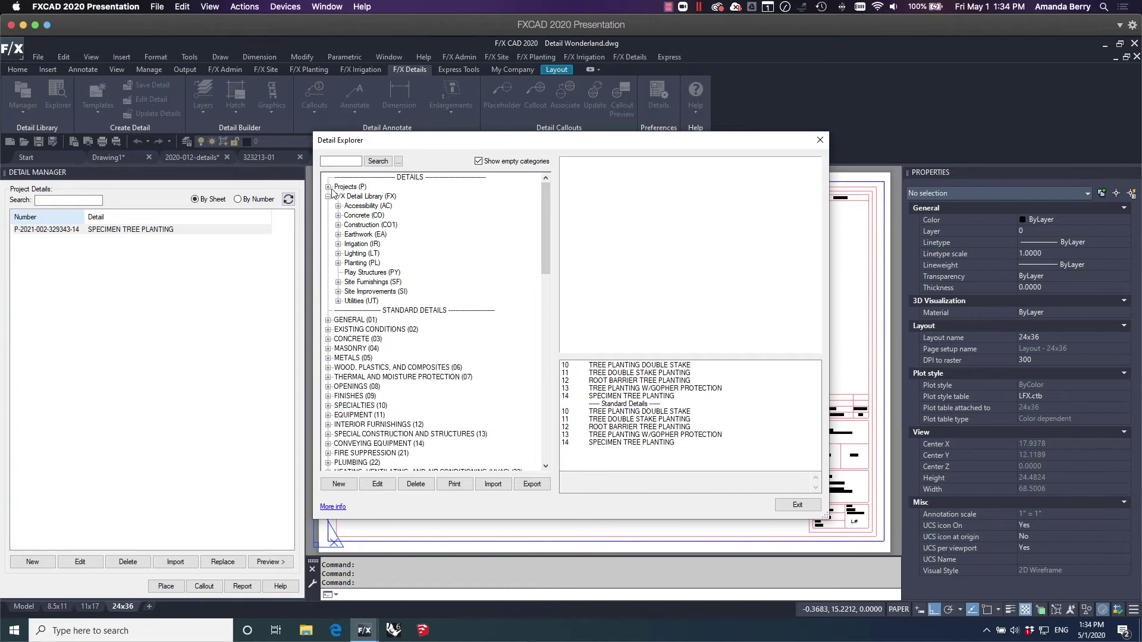
pyautogui.click(328, 187)
pyautogui.click(337, 225)
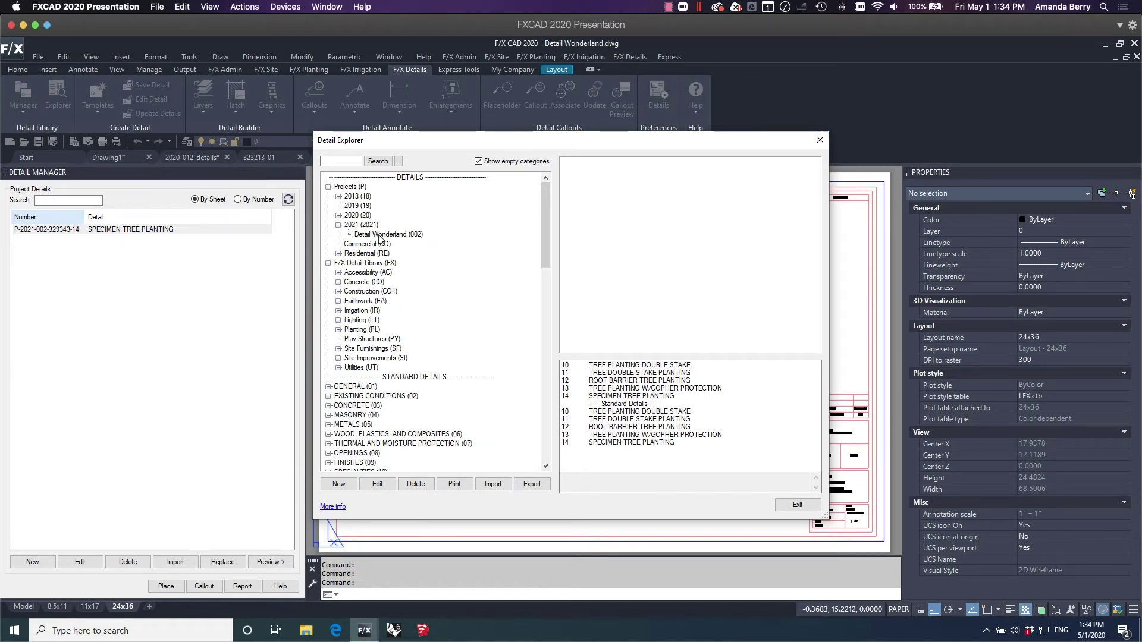
pyautogui.click(381, 235)
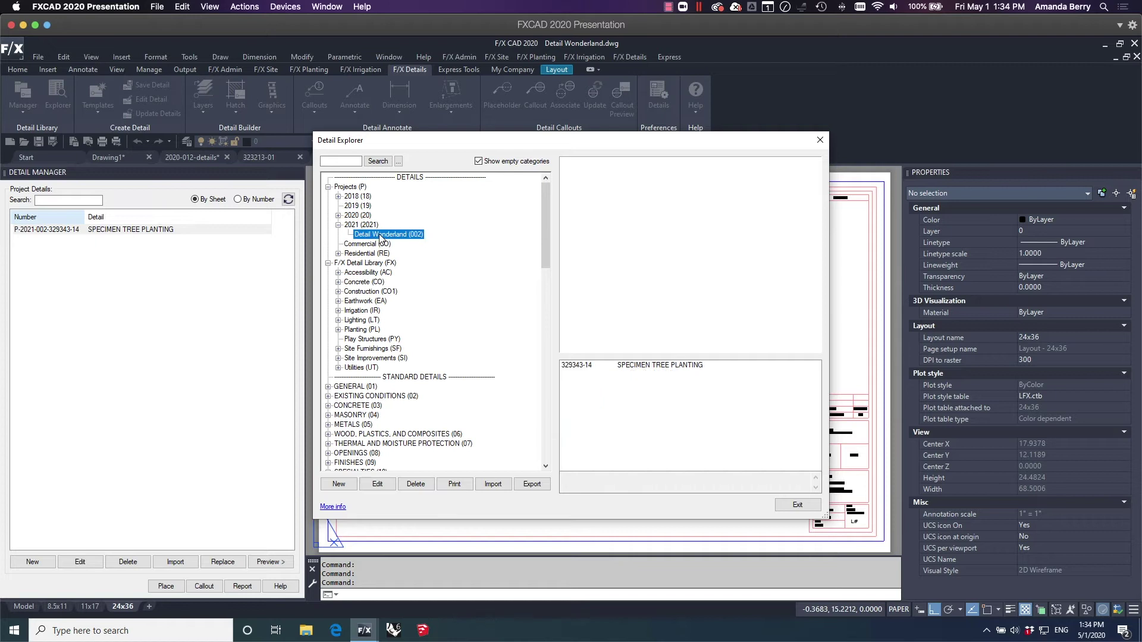
pyautogui.click(657, 368)
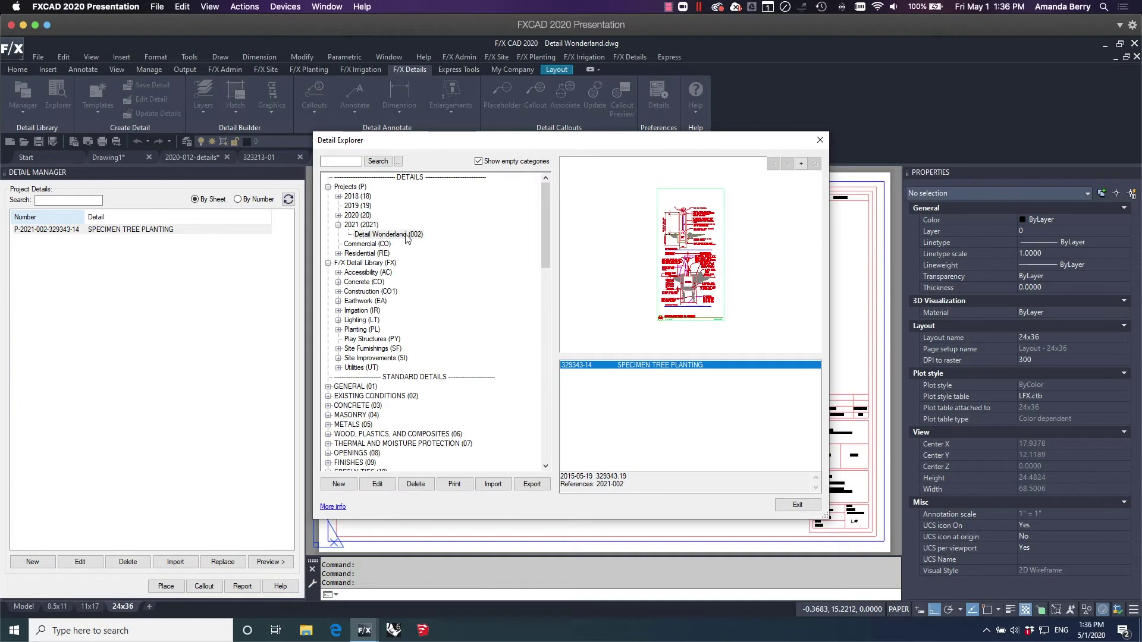
# Check which actions are offered for the Detail Wonderland folder and its Specimen Tree Planting detail, without applying any.
pyautogui.moveTo(547, 222); pyautogui.dragTo(544, 198)
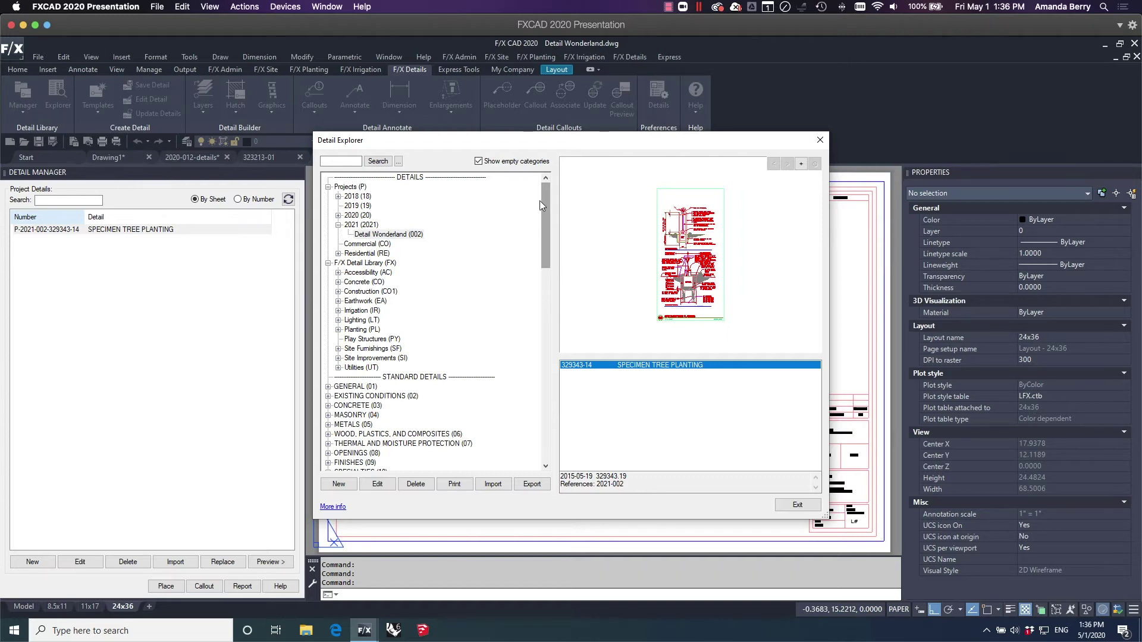
pyautogui.rightClick(416, 233)
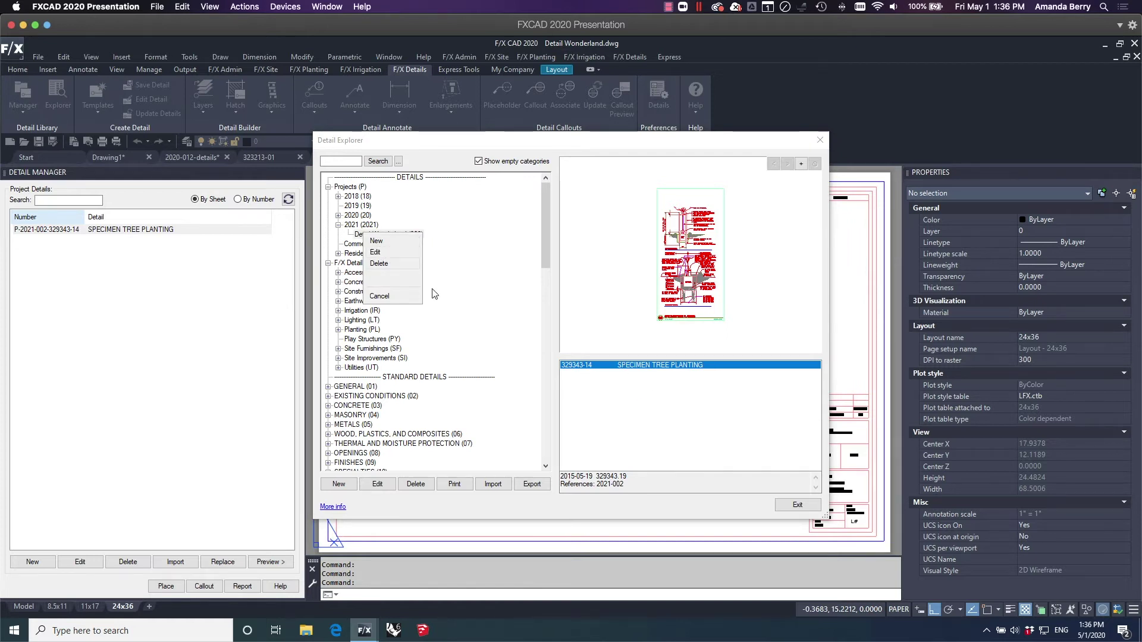
pyautogui.click(396, 296)
pyautogui.rightClick(623, 367)
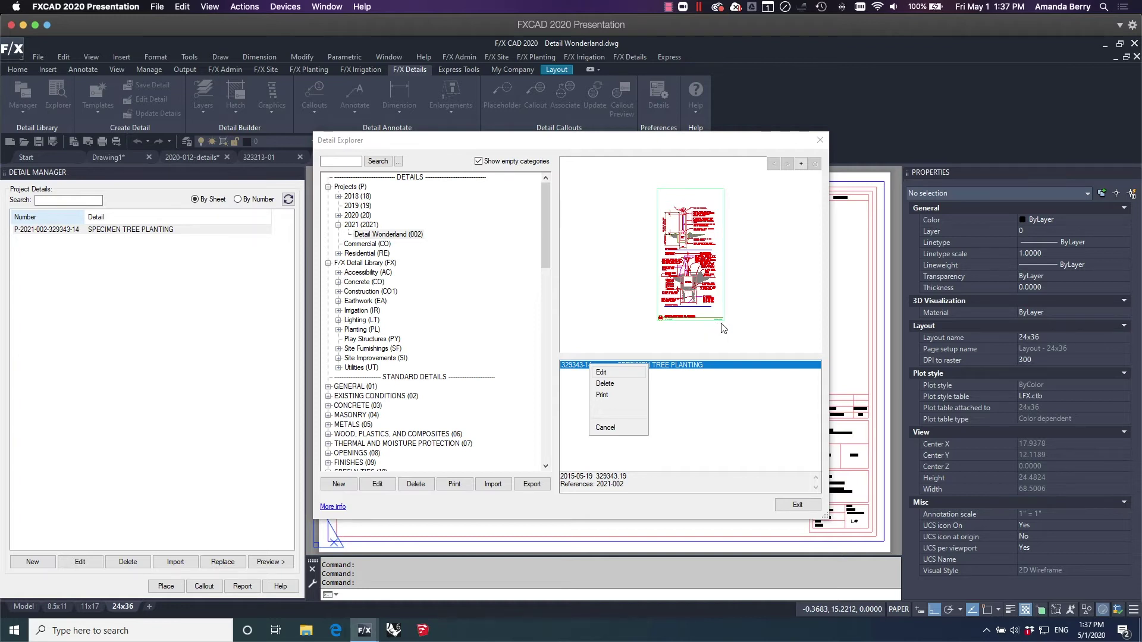
pyautogui.click(608, 427)
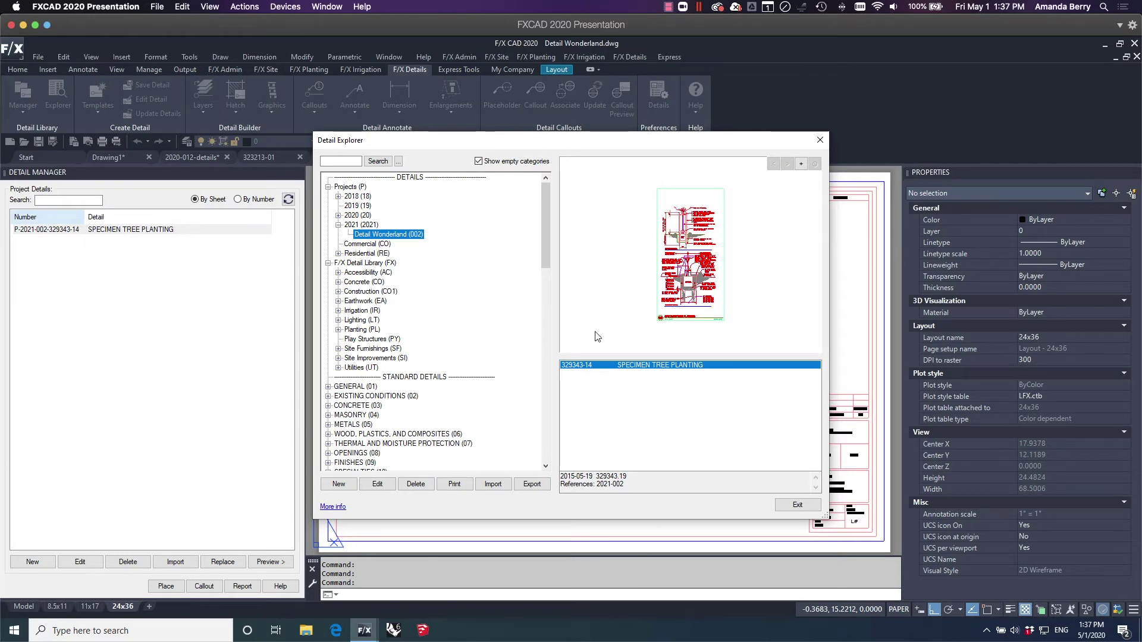
# Open standard detail 15, Tree Planting Multi-Stake, from the Coniferous Tree Planting, No Stake (23) category for editing.
pyautogui.moveTo(544, 213); pyautogui.dragTo(541, 385)
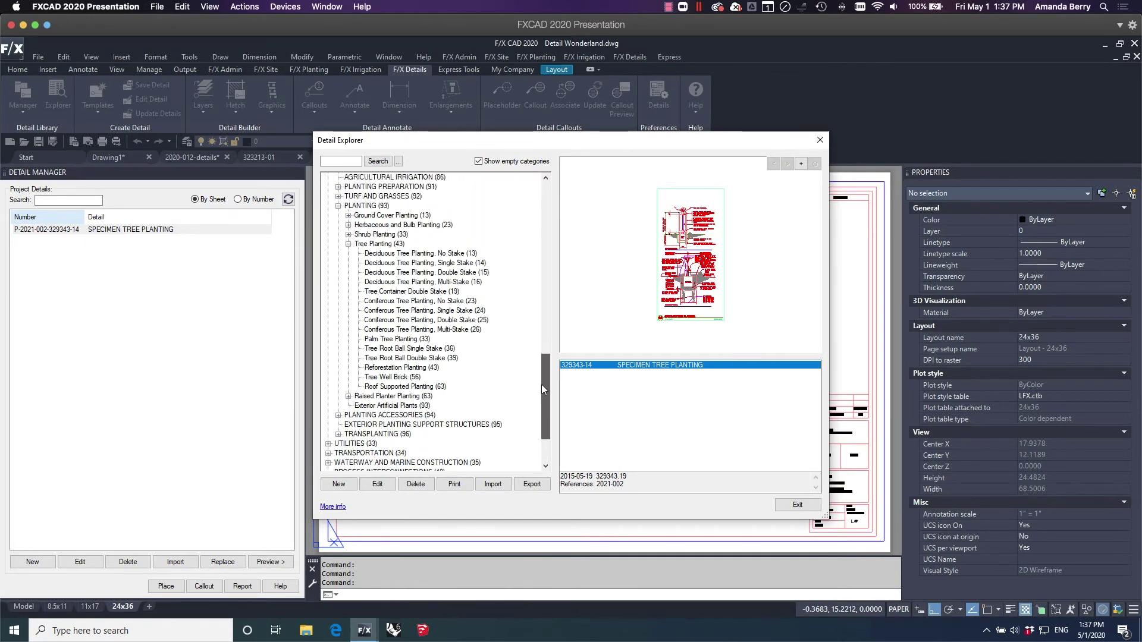
pyautogui.click(450, 256)
pyautogui.click(449, 263)
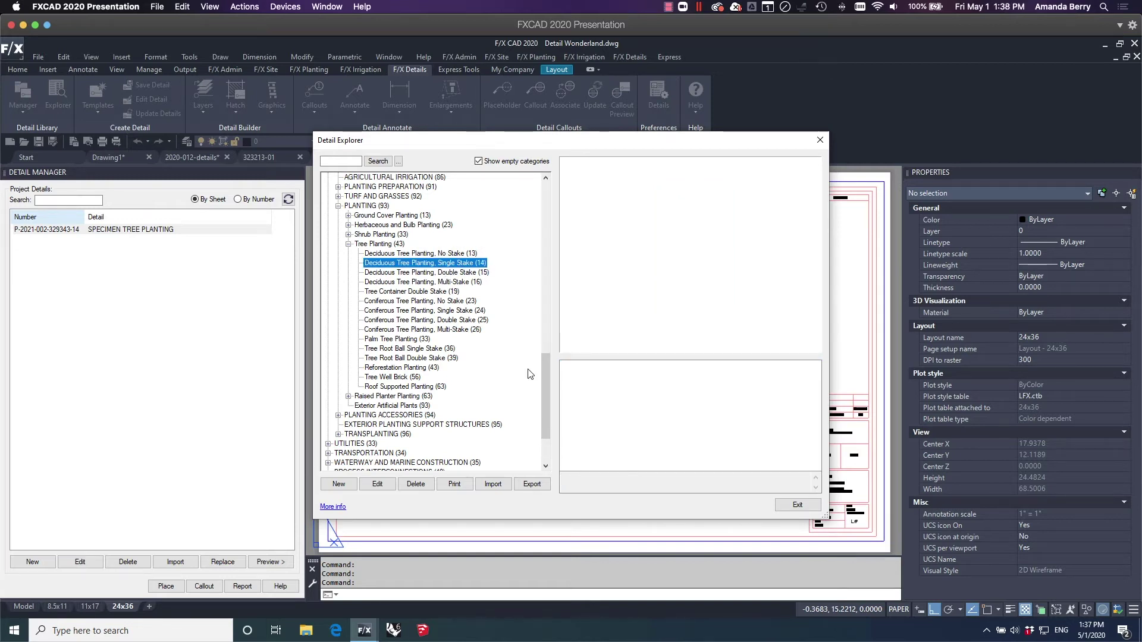
pyautogui.click(435, 292)
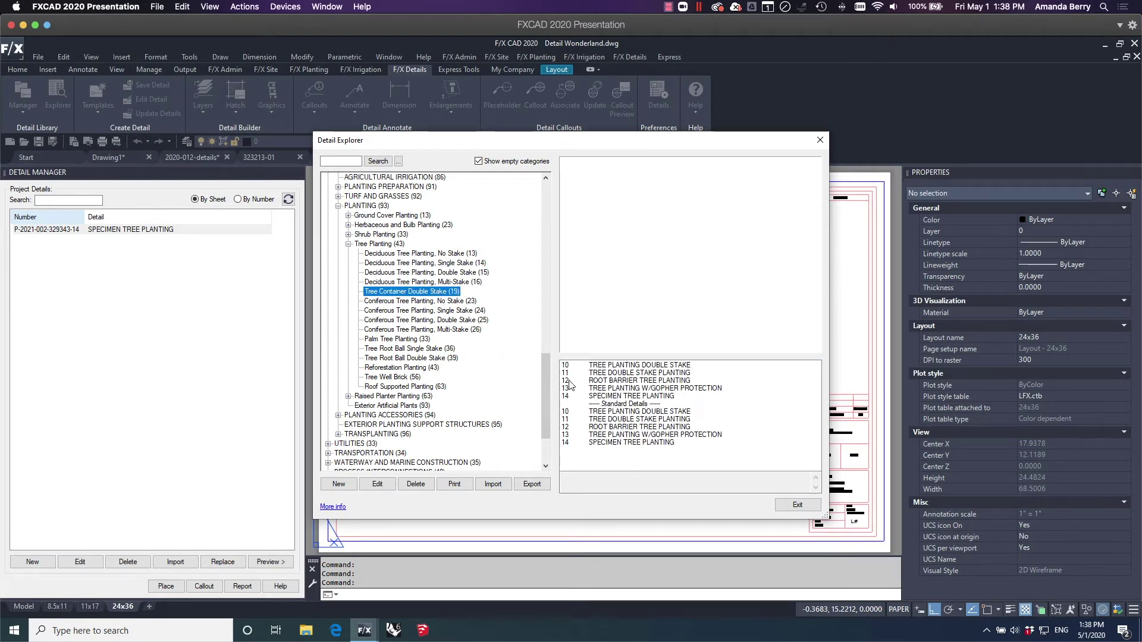
pyautogui.click(424, 301)
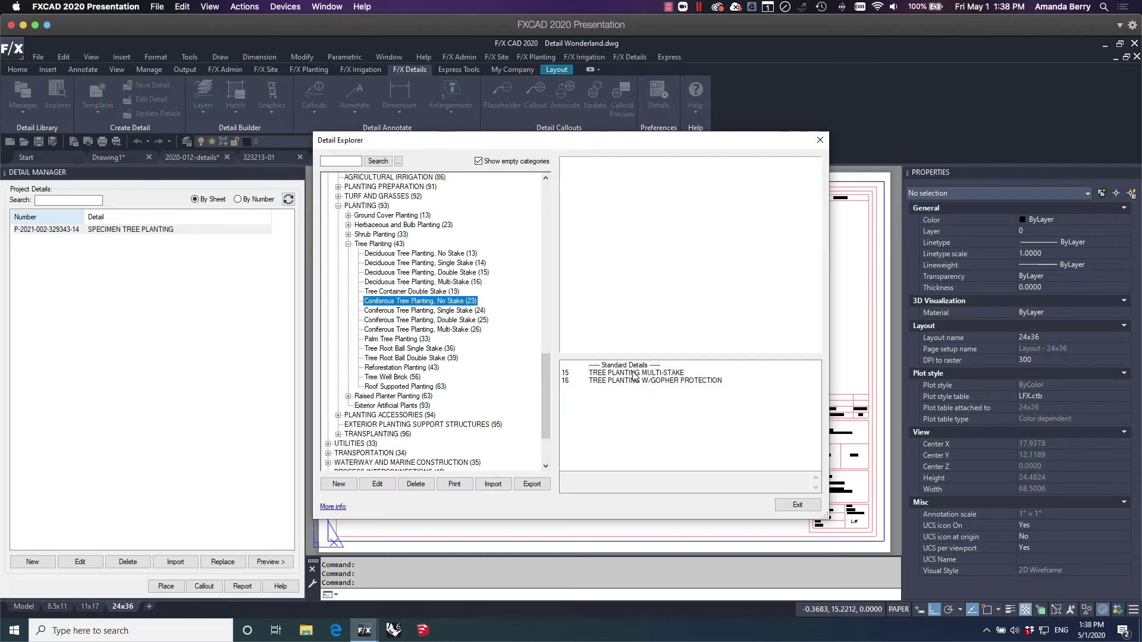
pyautogui.click(653, 373)
pyautogui.rightClick(590, 373)
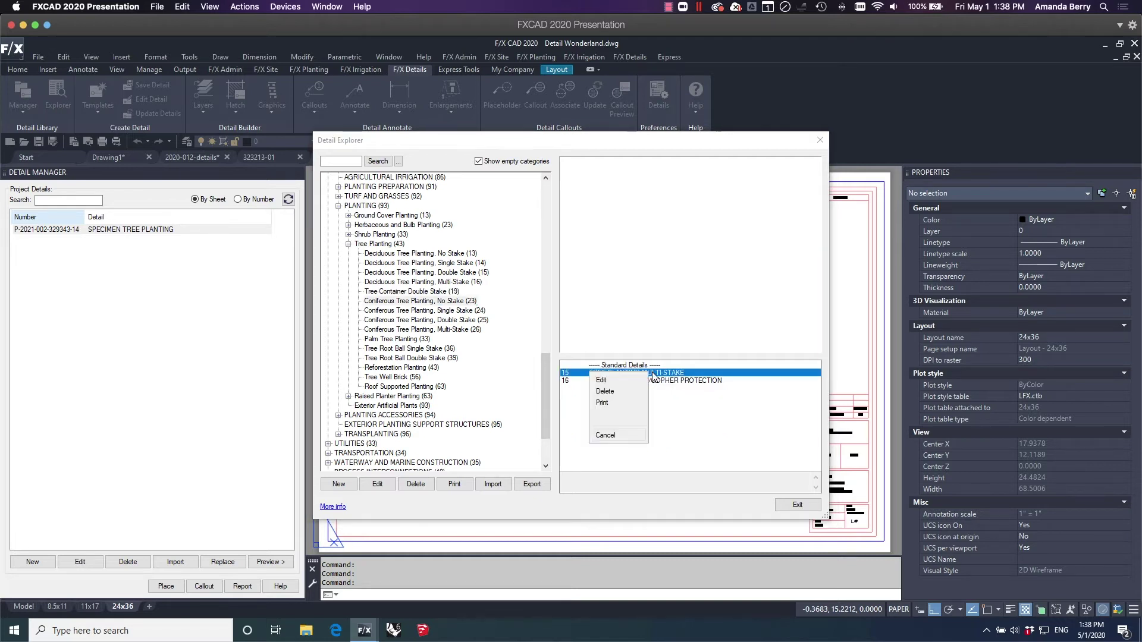
pyautogui.click(602, 380)
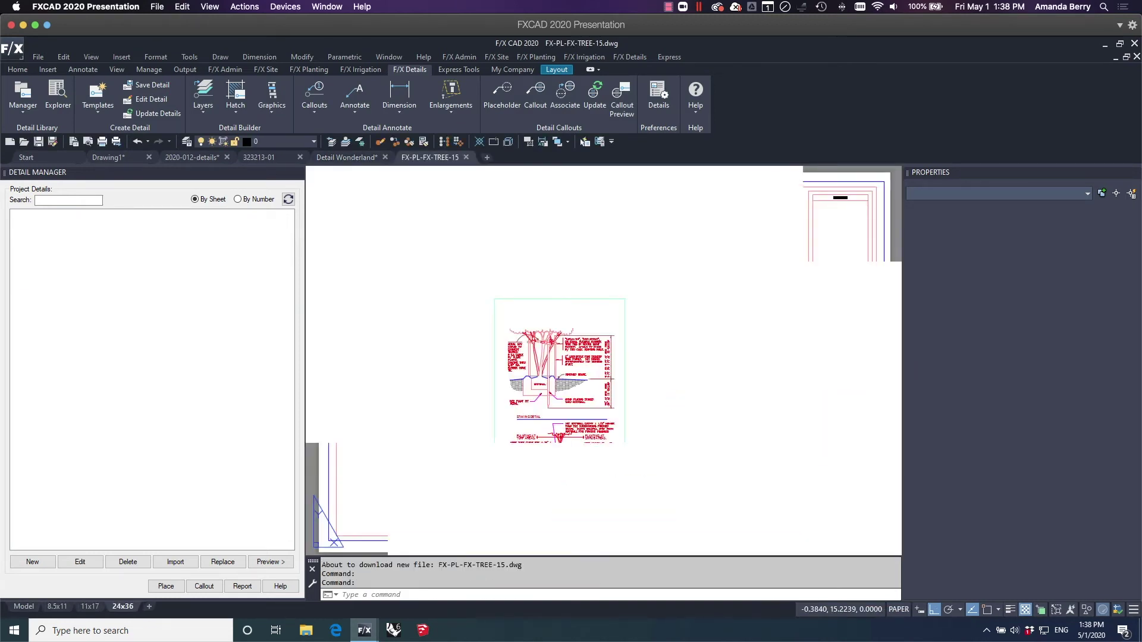
pyautogui.moveTo(662, 422)
pyautogui.mouseDown(button='middle')
pyautogui.moveTo(631, 408)
pyautogui.moveTo(615, 417)
pyautogui.mouseUp(button='middle')
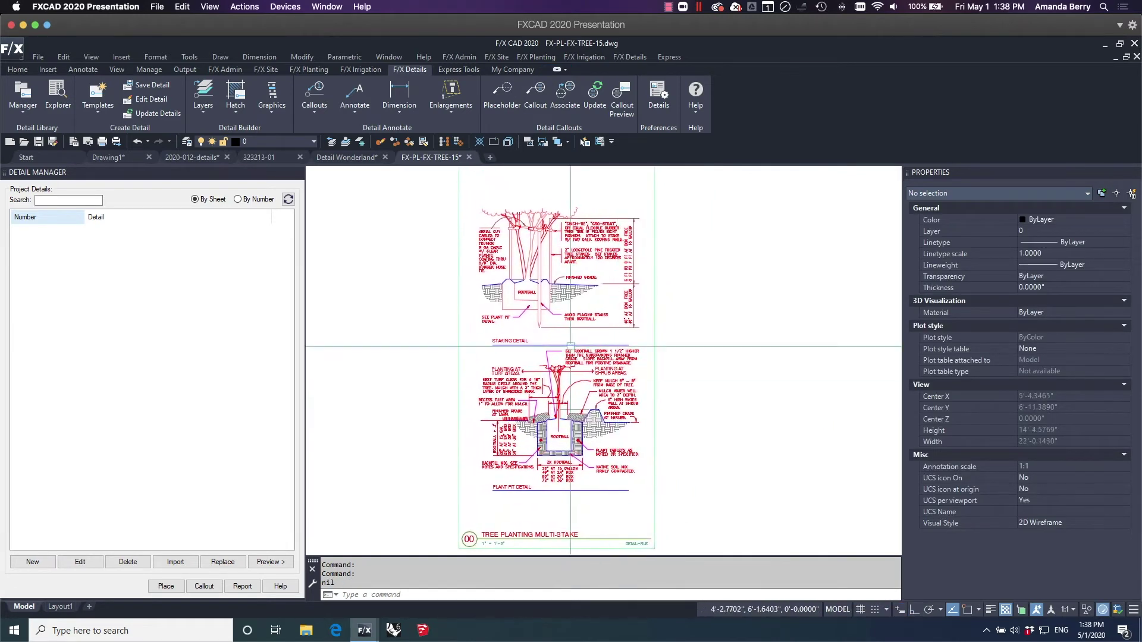
# Draw a three-segment zigzag polyline from top to bottom across the Tree Planting Multi-Stake detail.
pyautogui.write('pl')
pyautogui.press('Return')
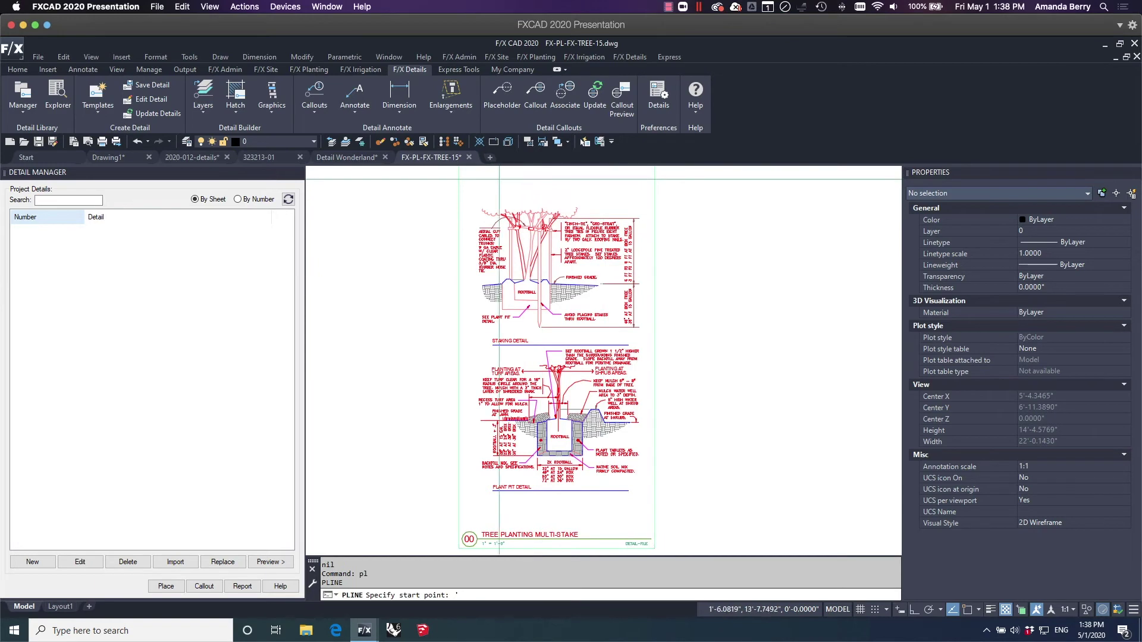
pyautogui.press('Escape')
pyautogui.write('pl')
pyautogui.press('Return')
pyautogui.click(495, 189)
pyautogui.click(642, 303)
pyautogui.click(491, 426)
pyautogui.click(621, 526)
pyautogui.press('Return')
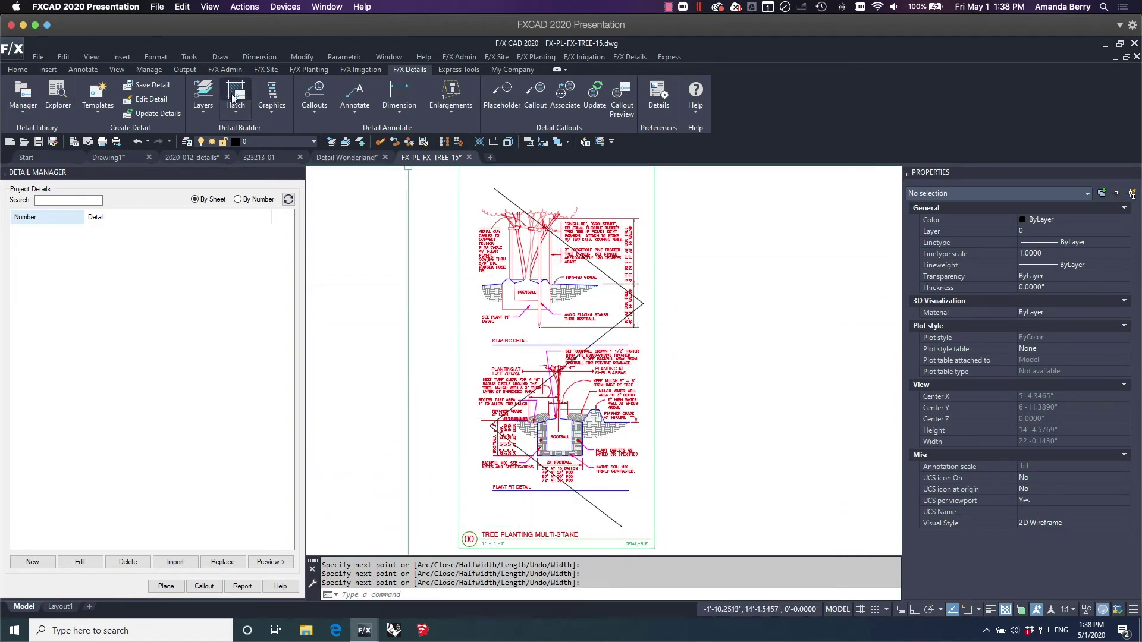
# Start saving the edited detail under a new number, 15, in the Detail Wonderland (002) folder of the 2021 projects.
pyautogui.click(159, 84)
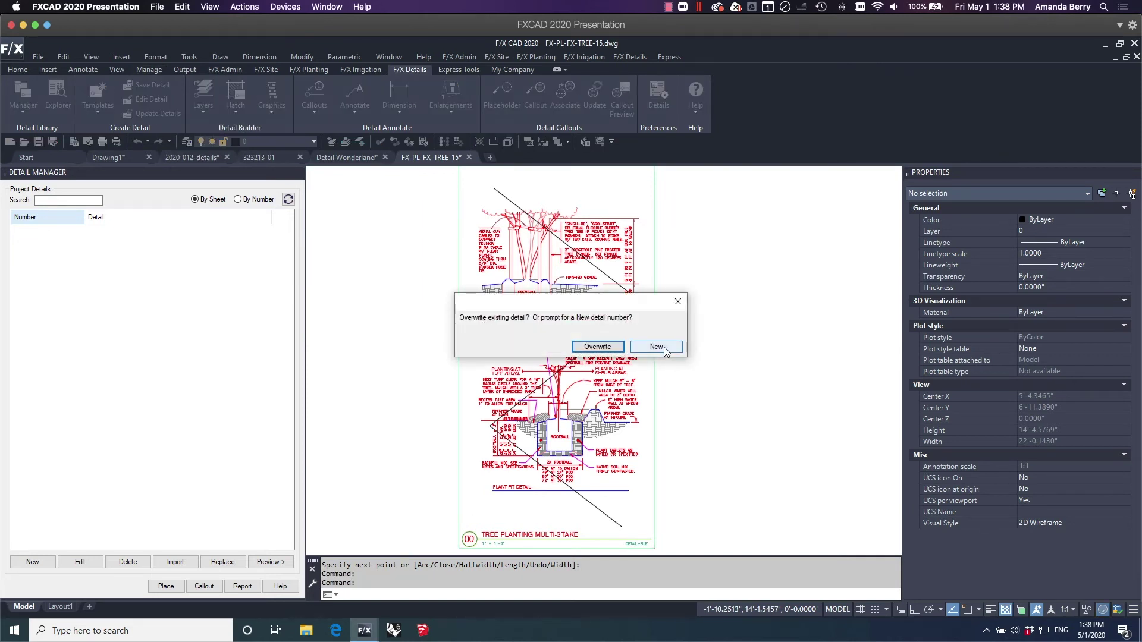
pyautogui.click(662, 348)
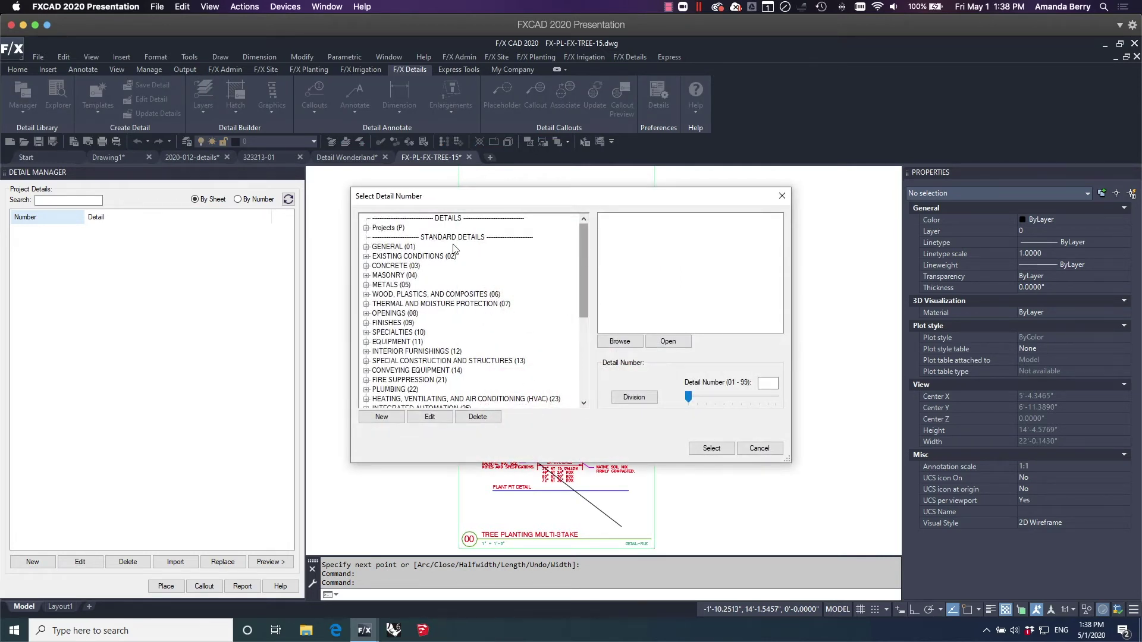
pyautogui.click(367, 228)
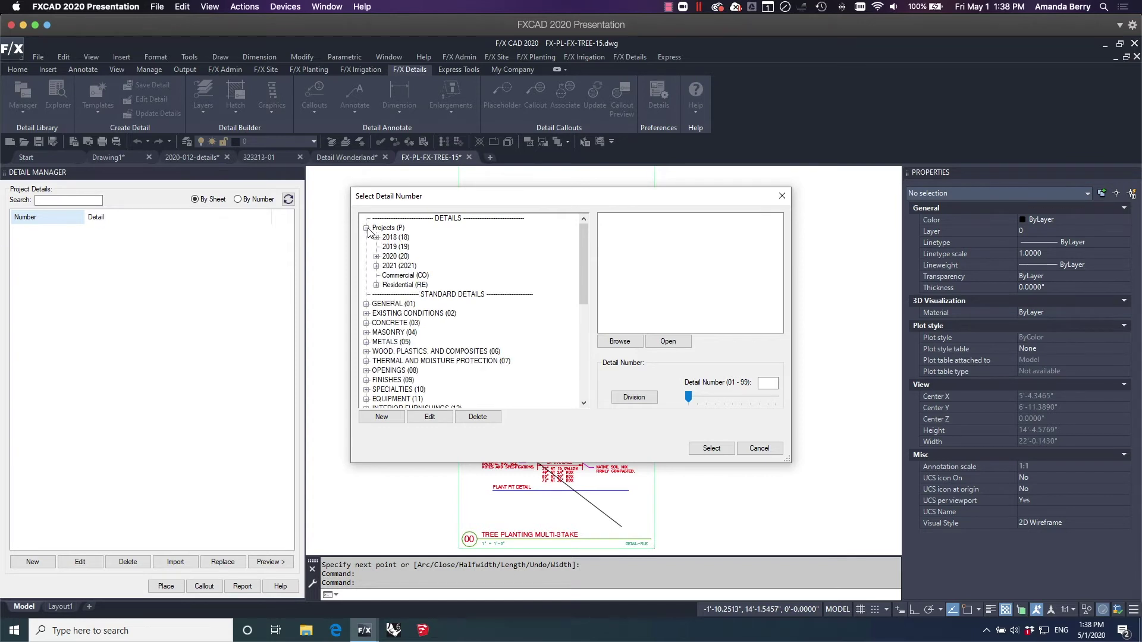
pyautogui.click(376, 267)
pyautogui.click(439, 277)
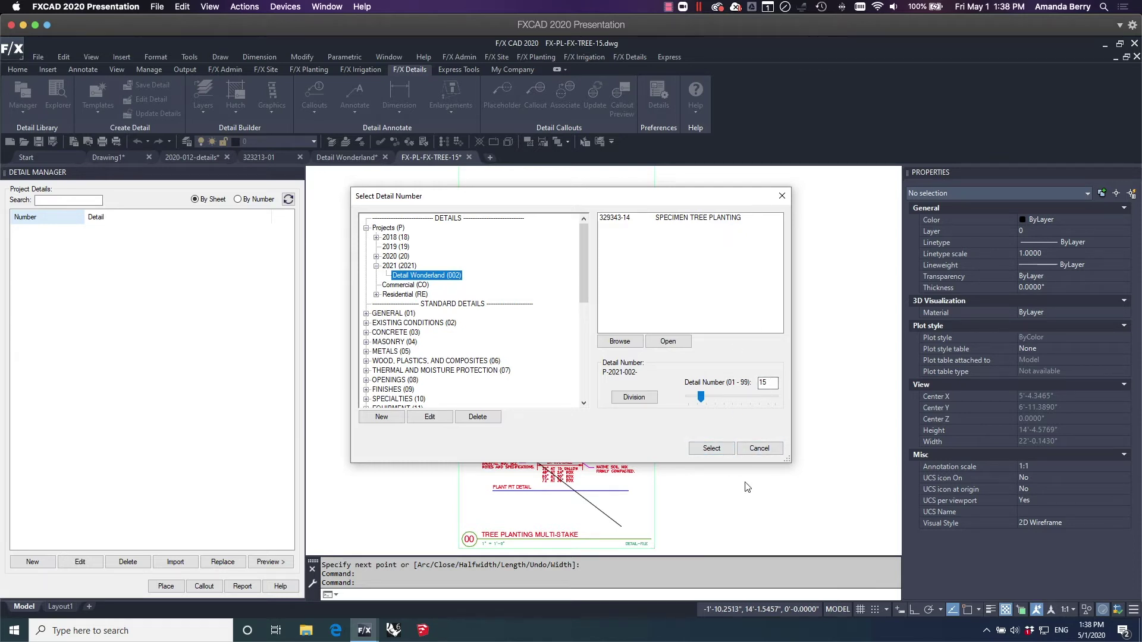
pyautogui.click(717, 450)
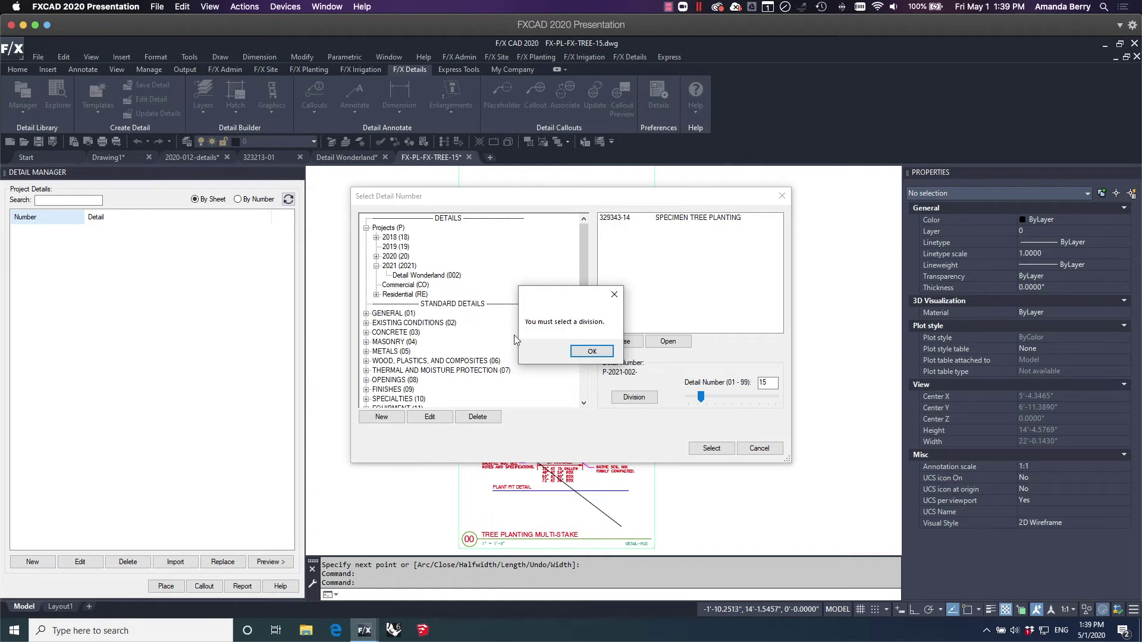
pyautogui.click(593, 352)
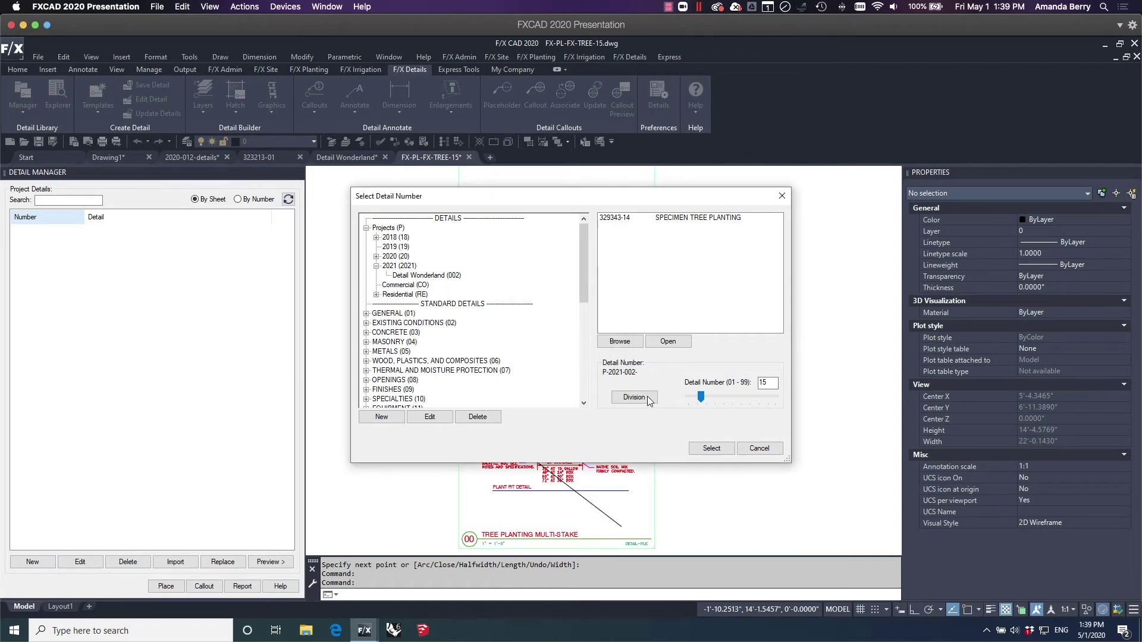
# Assign the Tree Planting (43) division under Exterior Improvements (32), Planting (93), and save the new Tree Planting Multi-Stake detail.
pyautogui.click(648, 400)
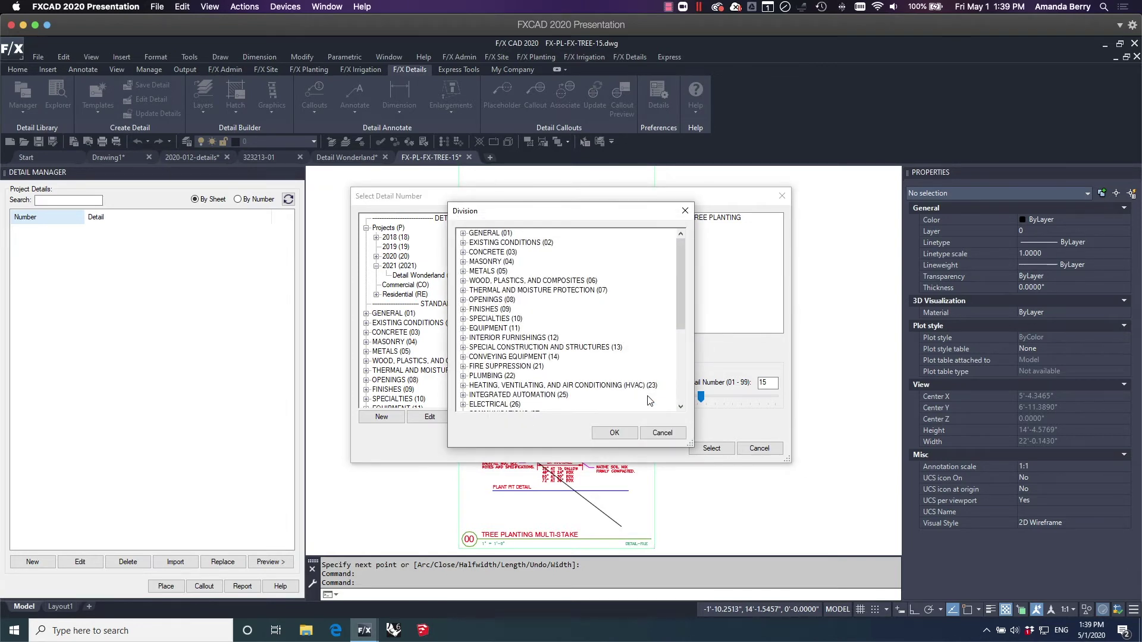
pyautogui.moveTo(681, 266); pyautogui.dragTo(688, 330)
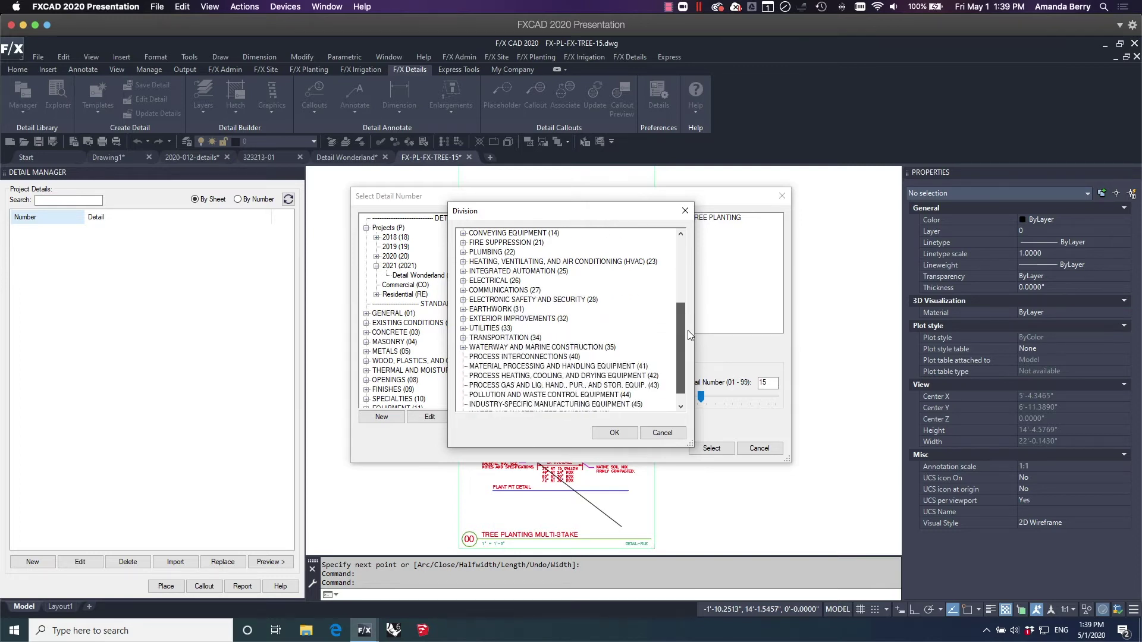
pyautogui.click(463, 319)
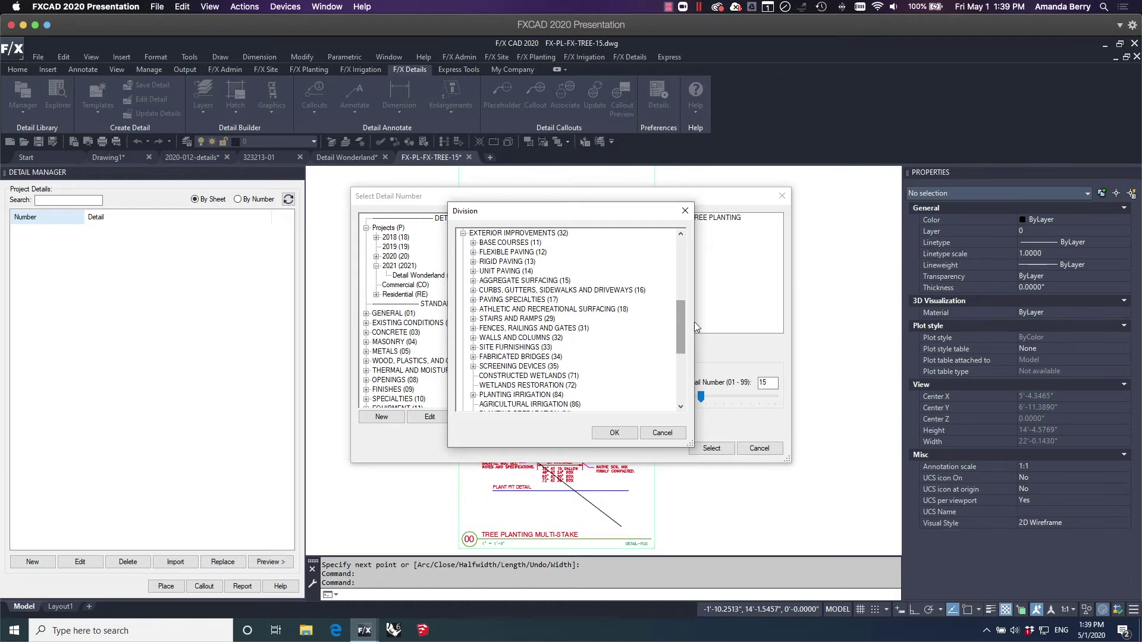
pyautogui.moveTo(683, 328); pyautogui.dragTo(684, 350)
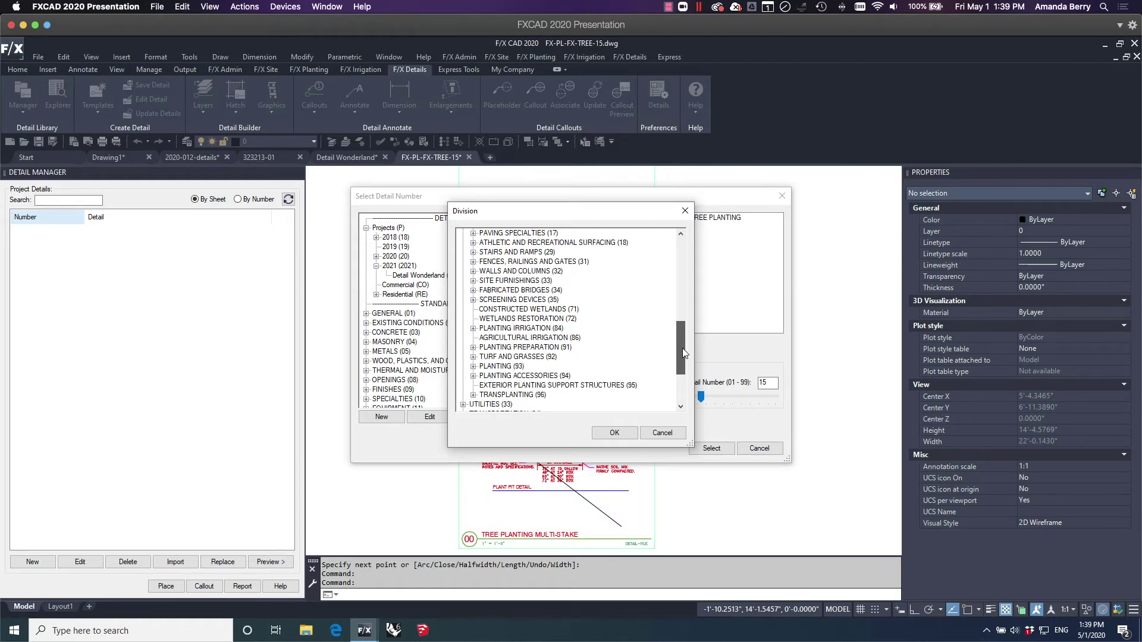
pyautogui.click(474, 367)
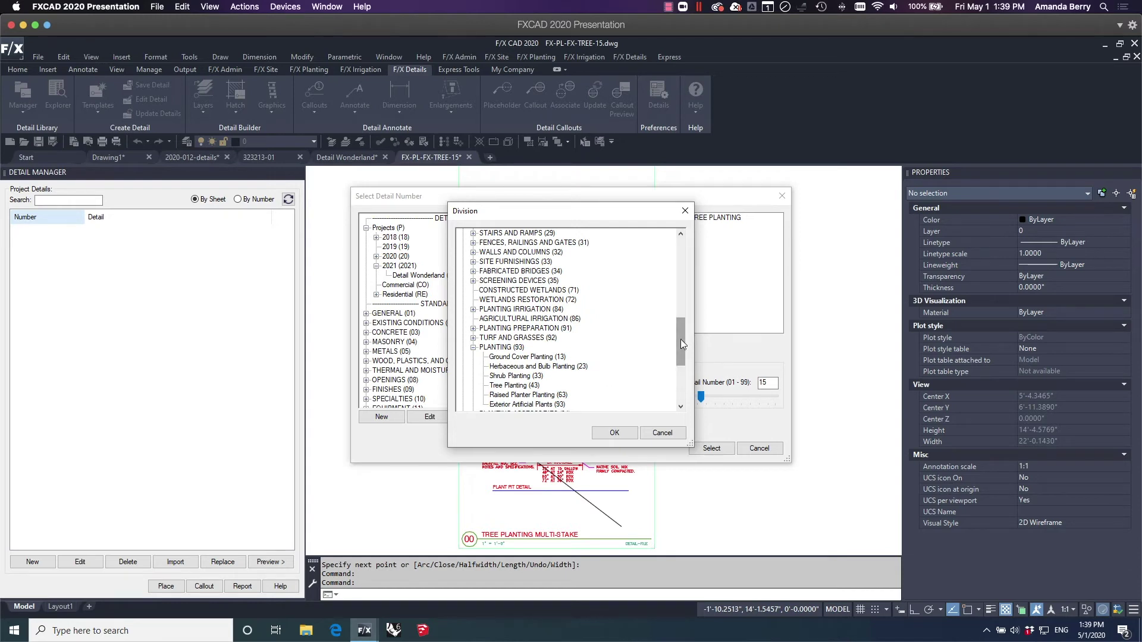
pyautogui.moveTo(681, 340); pyautogui.dragTo(680, 348)
pyautogui.click(521, 348)
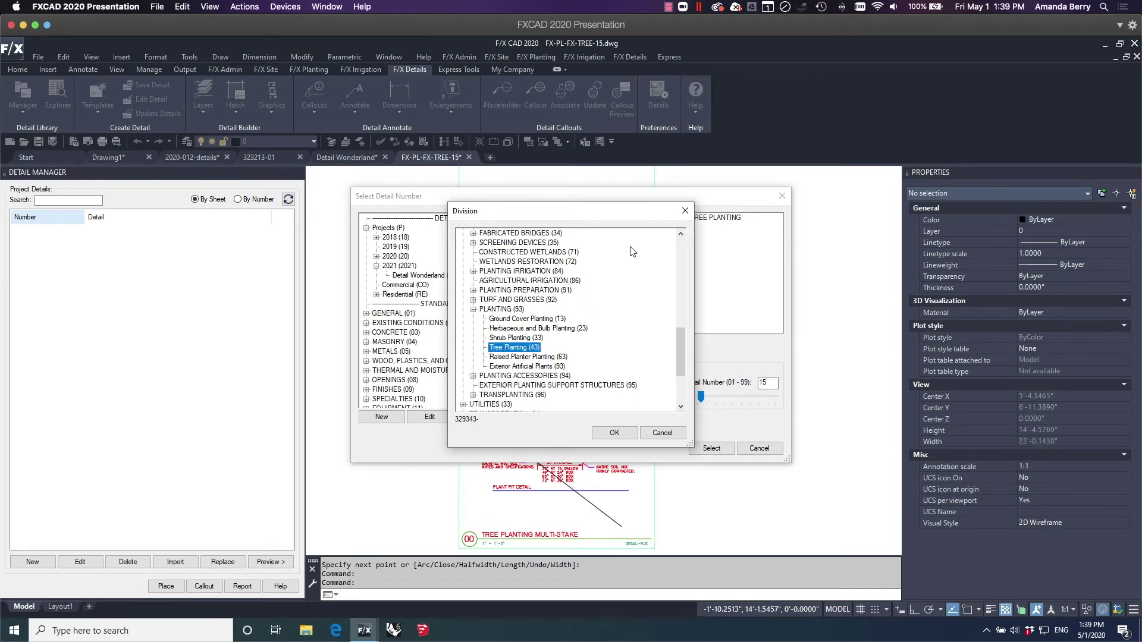
pyautogui.moveTo(643, 212); pyautogui.dragTo(529, 225)
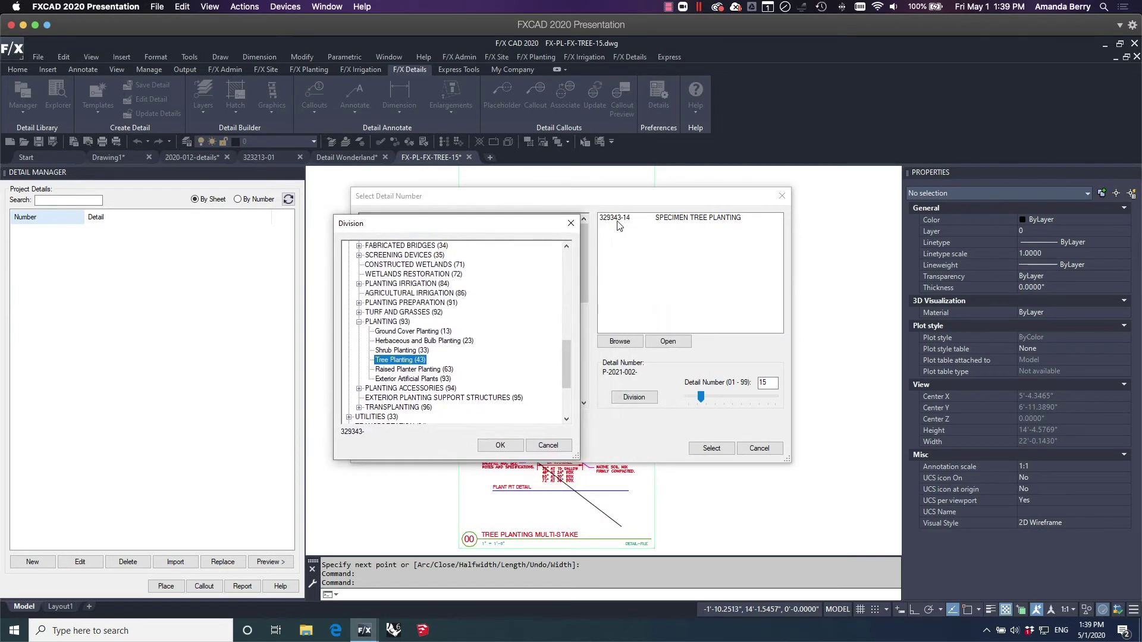
pyautogui.click(500, 446)
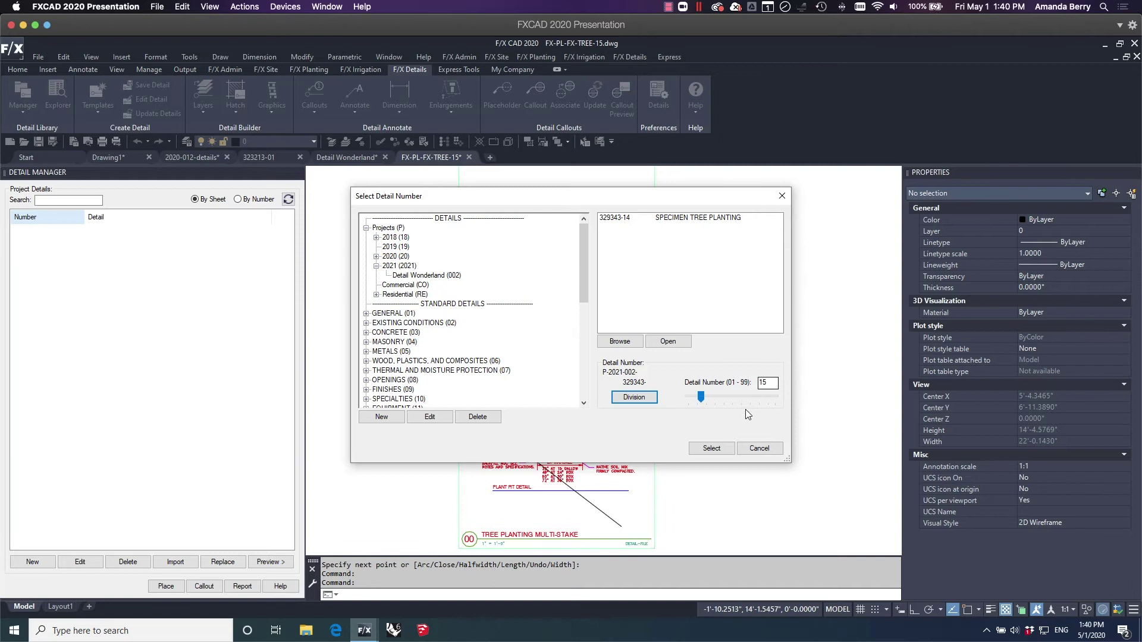
pyautogui.click(712, 448)
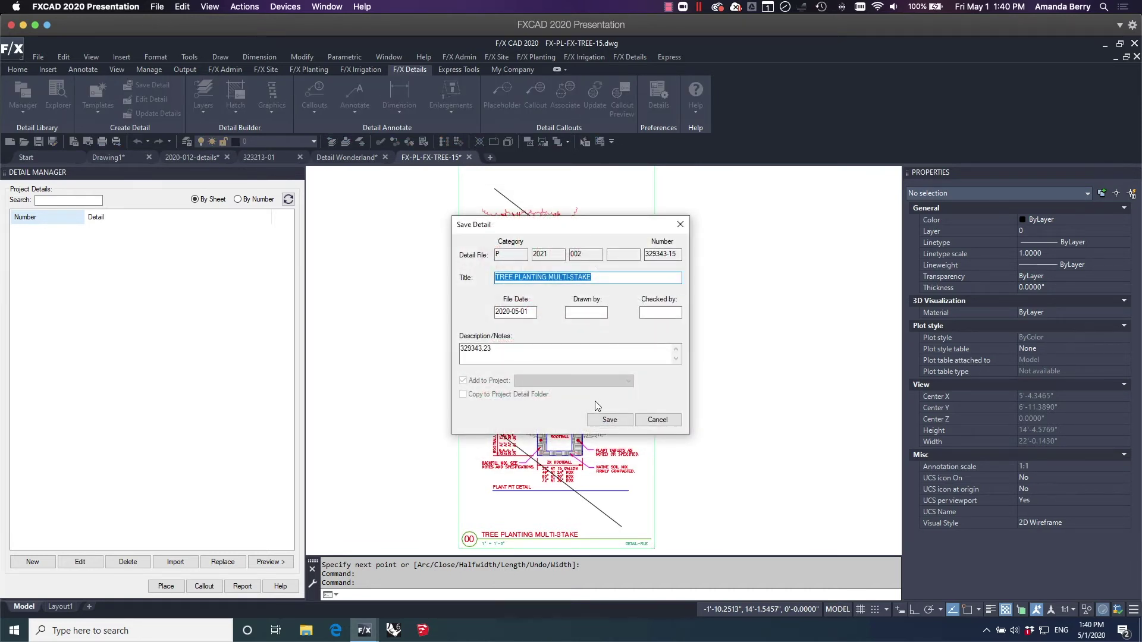
pyautogui.click(622, 422)
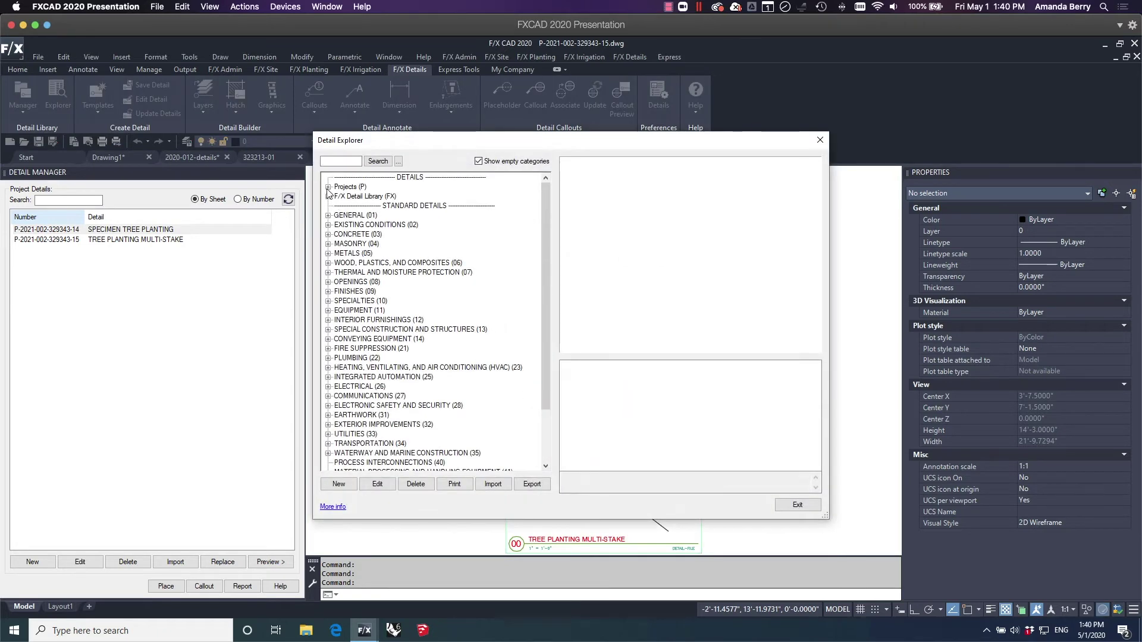
# Preview the Tree Planting Multi-Stake detail in the Detail Wonderland (002) folder of the Detail Explorer.
pyautogui.click(328, 187)
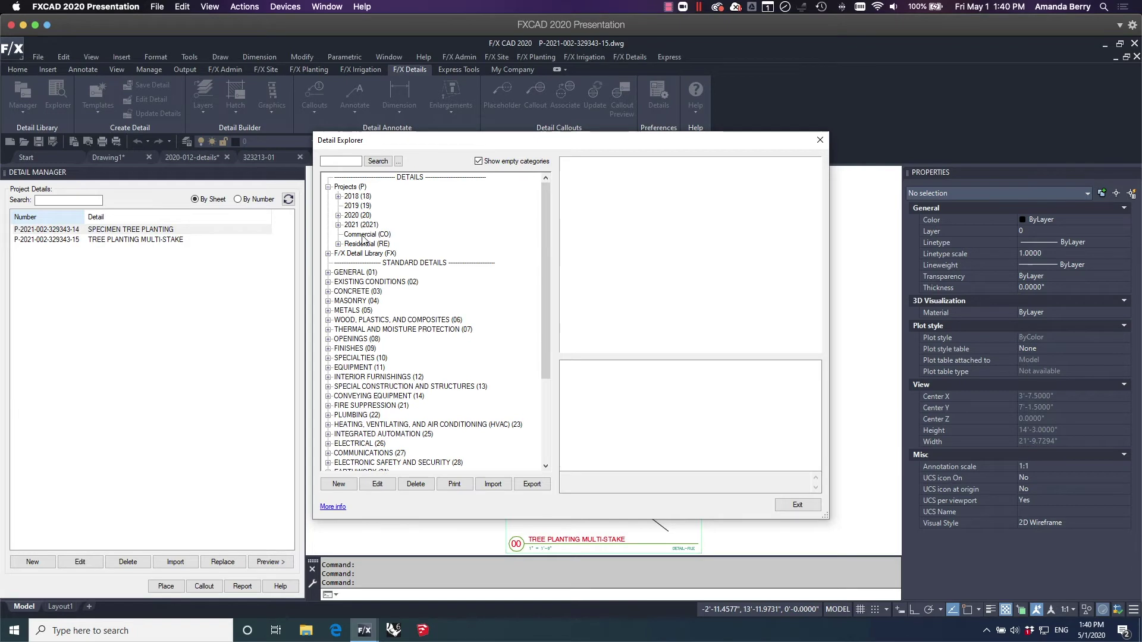
pyautogui.click(339, 225)
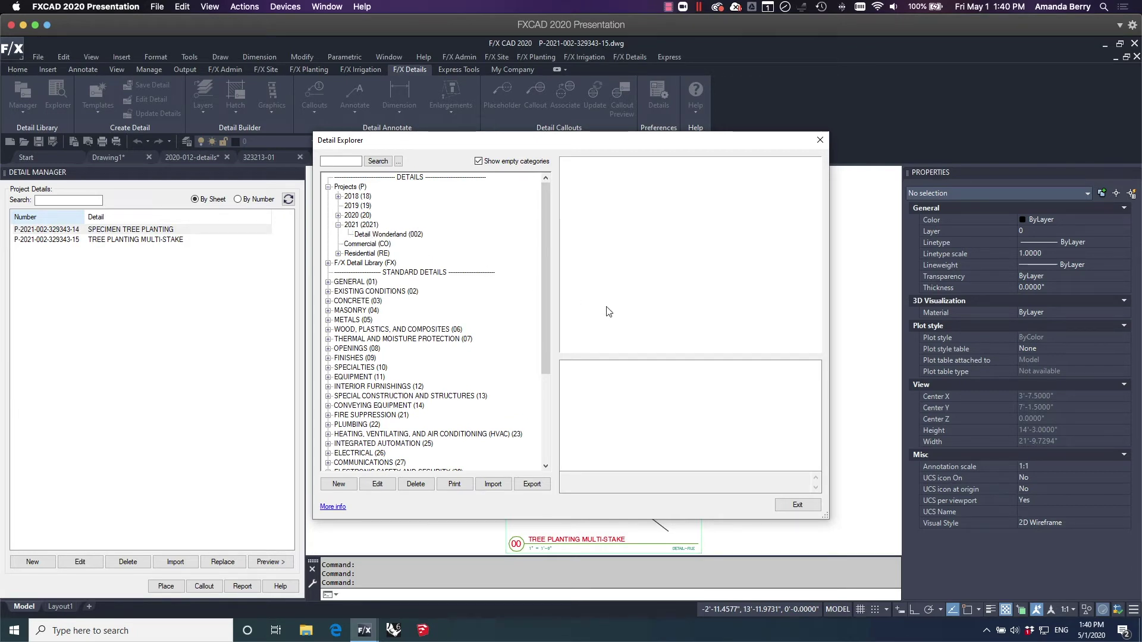
pyautogui.click(653, 373)
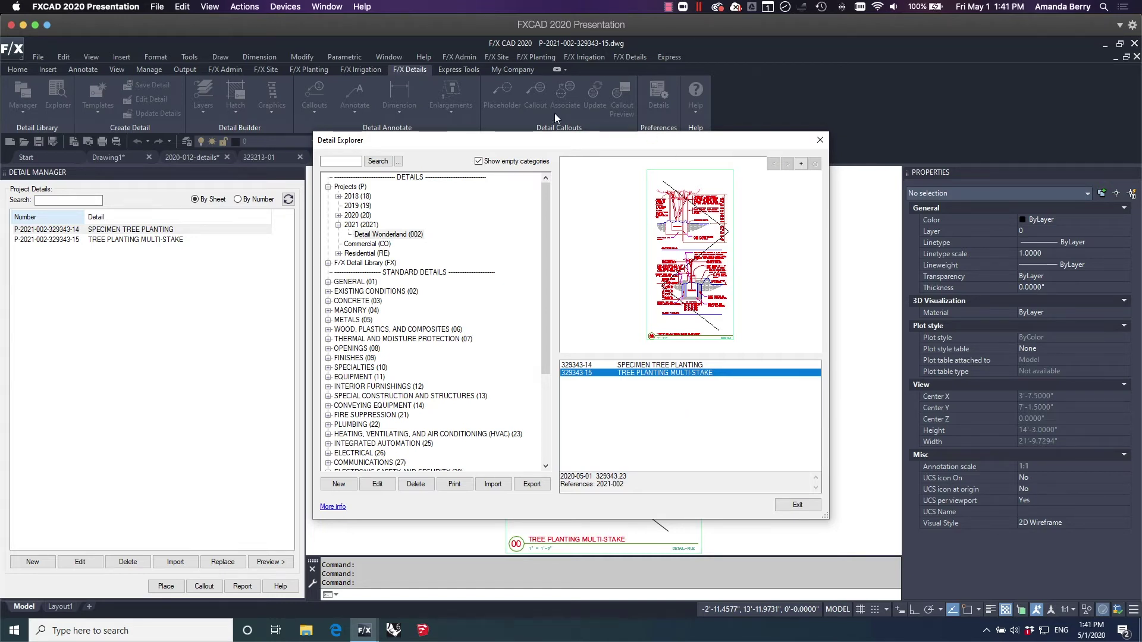
pyautogui.click(817, 143)
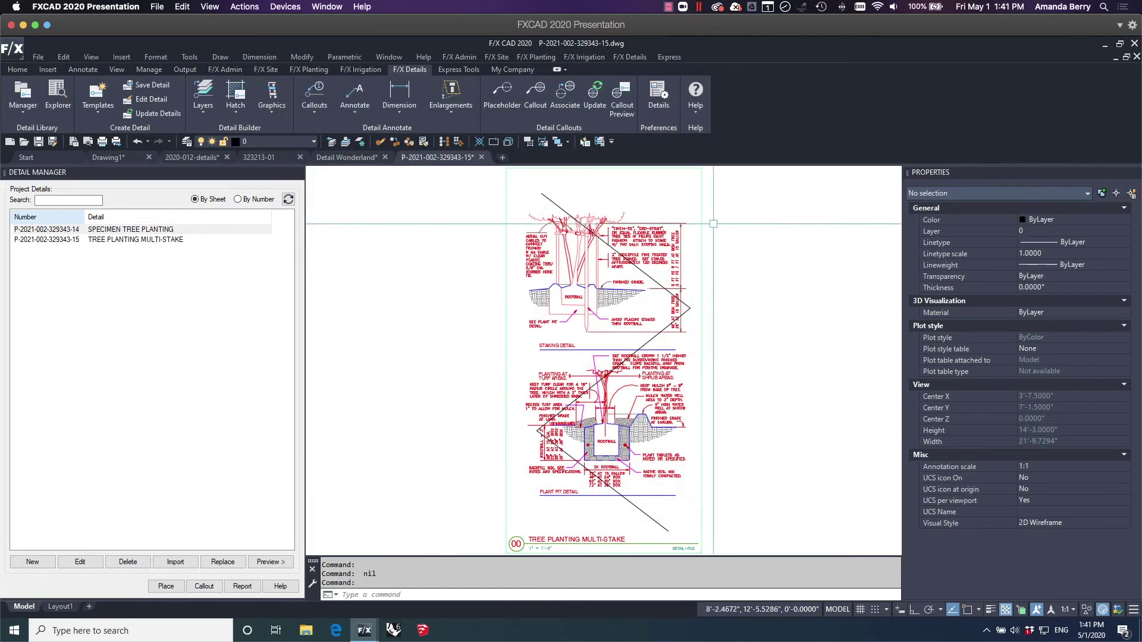
# Review the sheet prefix sorting order in the detail preferences.
pyautogui.click(645, 109)
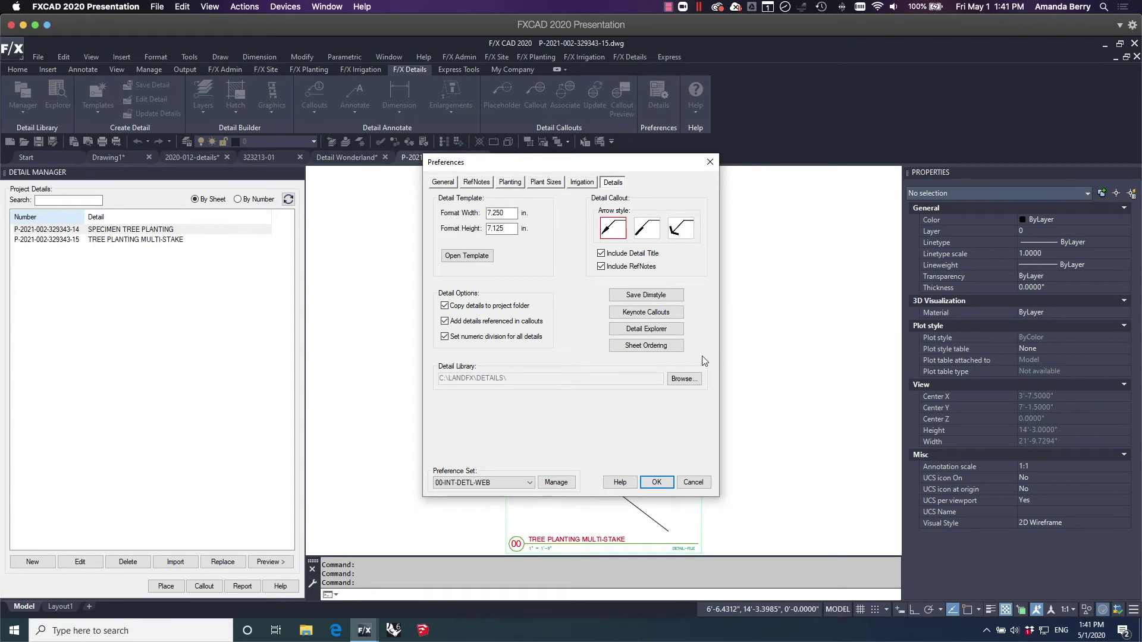
pyautogui.click(674, 345)
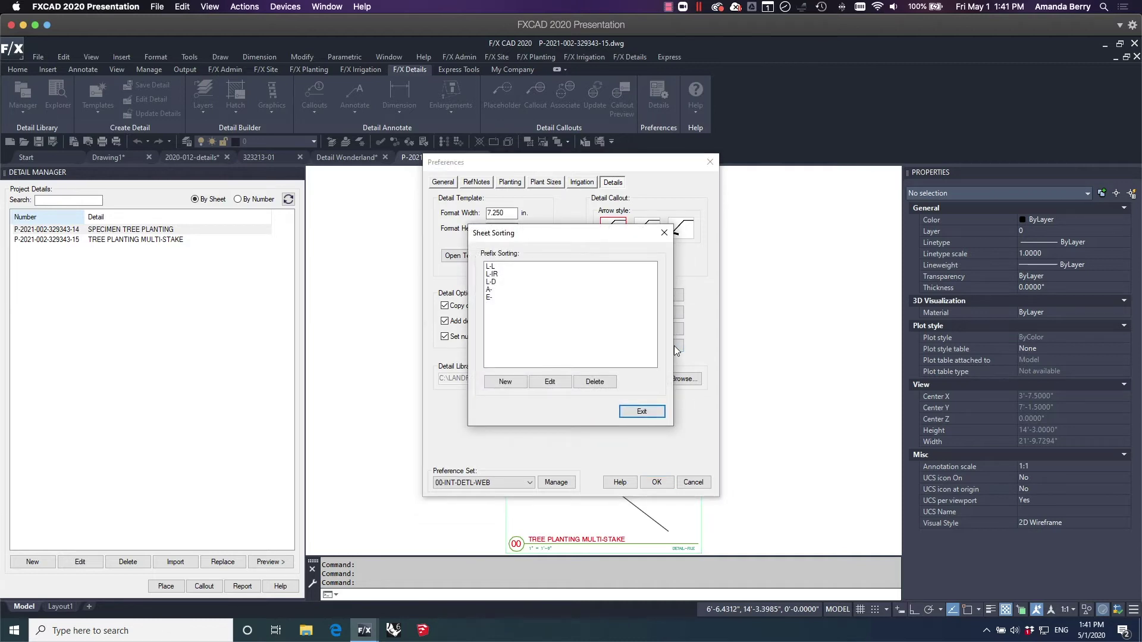
pyautogui.moveTo(633, 237); pyautogui.dragTo(800, 244)
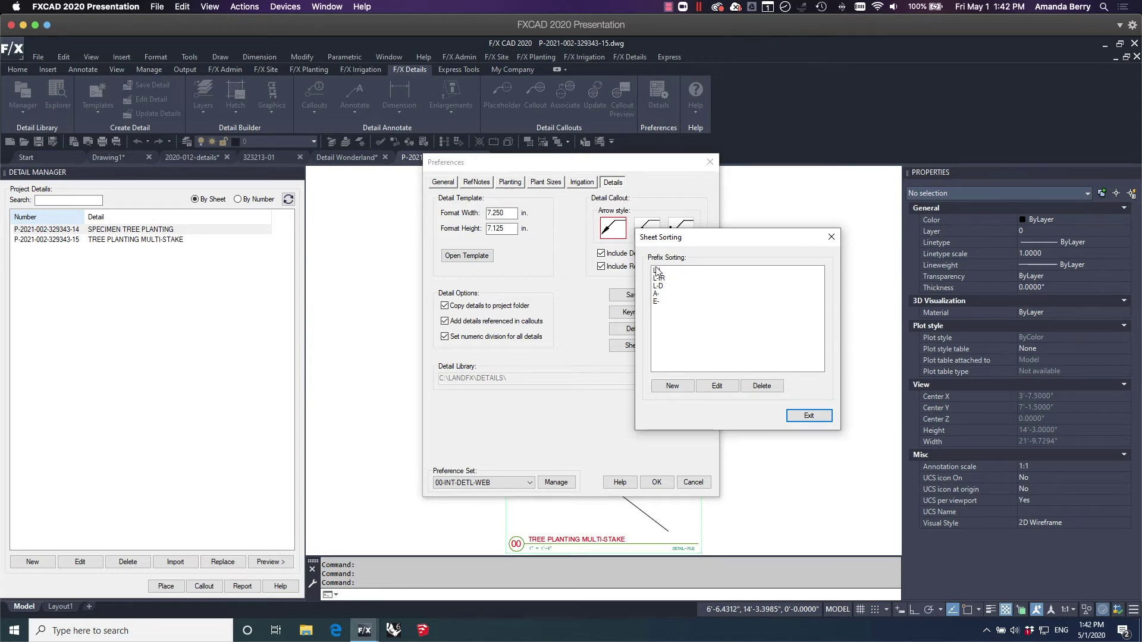
pyautogui.click(808, 415)
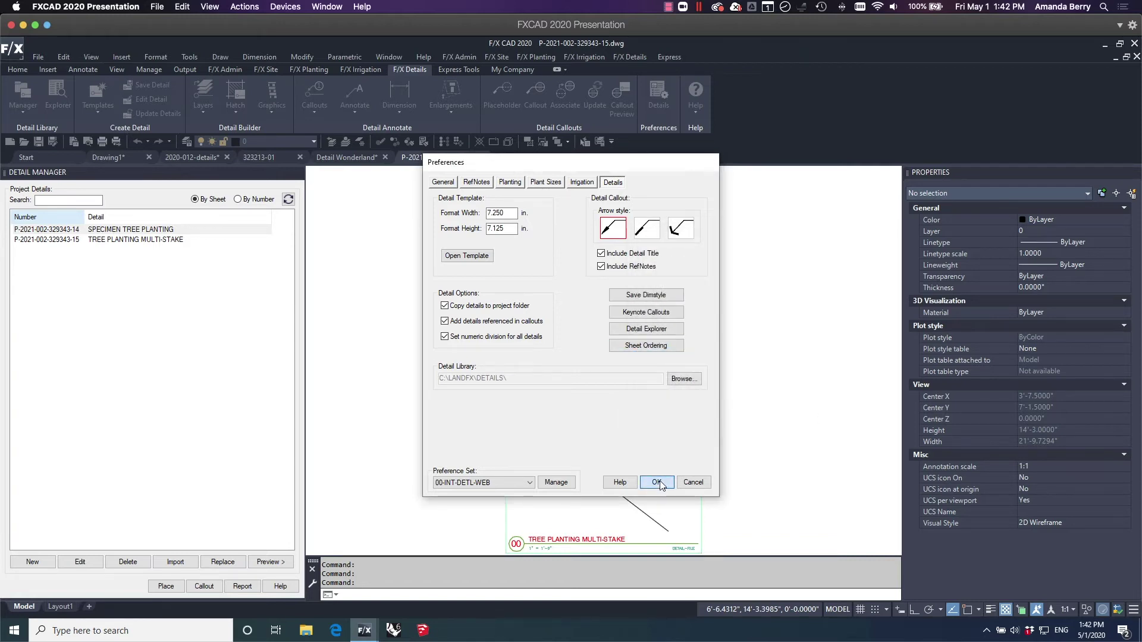
pyautogui.click(658, 483)
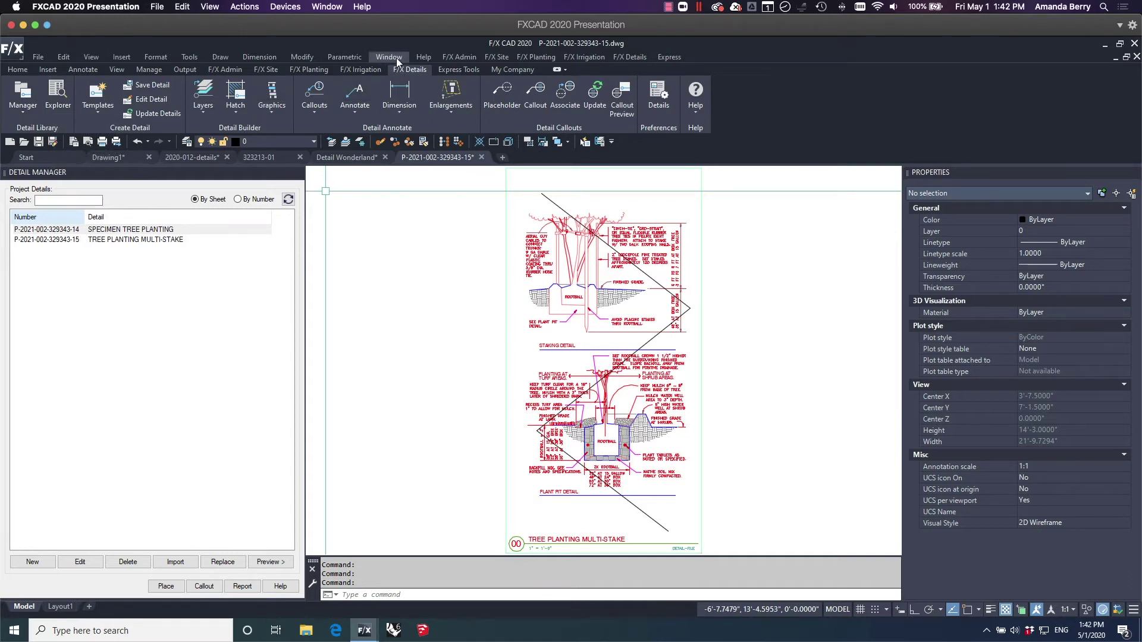
# Check the sheet index of the Detail Wonderland project in the Project Manager.
pyautogui.click(24, 110)
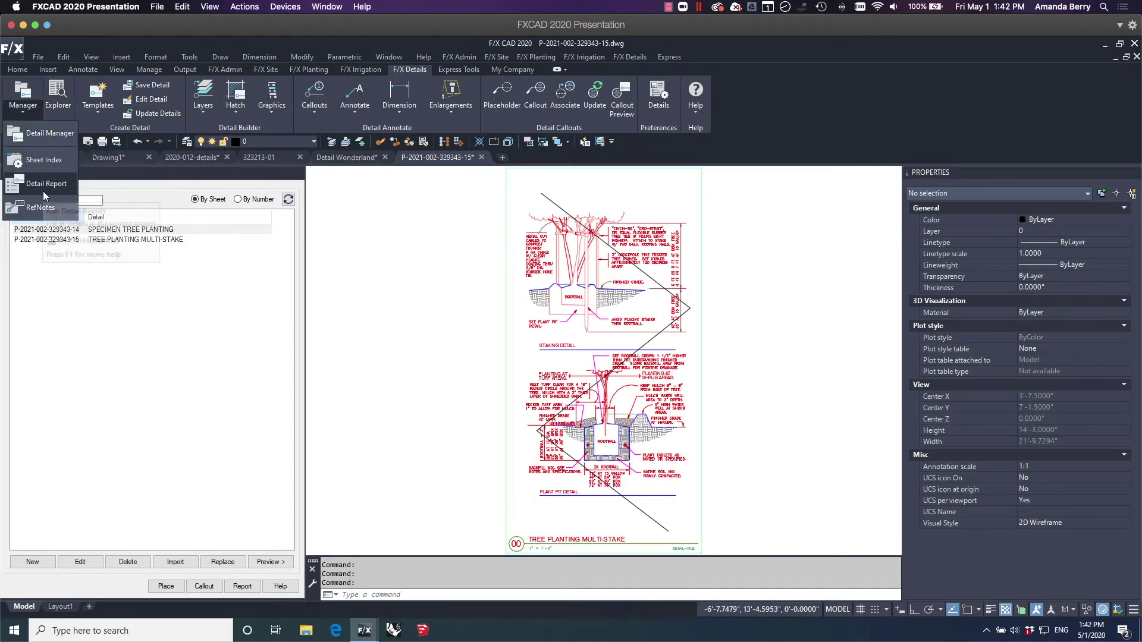
pyautogui.click(47, 159)
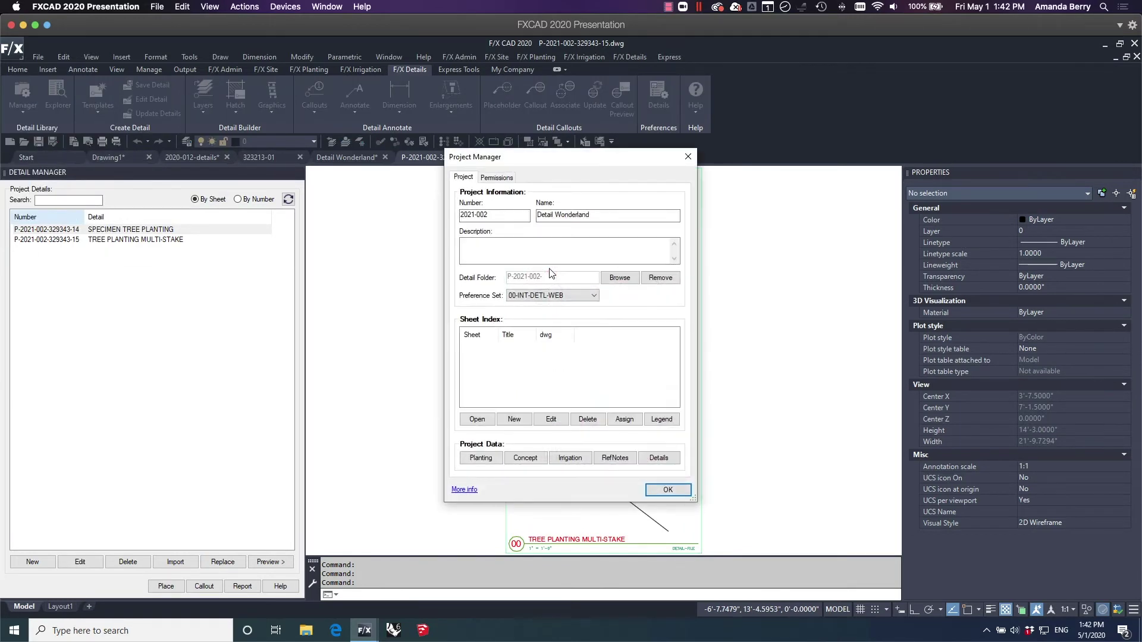
pyautogui.click(688, 157)
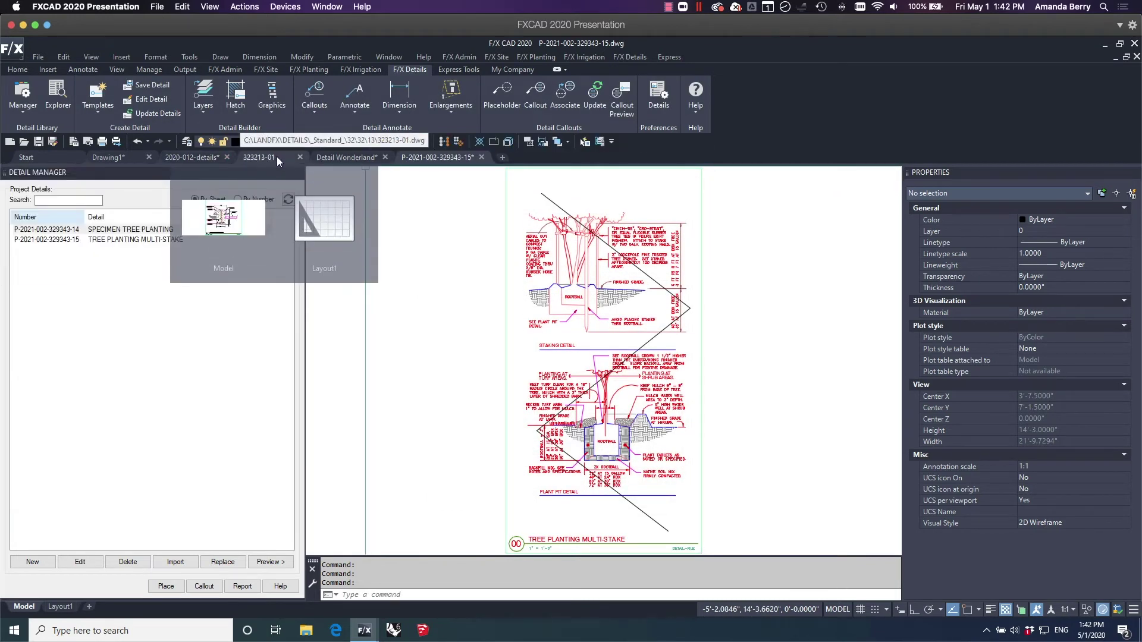
# Switch to the 2020-012-details drawing and review the order of sheets in the Fortune Falls Plaza project's sheet index.
pyautogui.click(200, 156)
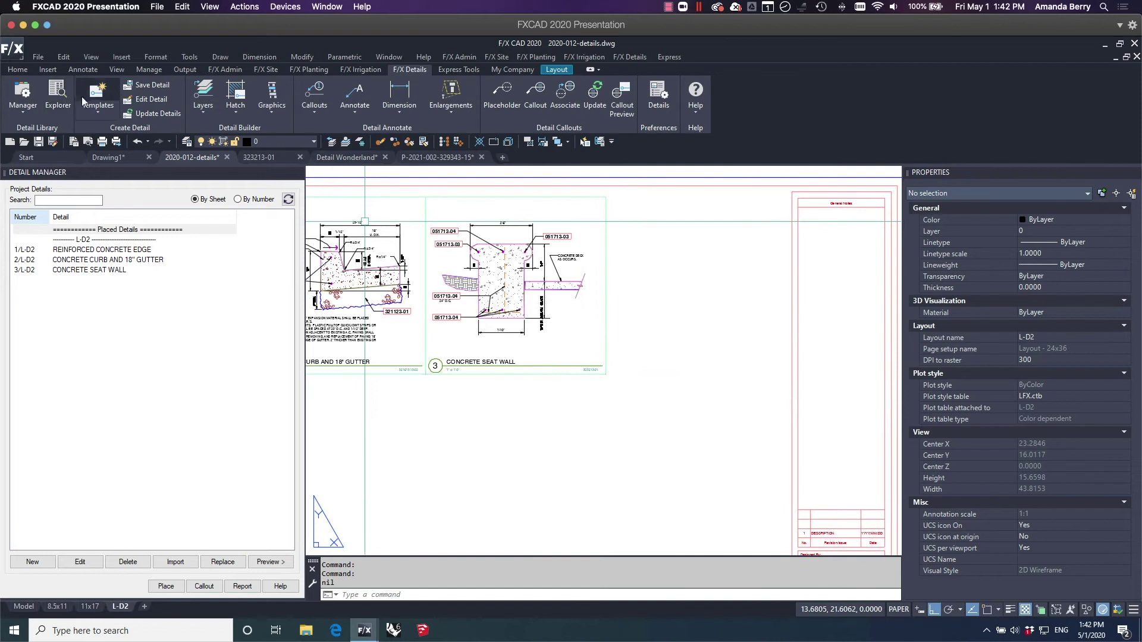
pyautogui.click(23, 95)
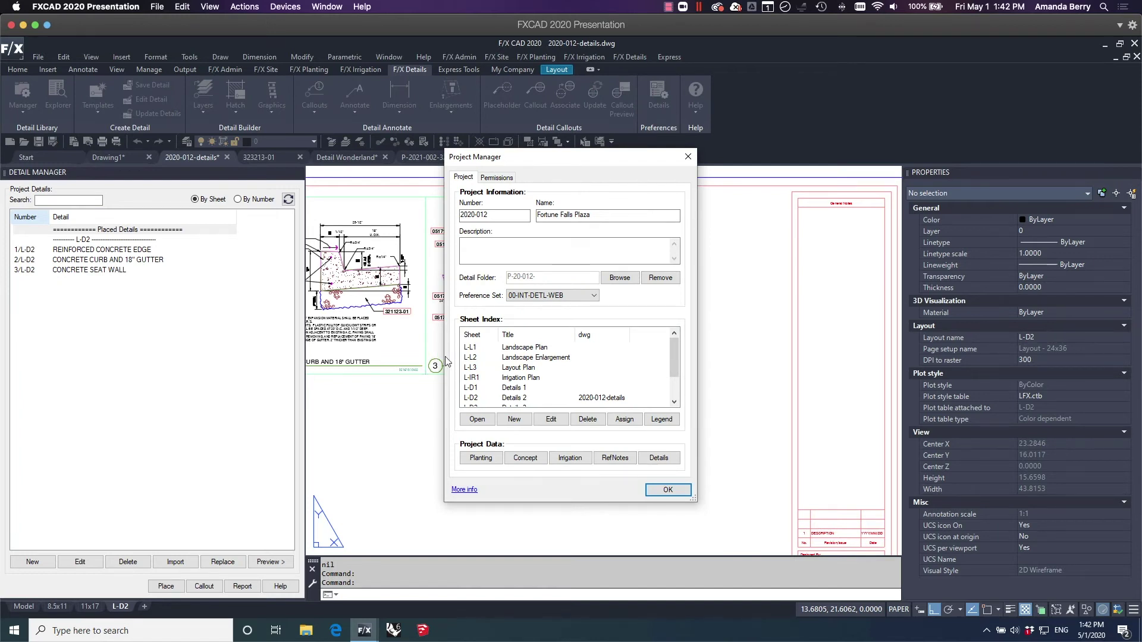
pyautogui.moveTo(673, 359); pyautogui.dragTo(676, 381)
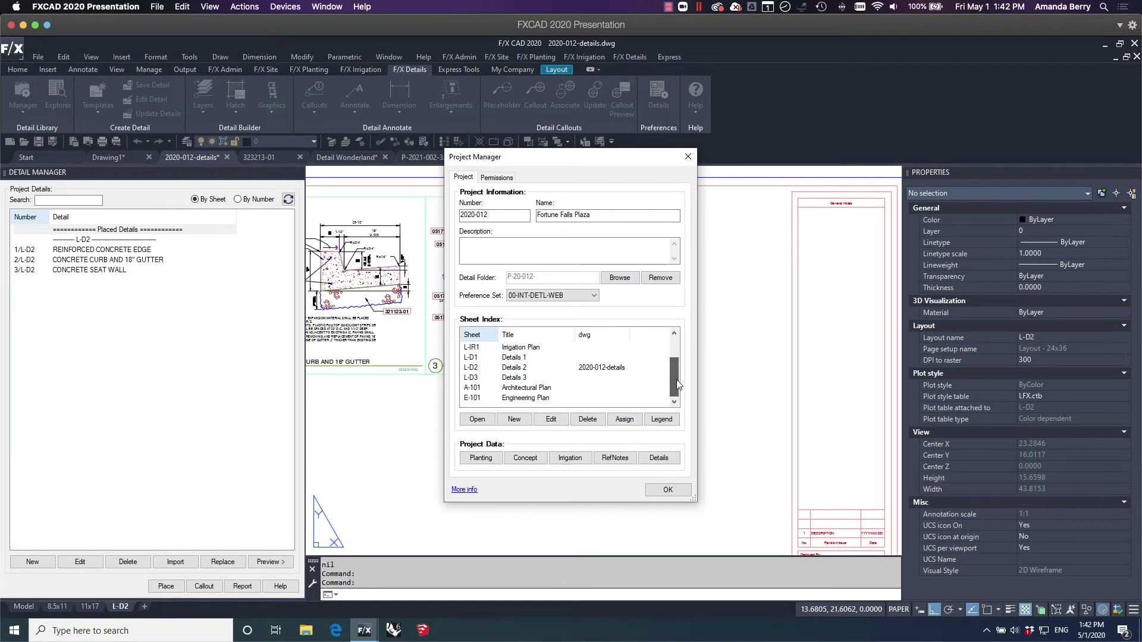
pyautogui.moveTo(677, 384); pyautogui.dragTo(677, 385)
pyautogui.moveTo(676, 374); pyautogui.dragTo(675, 345)
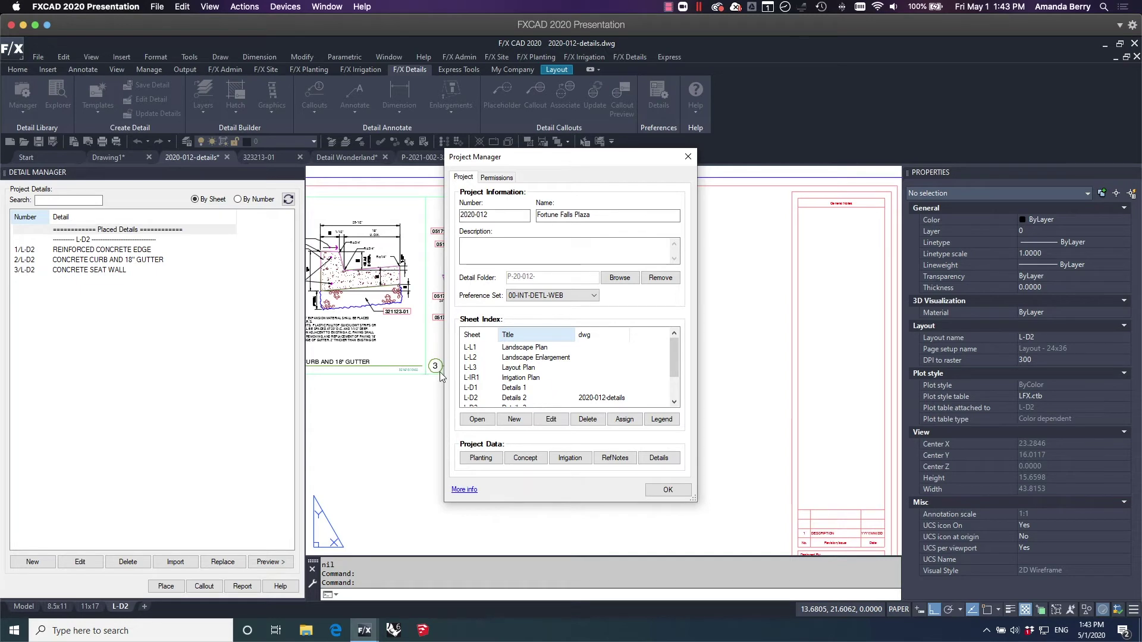
pyautogui.click(668, 490)
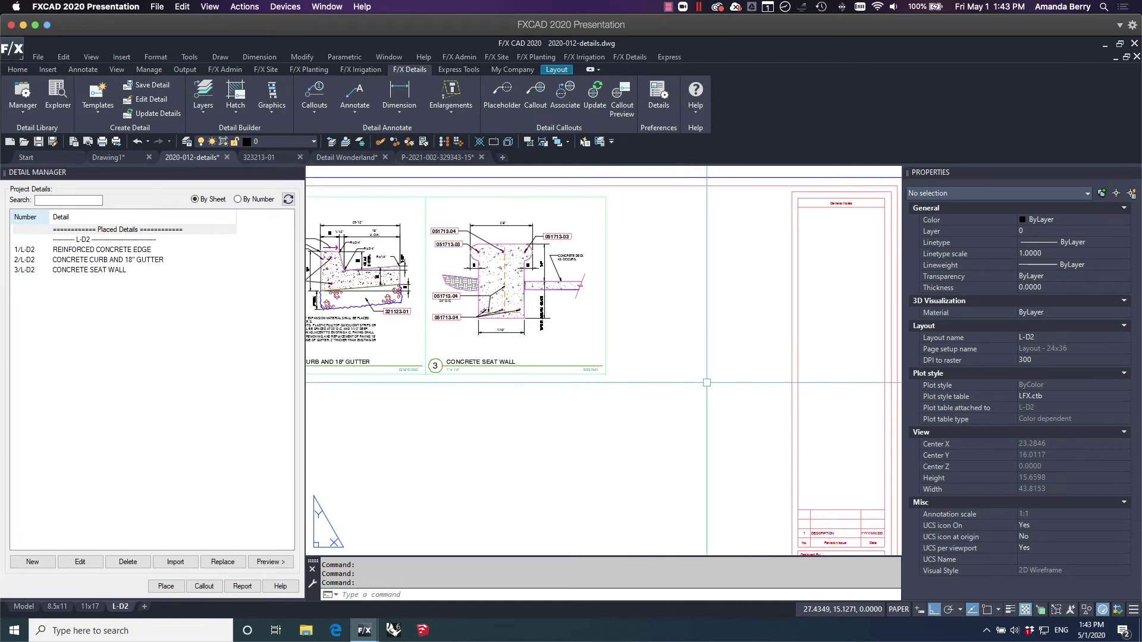
# Open the Detail Explorer and browse the subcategories of Exterior Improvements (32).
pyautogui.click(62, 92)
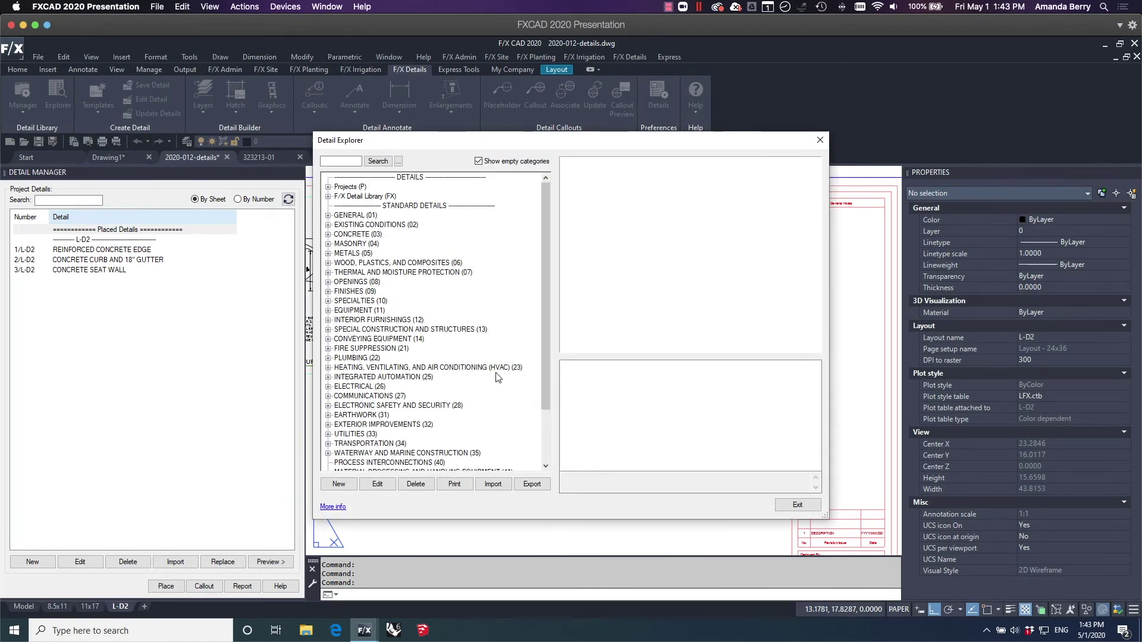
pyautogui.moveTo(548, 224)
pyautogui.mouseDown()
pyautogui.moveTo(548, 309)
pyautogui.moveTo(548, 212)
pyautogui.mouseUp()
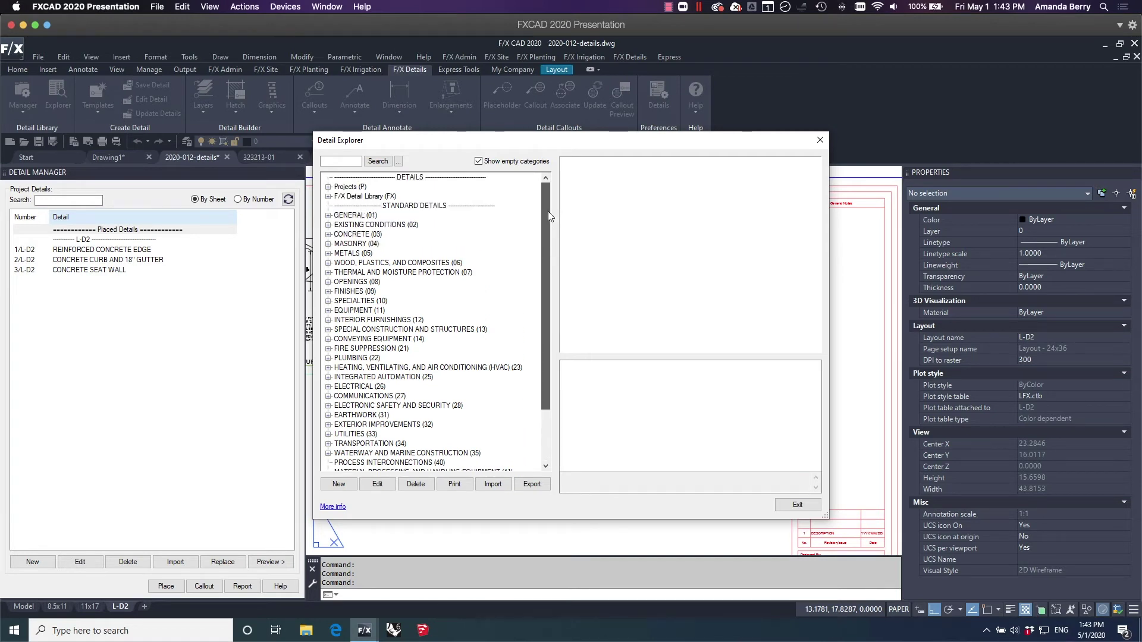
pyautogui.click(328, 425)
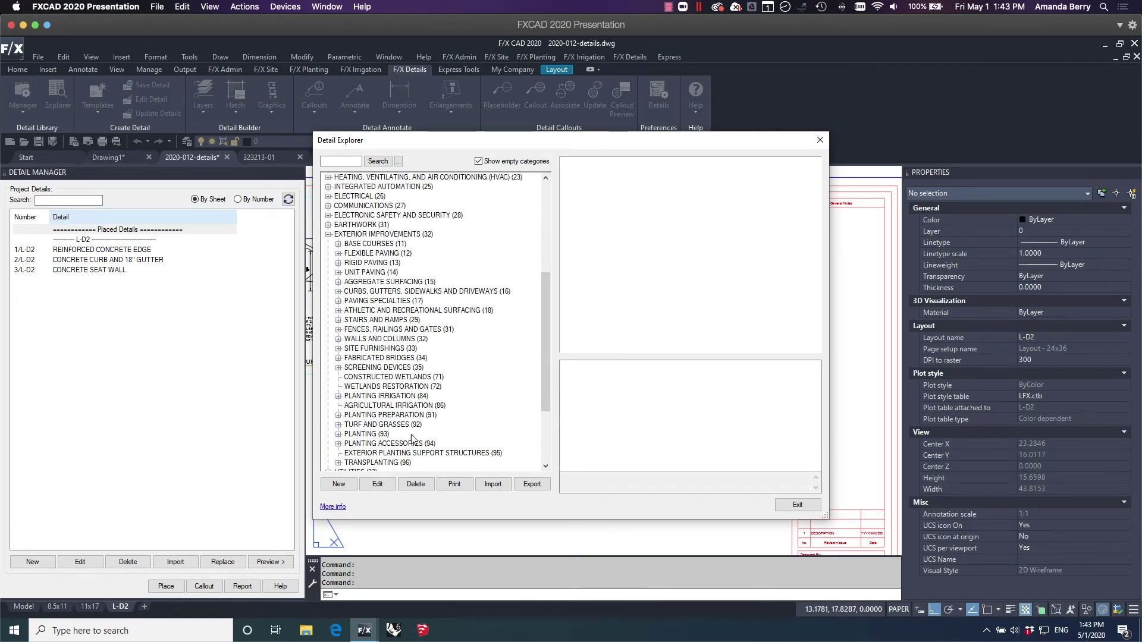
pyautogui.moveTo(539, 341); pyautogui.dragTo(563, 242)
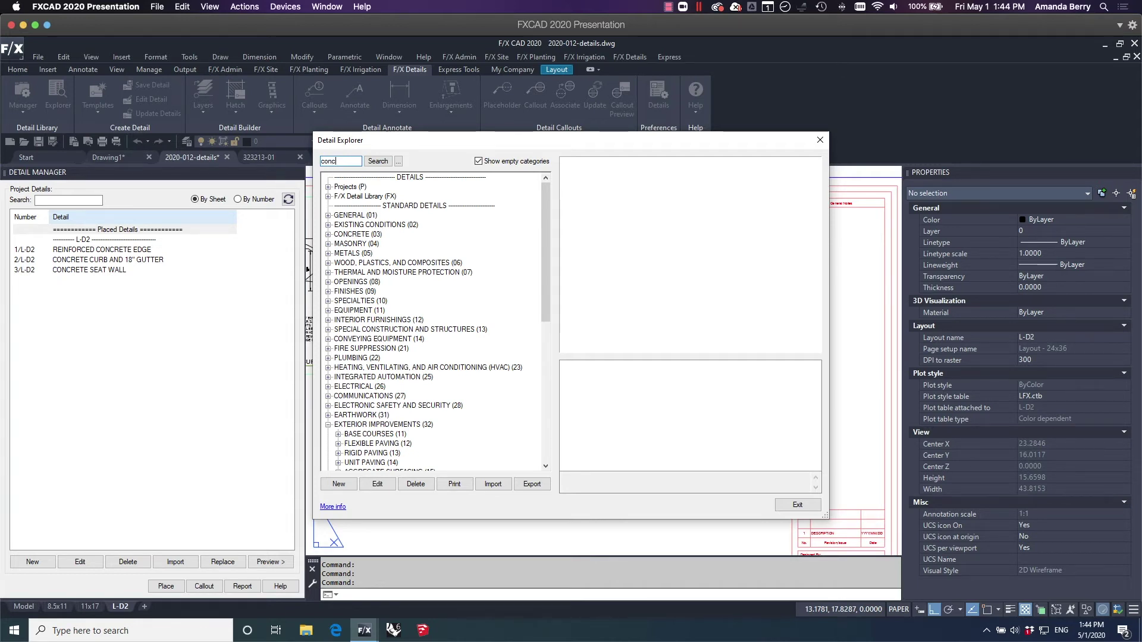
# Search the Detail Explorer for "concrete" and expand Concrete Unit Masonry (22) and Exterior Waterfalls (43) in the results.
pyautogui.write('ete')
pyautogui.press('Return')
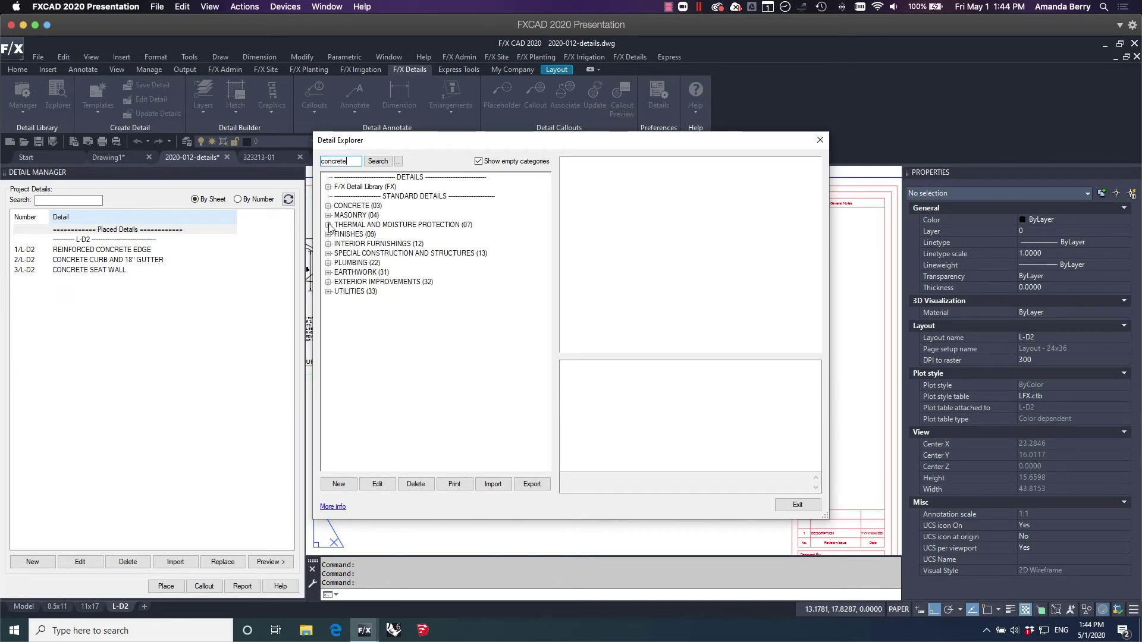
pyautogui.click(328, 216)
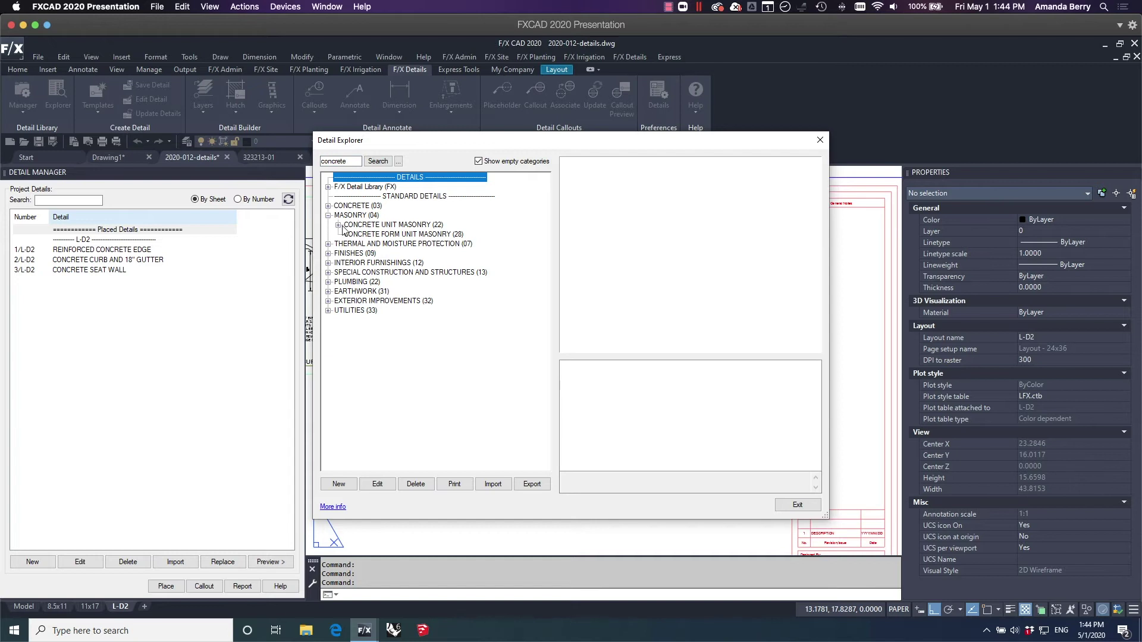
pyautogui.click(338, 225)
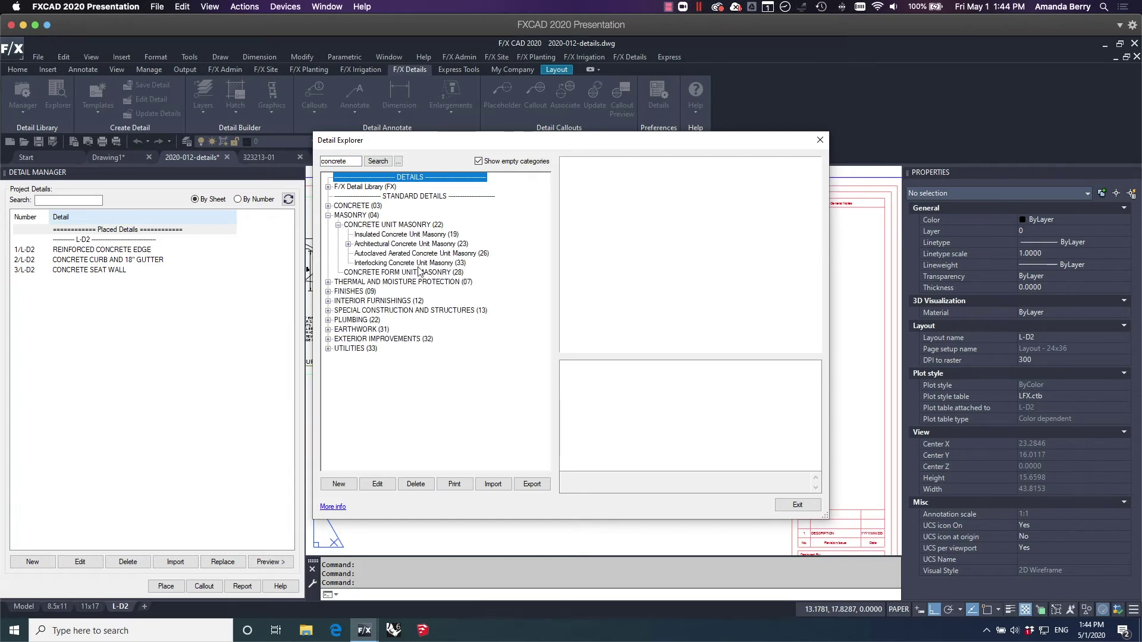
pyautogui.click(328, 310)
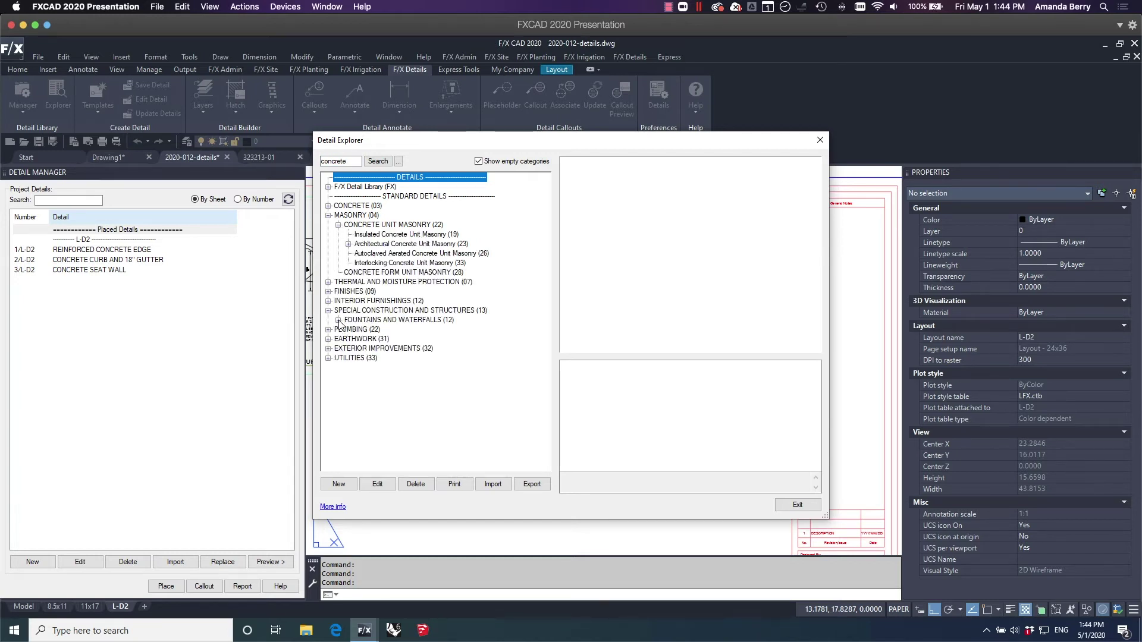
pyautogui.click(338, 320)
pyautogui.click(348, 339)
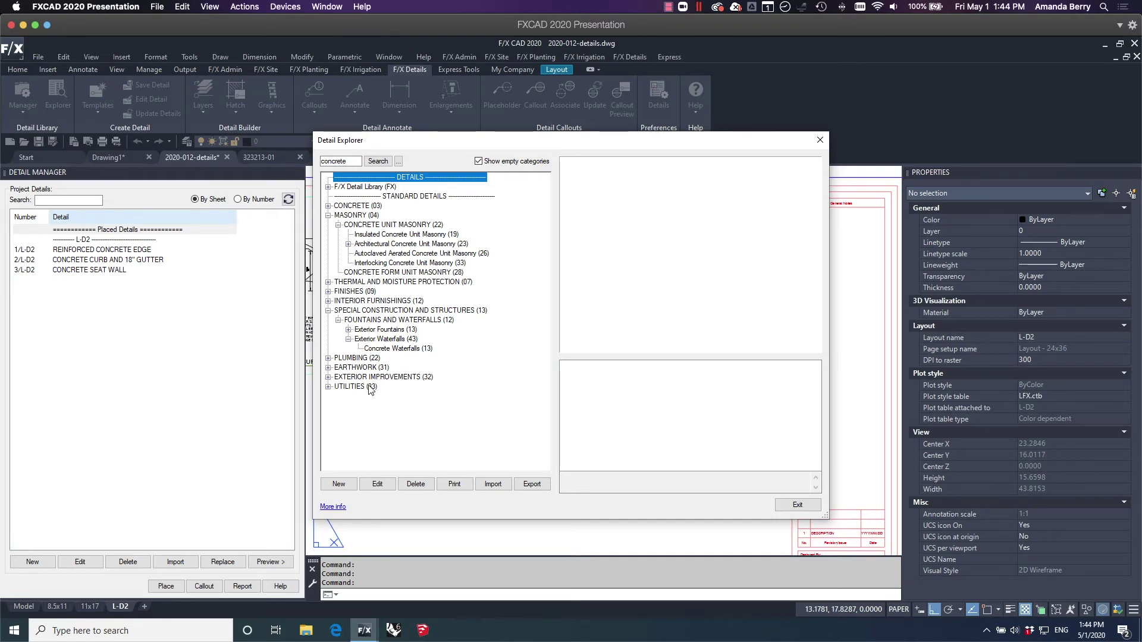
# Include detail titles in the search options and rerun the "concrete" search.
pyautogui.click(399, 160)
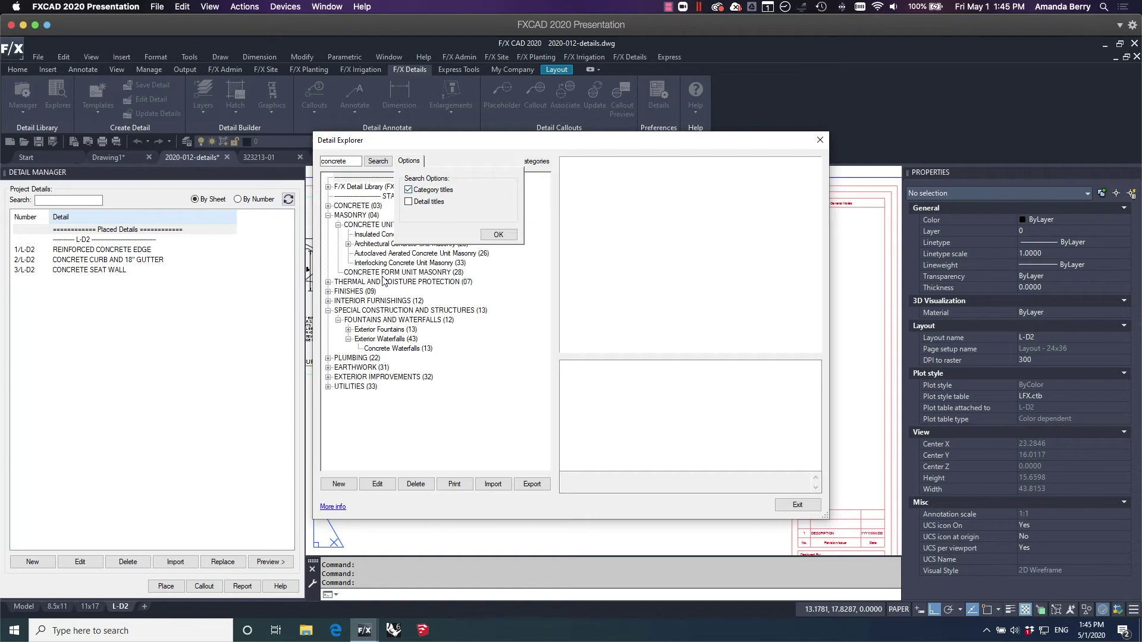
pyautogui.click(409, 201)
pyautogui.click(498, 235)
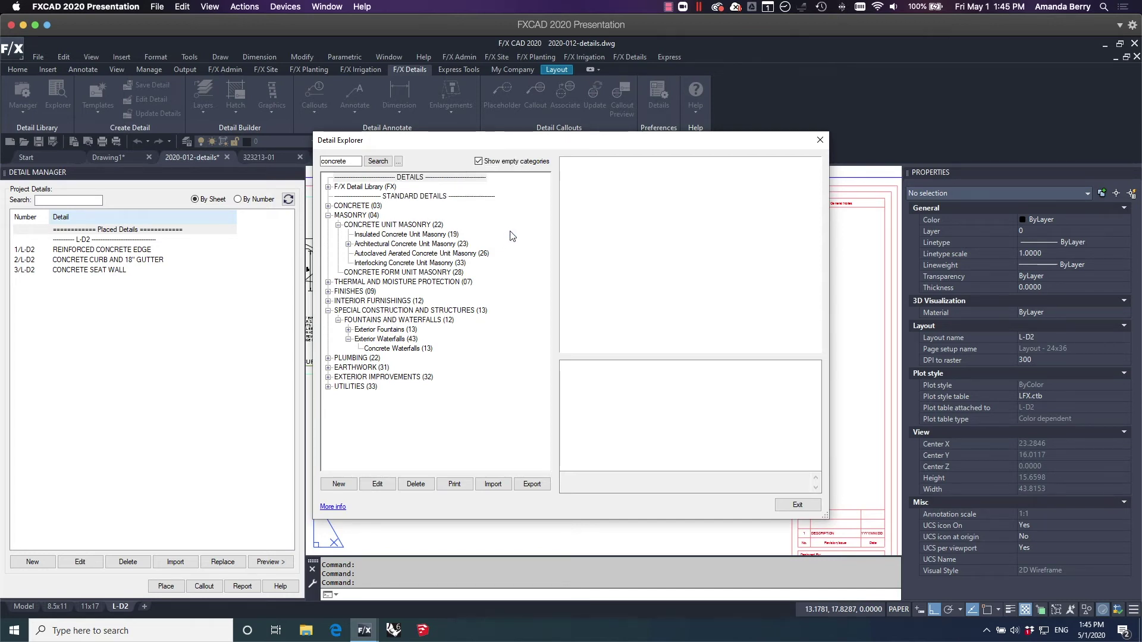
pyautogui.click(378, 161)
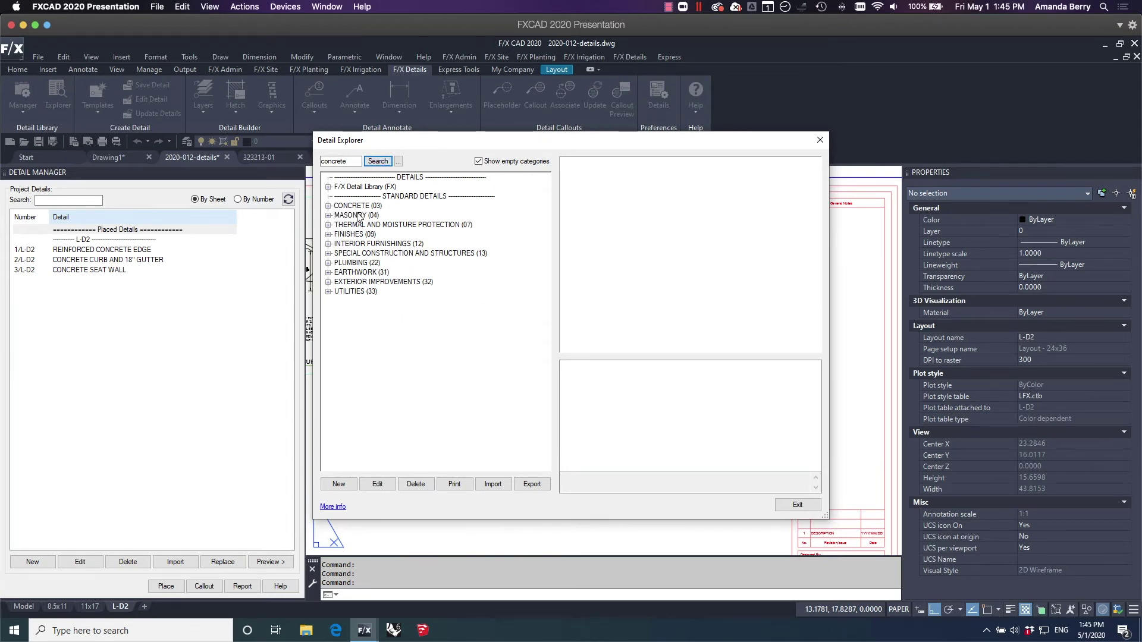
# Search for "spot" and preview the X Marks the Spot detail under Utilities (33), Stormwater Conveyance (42), Stormwater Culverts (13).
pyautogui.doubleClick(340, 162)
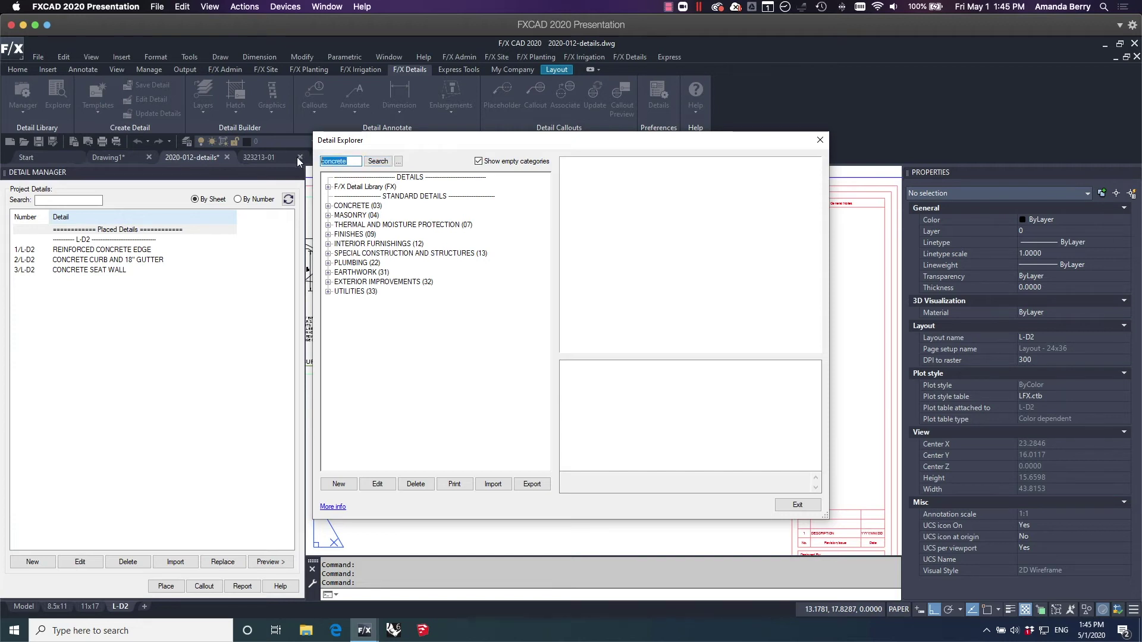
pyautogui.write('spot')
pyautogui.click(378, 161)
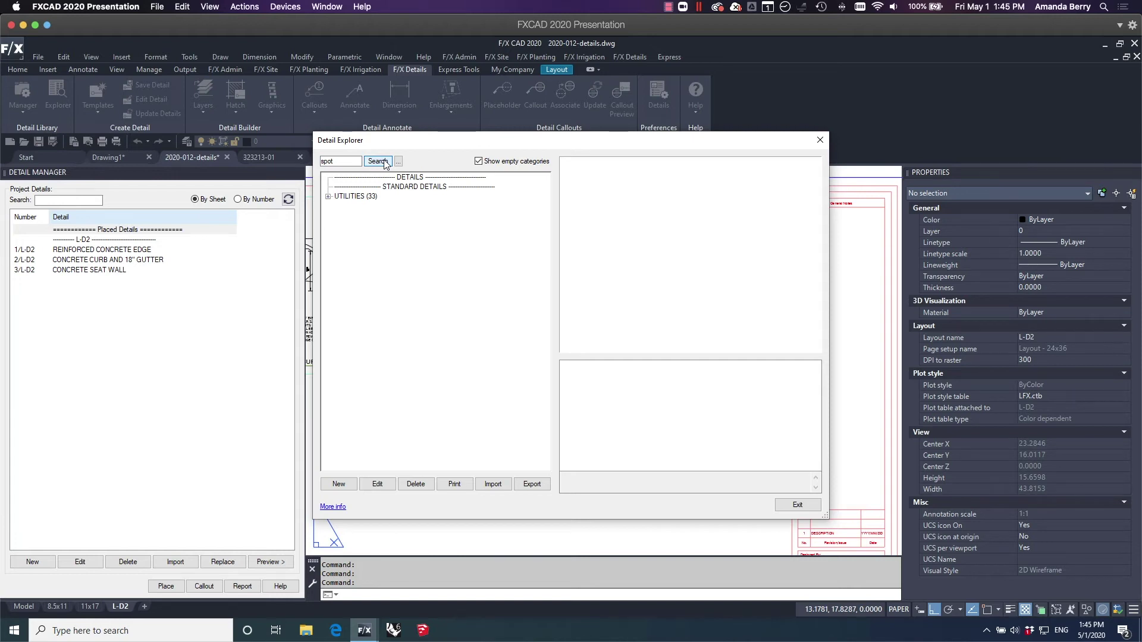
pyautogui.click(328, 197)
pyautogui.click(338, 205)
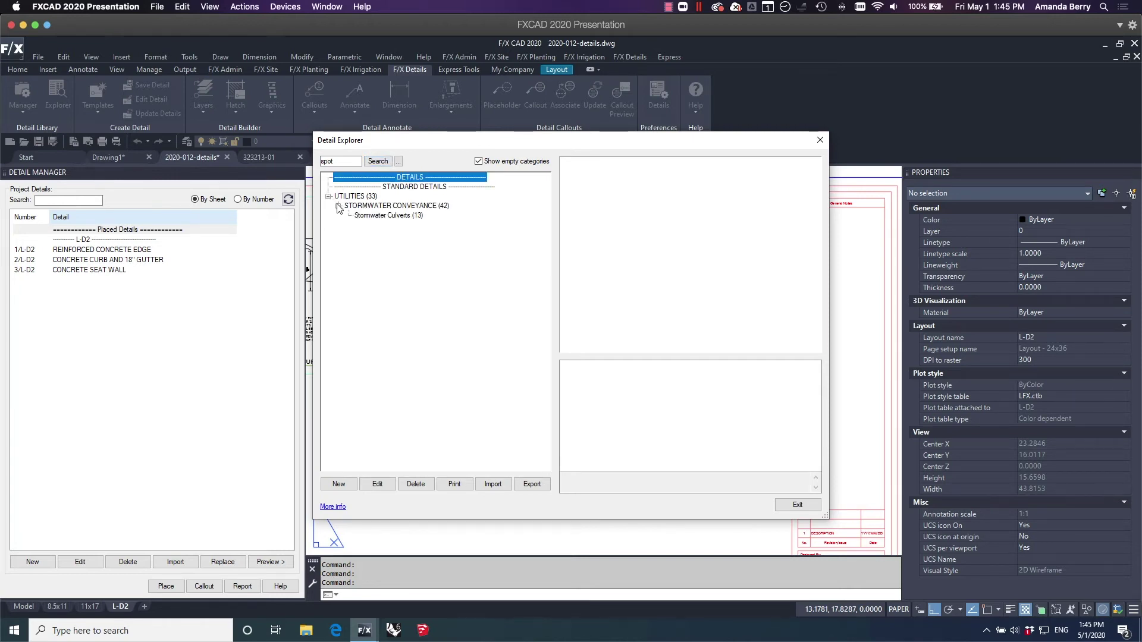
pyautogui.click(389, 216)
pyautogui.click(646, 367)
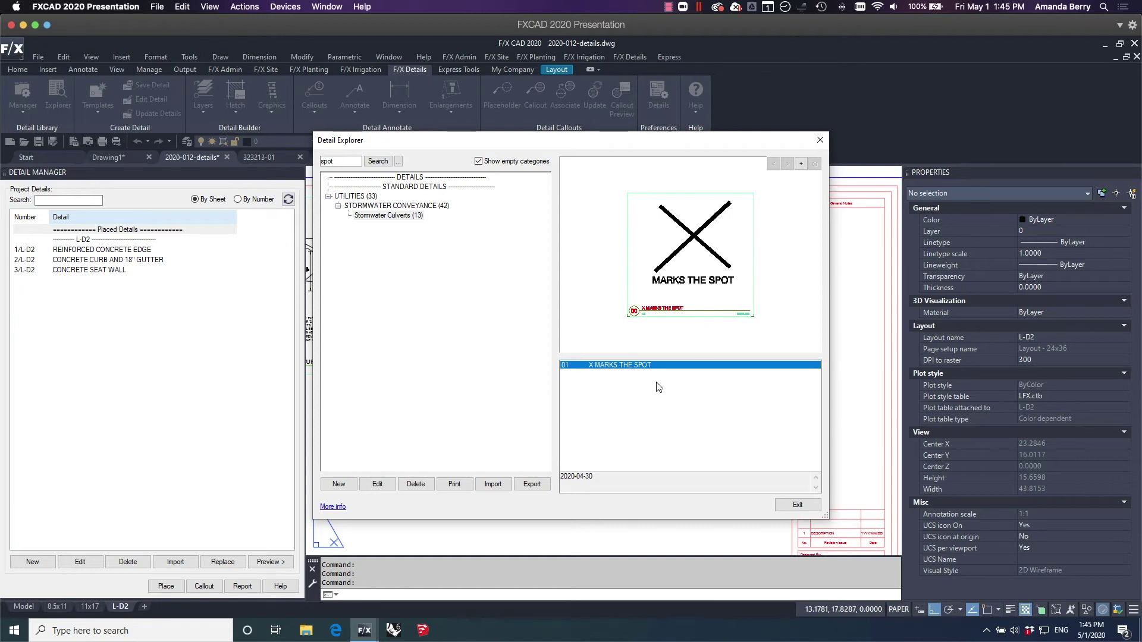
# Clear the search text, preview X Marks the Spot within the full category list, and close the Detail Explorer.
pyautogui.moveTo(334, 161); pyautogui.dragTo(304, 158)
pyautogui.press('BackSpace')
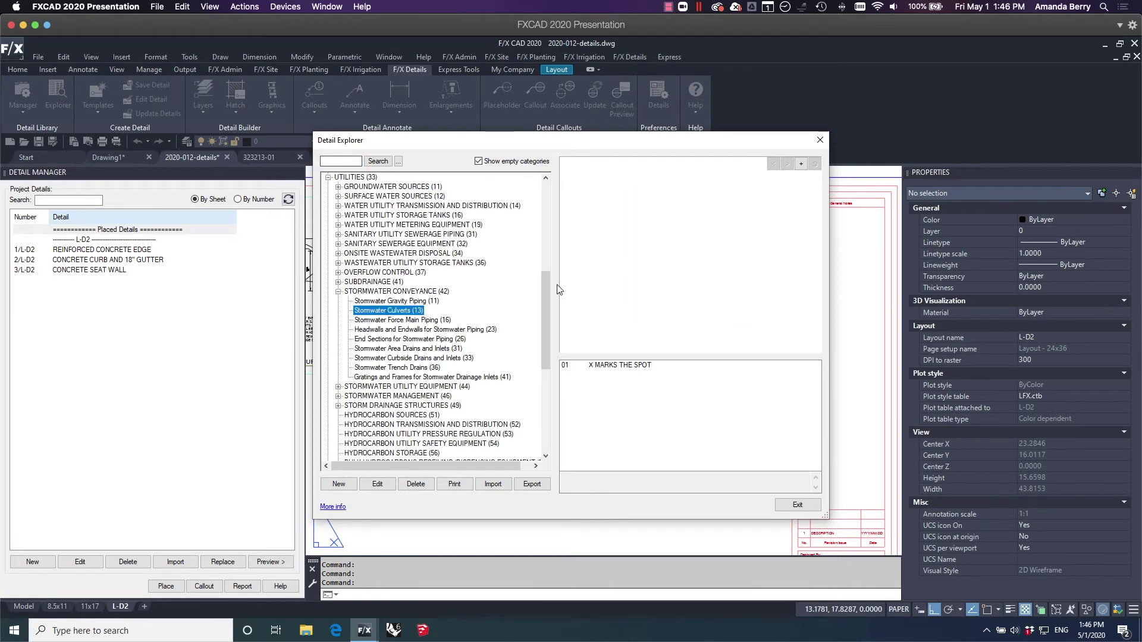
pyautogui.moveTo(545, 283)
pyautogui.mouseDown()
pyautogui.moveTo(551, 192)
pyautogui.moveTo(530, 398)
pyautogui.moveTo(532, 277)
pyautogui.mouseUp()
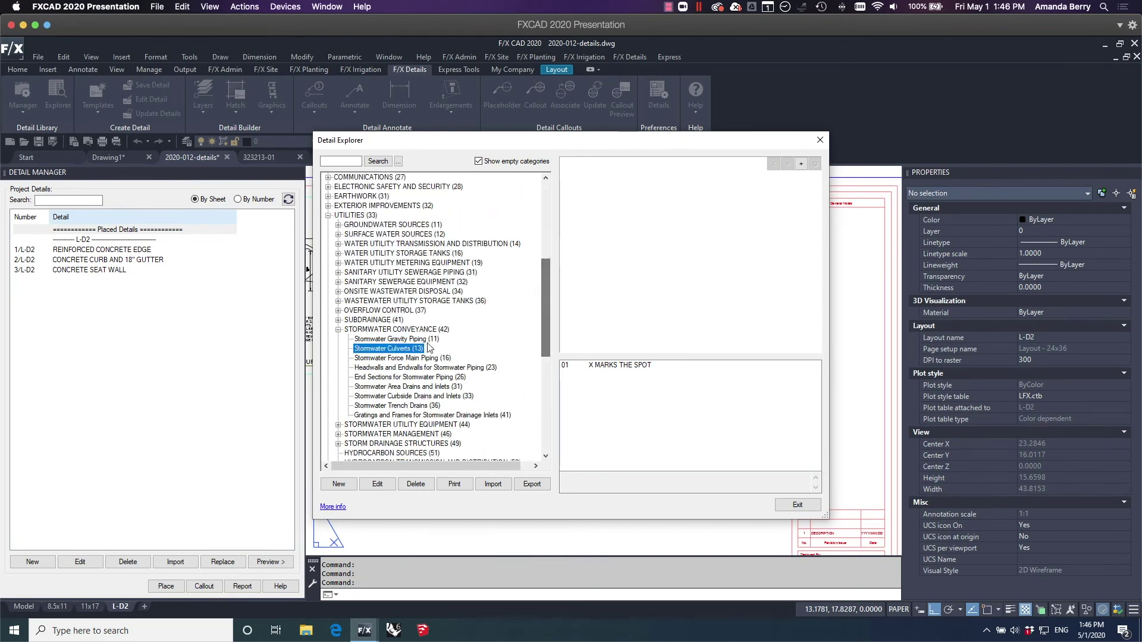
pyautogui.click(620, 368)
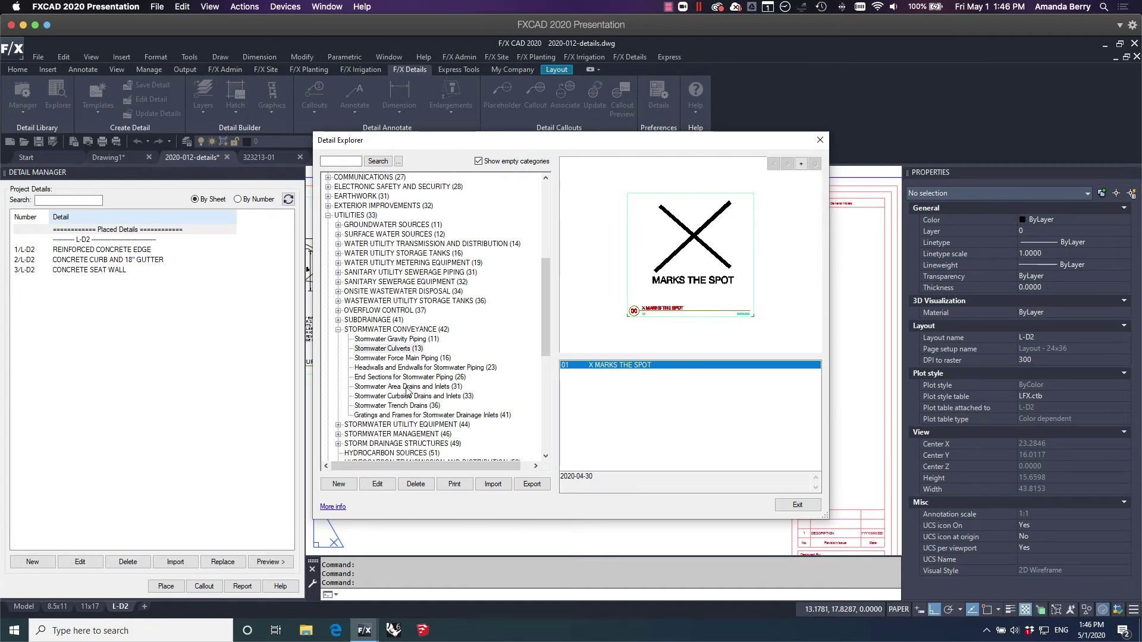
pyautogui.click(798, 506)
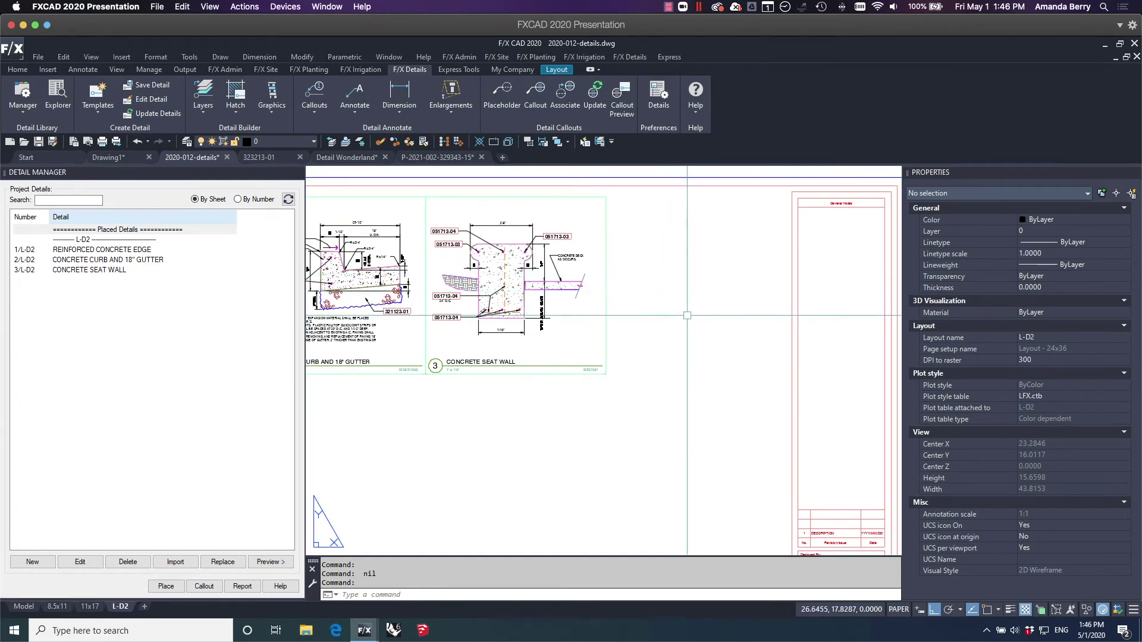
# Examine the keynote callouts on the three placed concrete details on sheet L-D2 and the available callout types.
pyautogui.moveTo(631, 351); pyautogui.dragTo(898, 357, button='middle')
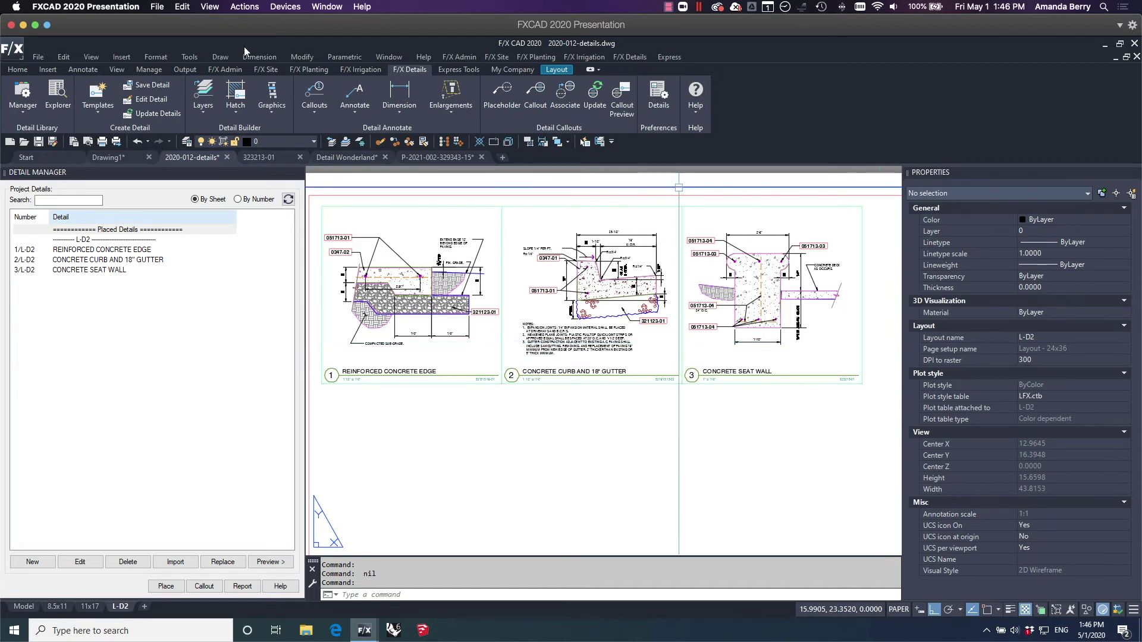
pyautogui.click(316, 108)
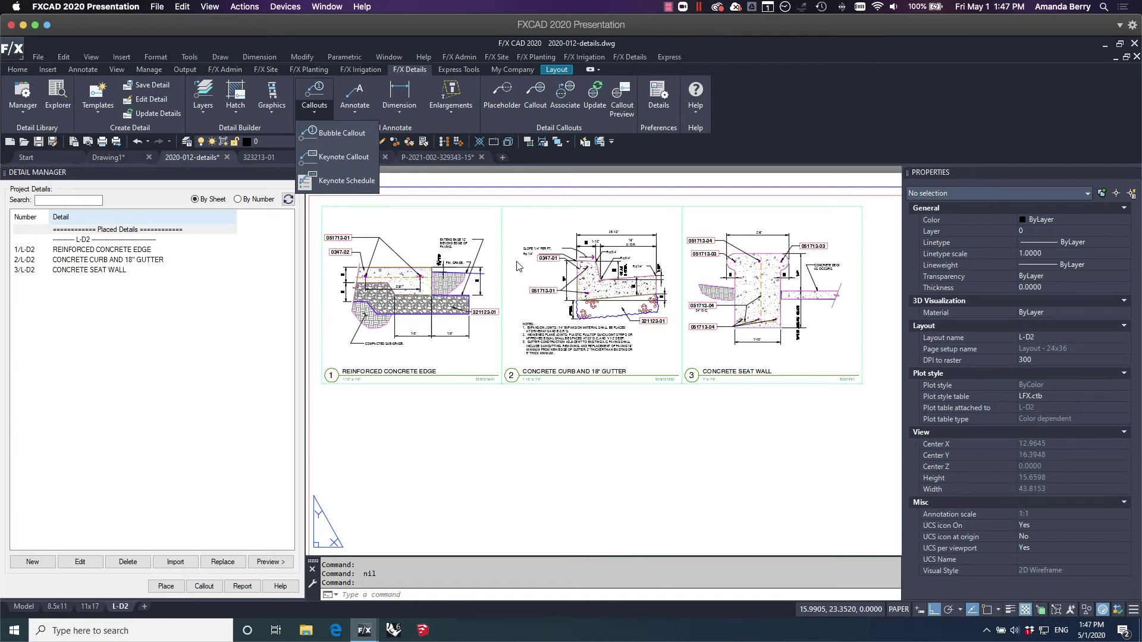
pyautogui.click(542, 284)
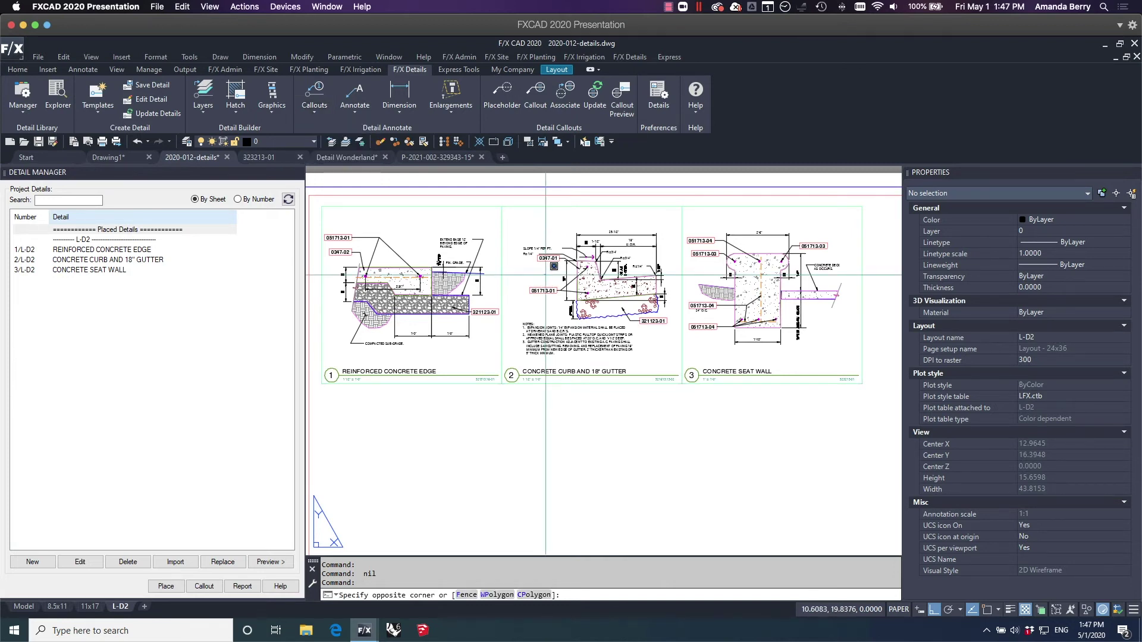
pyautogui.scroll(2, 560, 291)
pyautogui.scroll(-2, 655, 294)
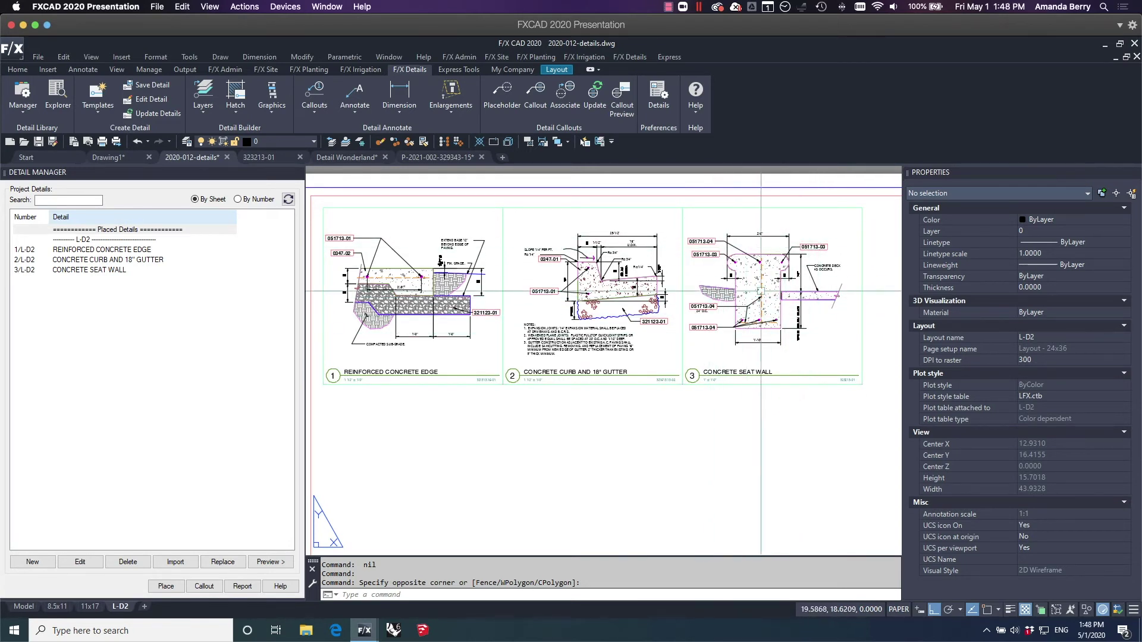
# Switch to the 323213-01 concrete seat wall drawing, close the Detail Manager and open the Keynote Manager.
pyautogui.click(278, 157)
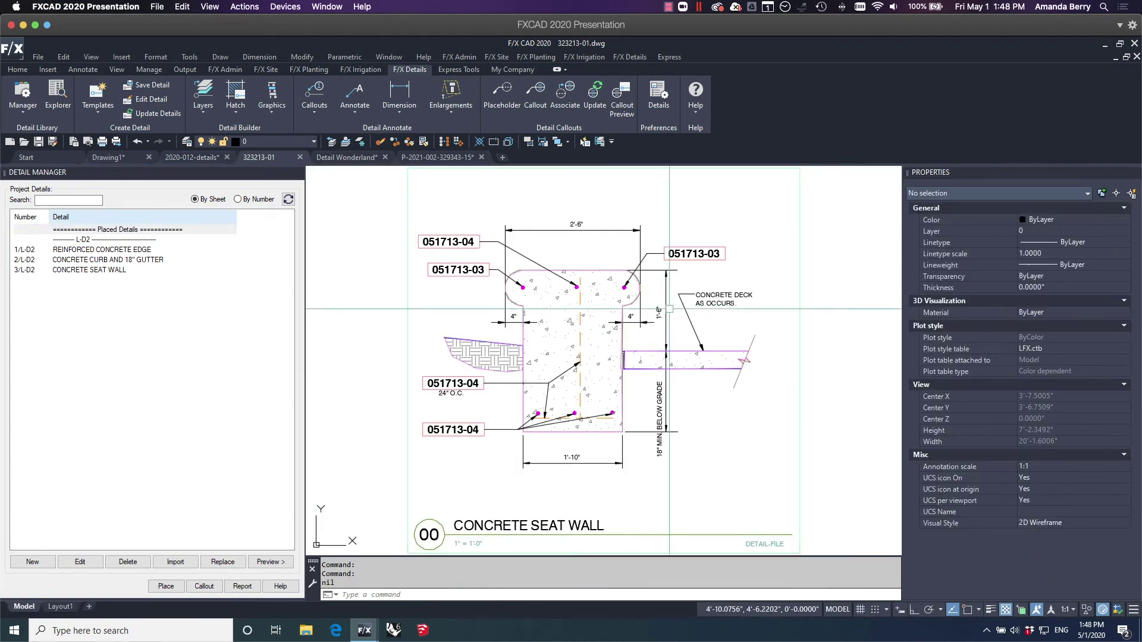
pyautogui.moveTo(710, 272); pyautogui.dragTo(708, 266, button='middle')
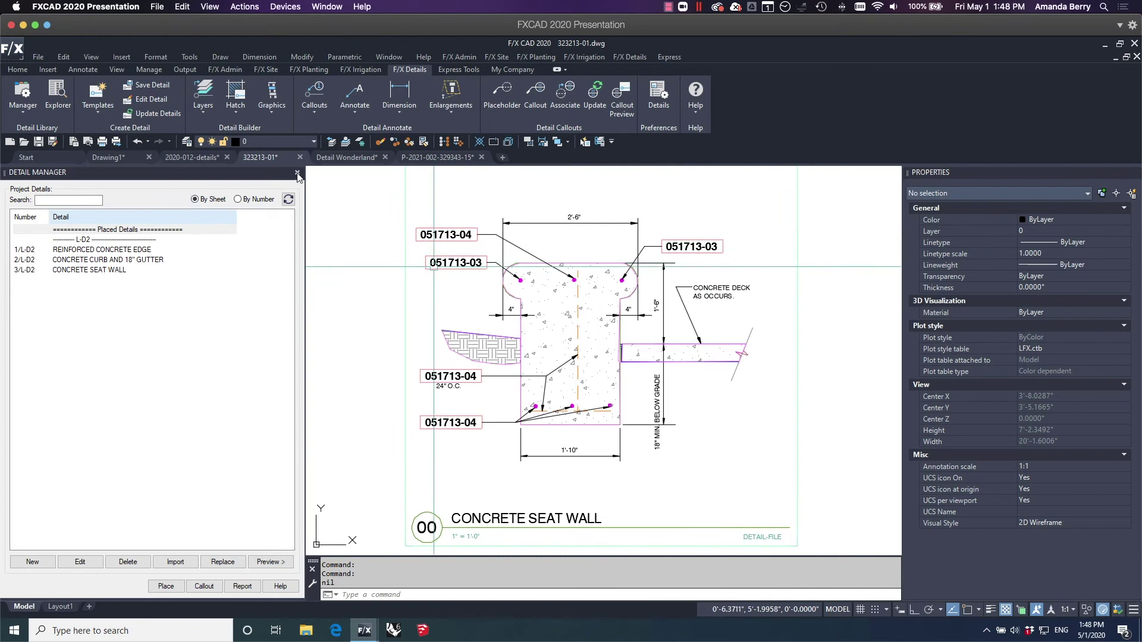
pyautogui.click(297, 174)
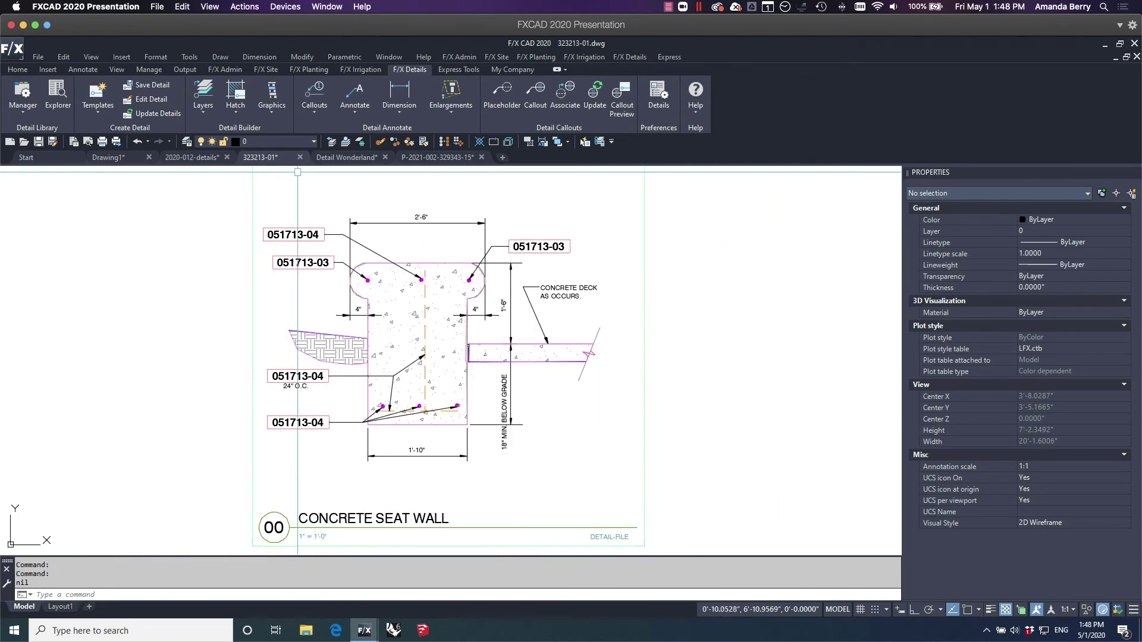
pyautogui.click(311, 106)
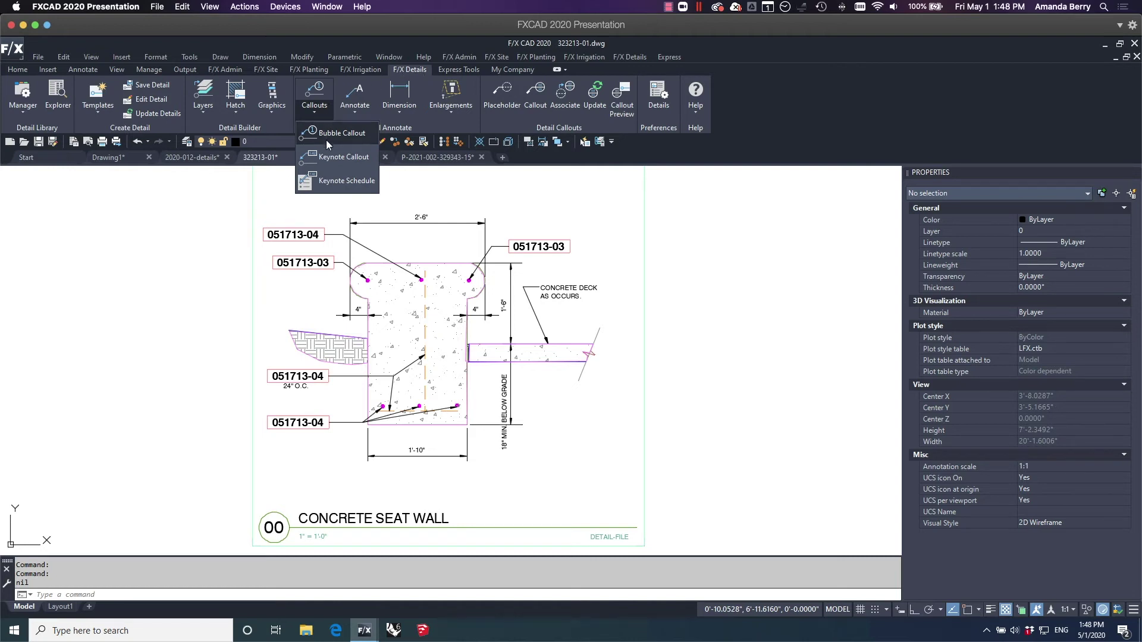
pyautogui.click(333, 157)
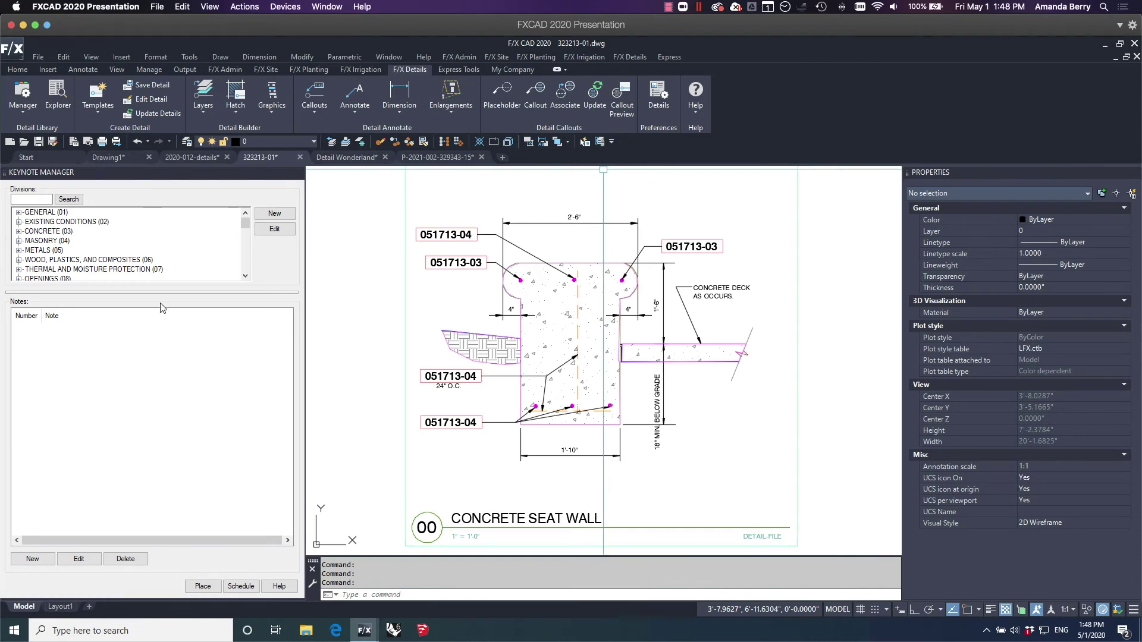
# Enlarge the Divisions list in the Keynote Manager to show more of the keynote categories.
pyautogui.moveTo(184, 292); pyautogui.dragTo(193, 412)
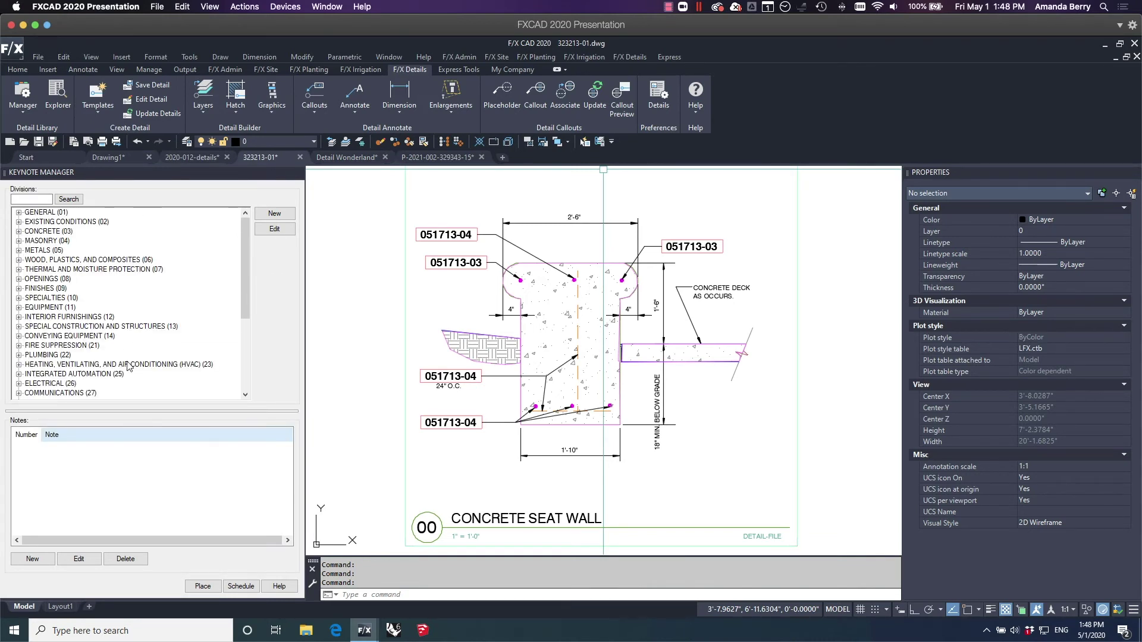
pyautogui.moveTo(169, 410); pyautogui.dragTo(184, 301)
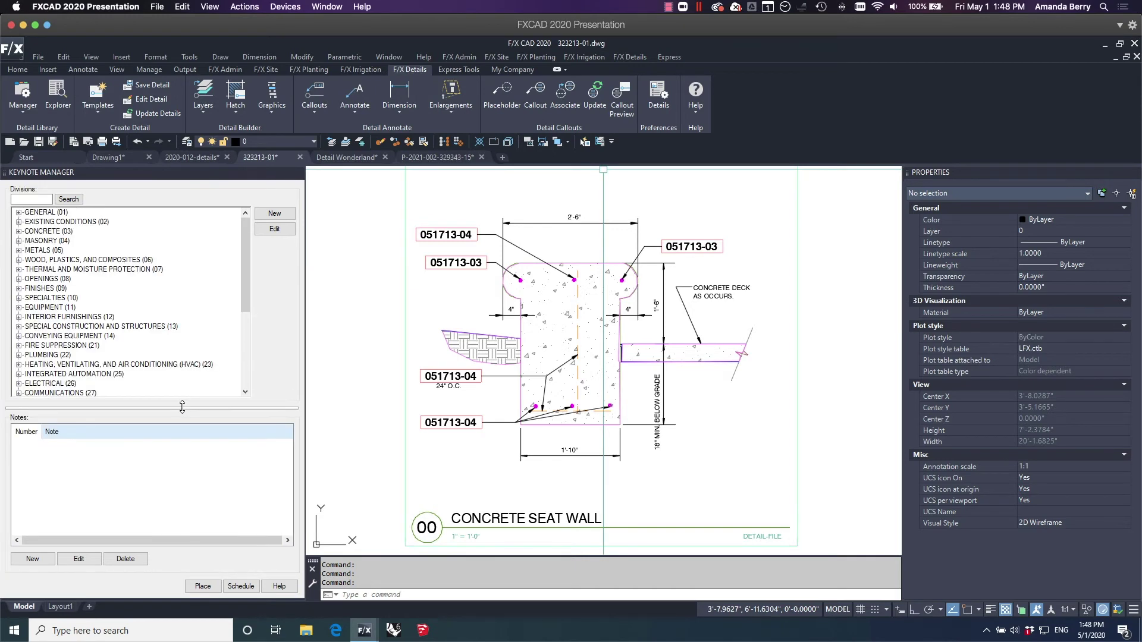
pyautogui.moveTo(181, 315); pyautogui.dragTo(183, 402)
pyautogui.moveTo(244, 227)
pyautogui.mouseDown()
pyautogui.moveTo(251, 331)
pyautogui.moveTo(249, 228)
pyautogui.mouseUp()
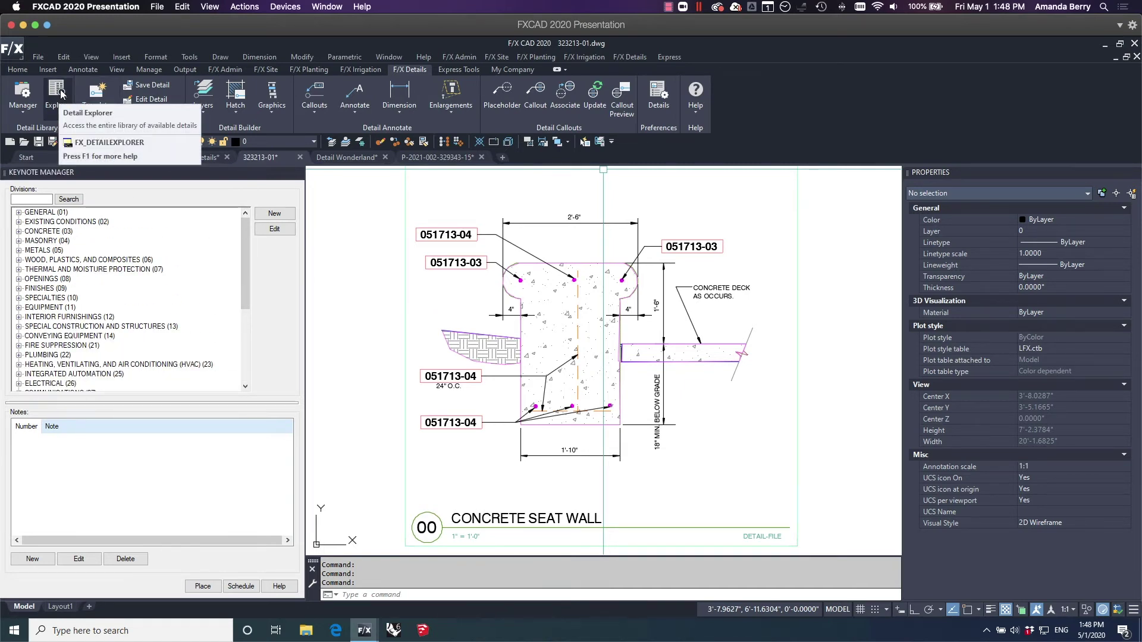
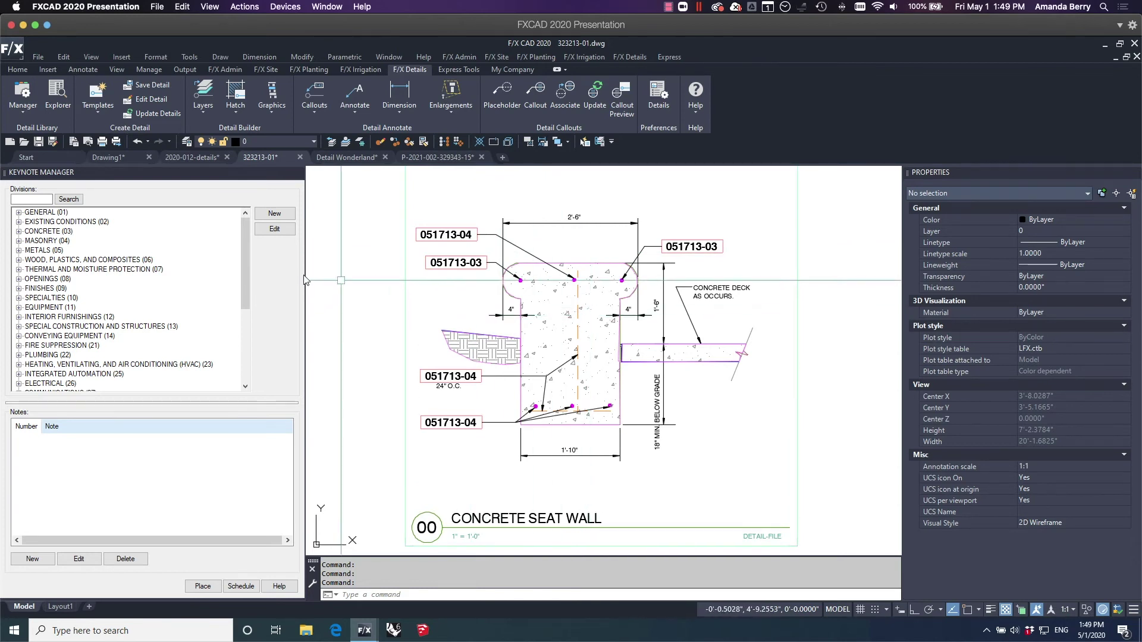
# Review the Rebar (13) keynotes under Structural Rod Assemblies in the Metals (05) division, and collapse the division.
pyautogui.click(19, 250)
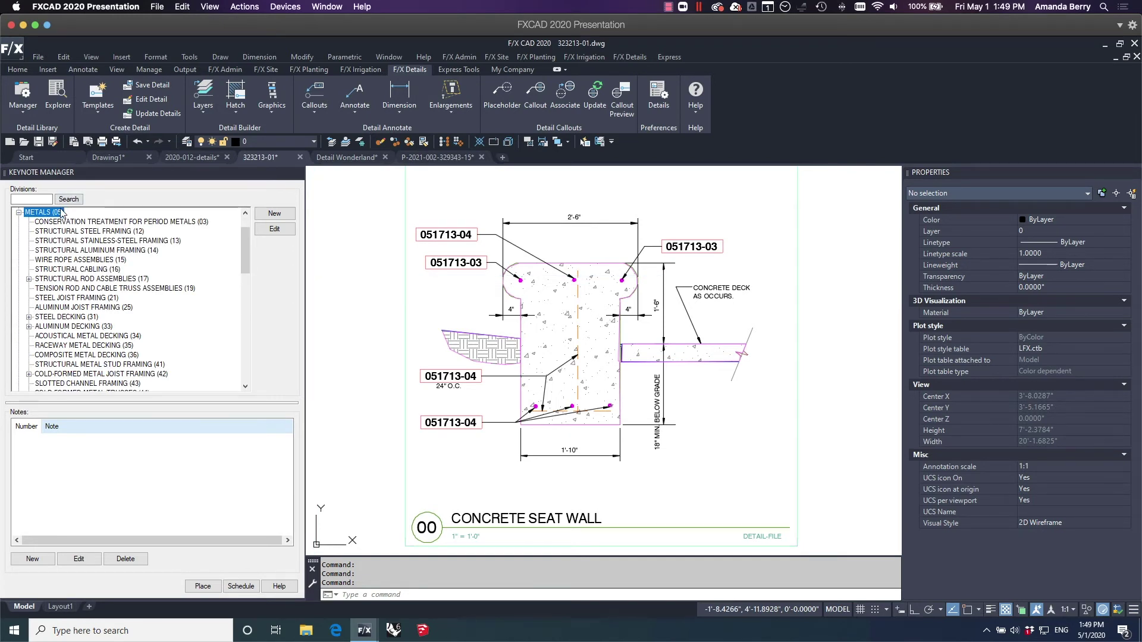
pyautogui.click(72, 281)
pyautogui.click(29, 279)
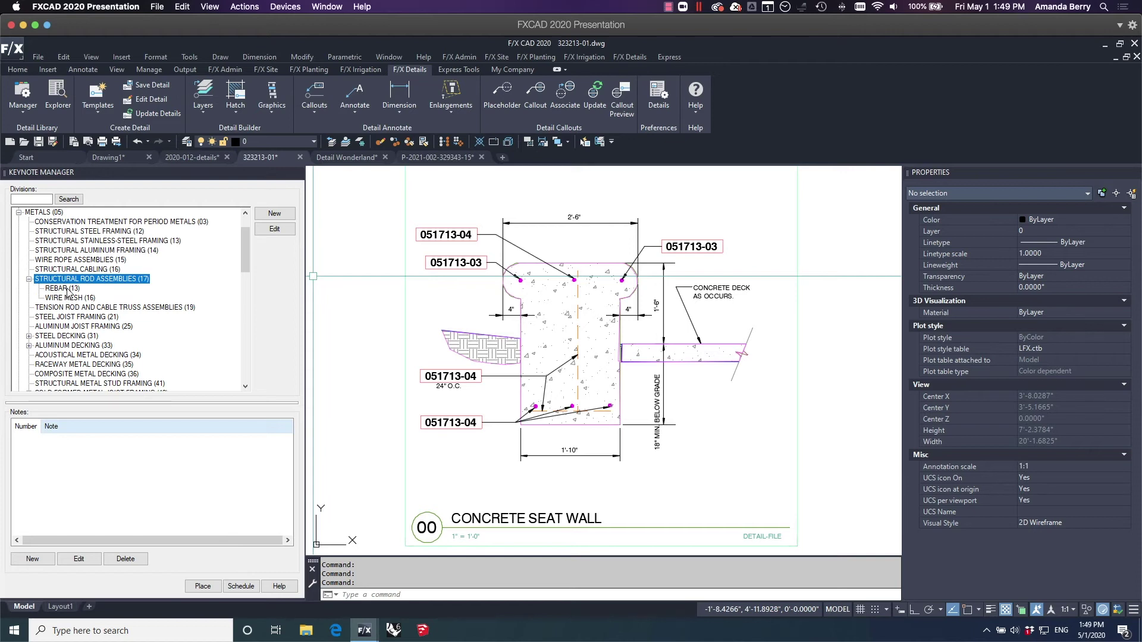
pyautogui.click(62, 289)
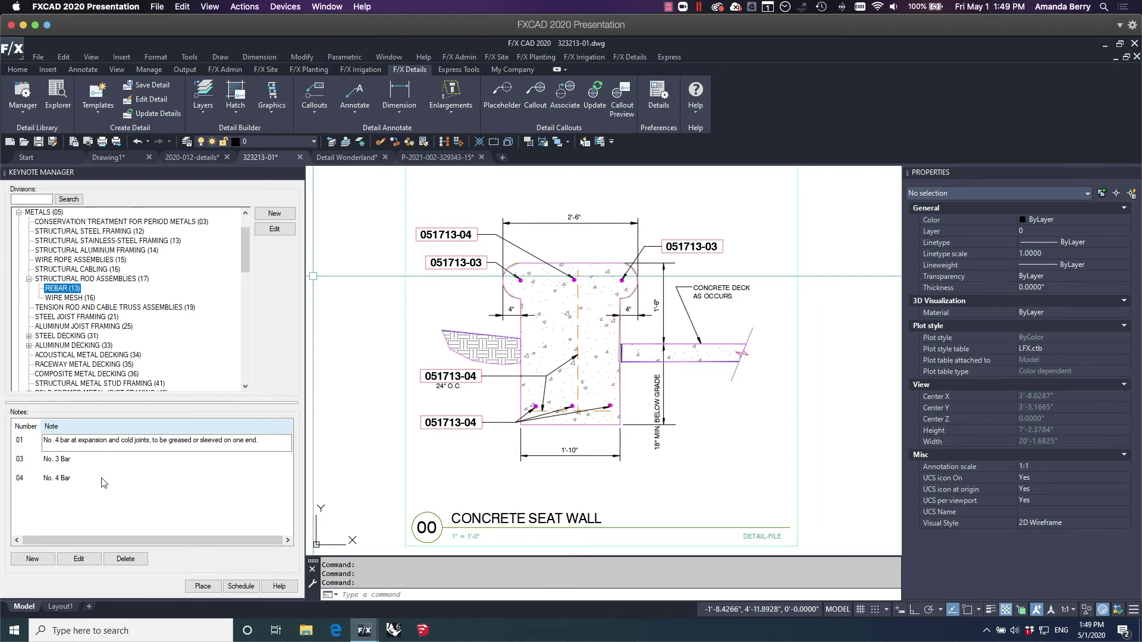
pyautogui.click(19, 212)
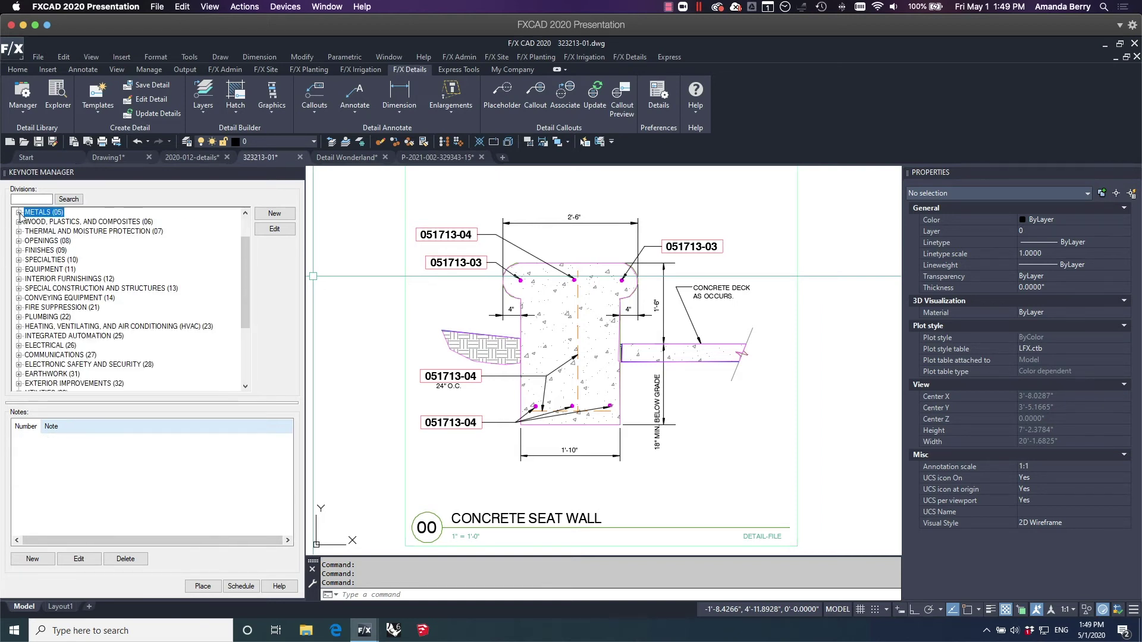
# Place note 01 from Concrete (03), Site-Cast Concrete (47), as a keynote callout pointing into the seat wall's concrete, with its tag beside the wall.
pyautogui.scroll(2, 245, 264)
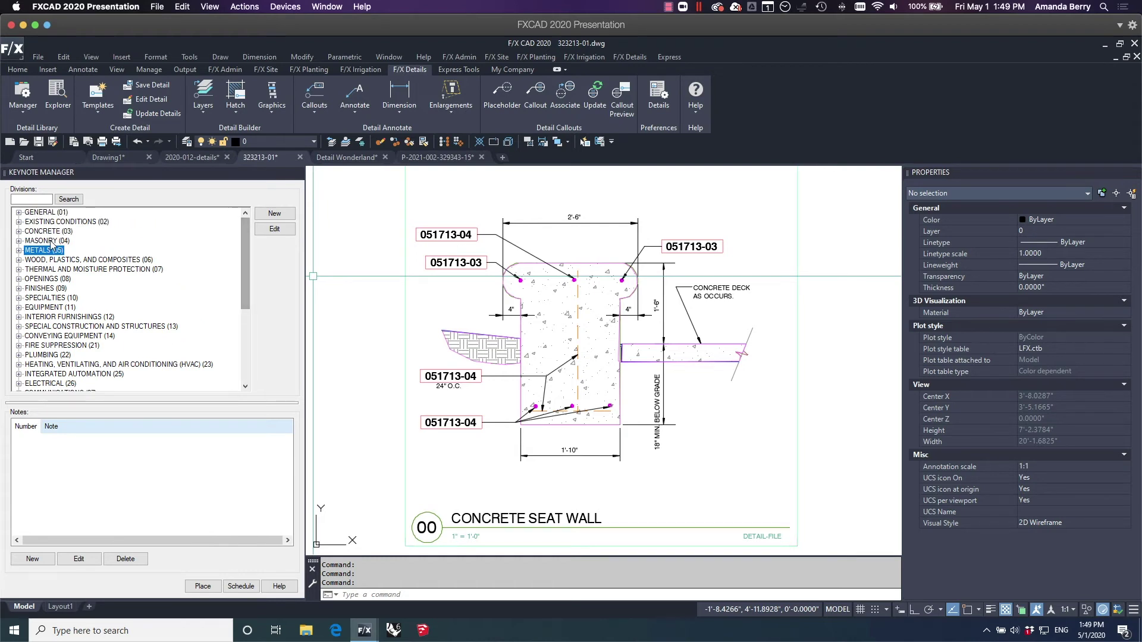
pyautogui.click(18, 231)
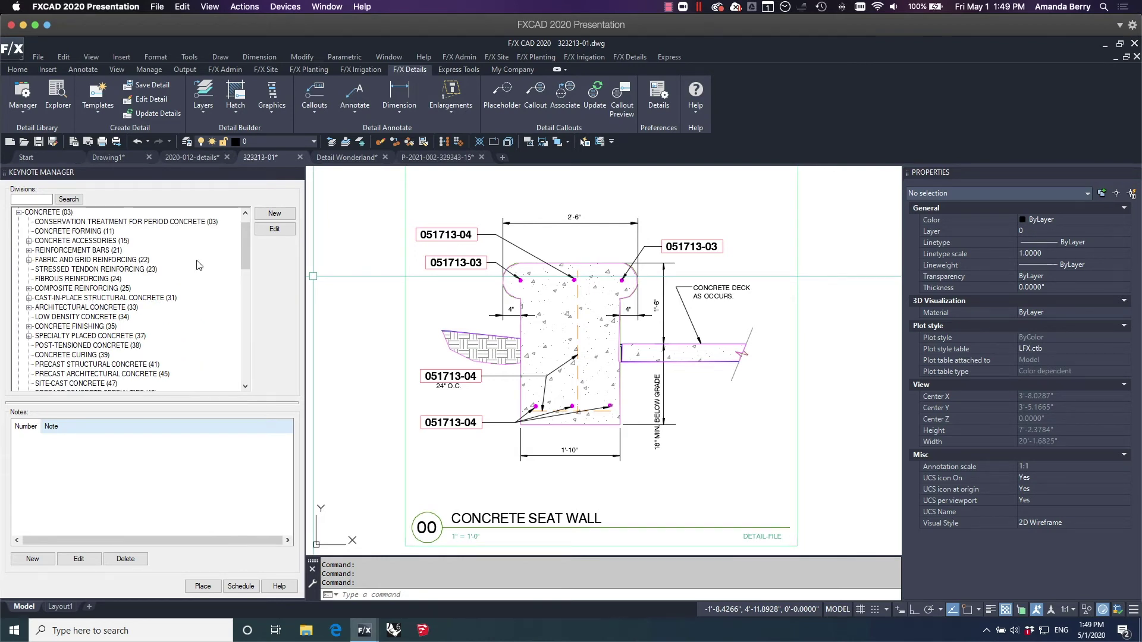
pyautogui.click(90, 384)
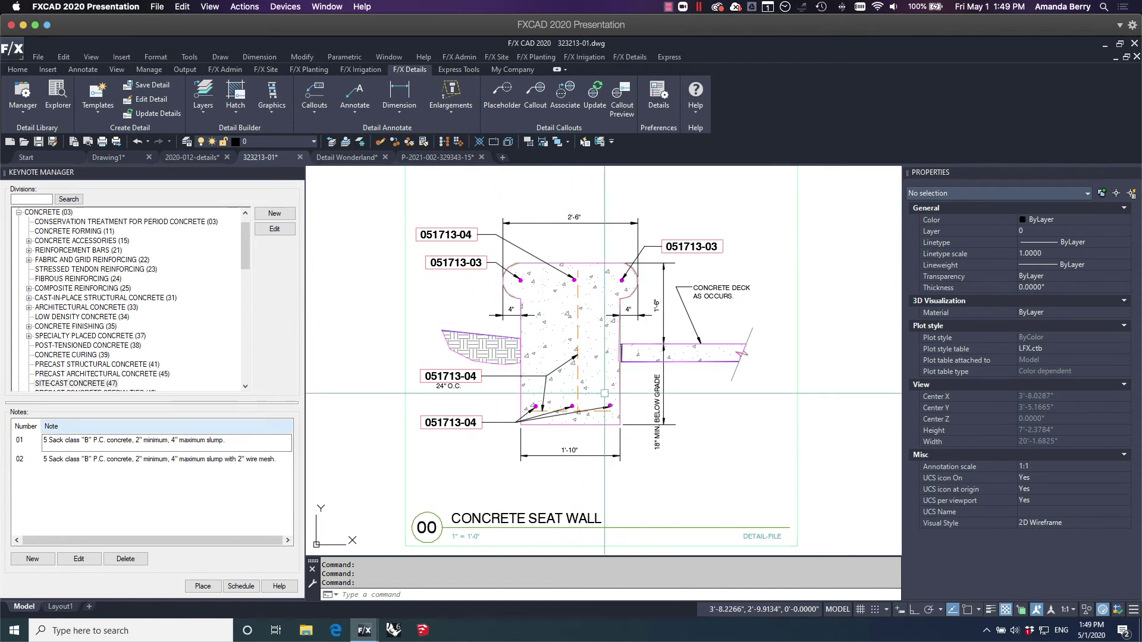
pyautogui.click(236, 445)
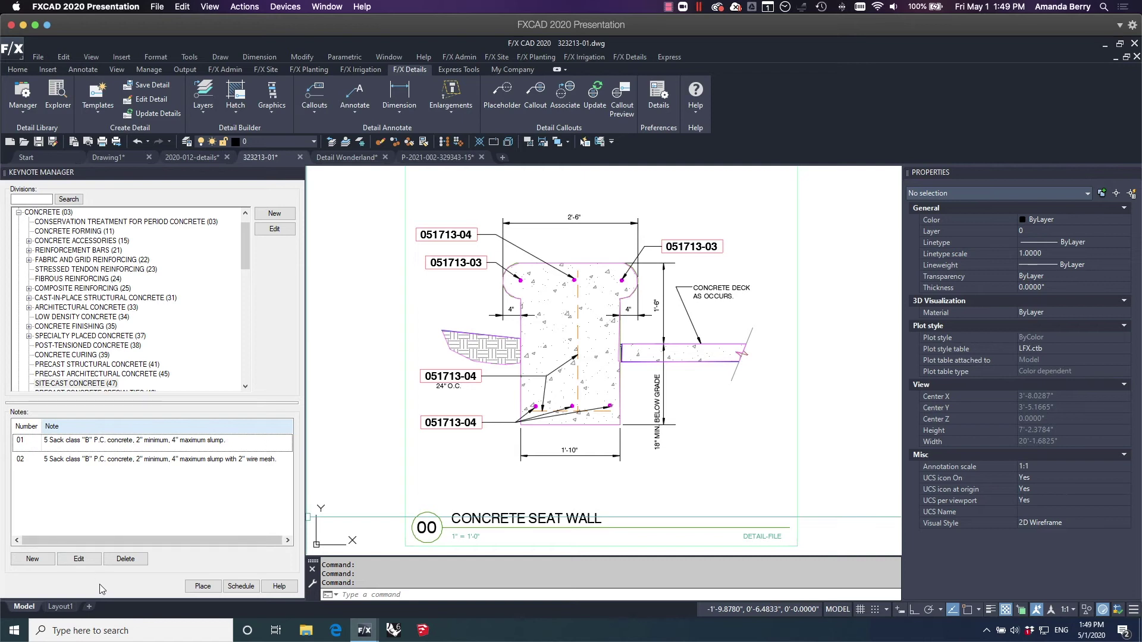
pyautogui.click(203, 586)
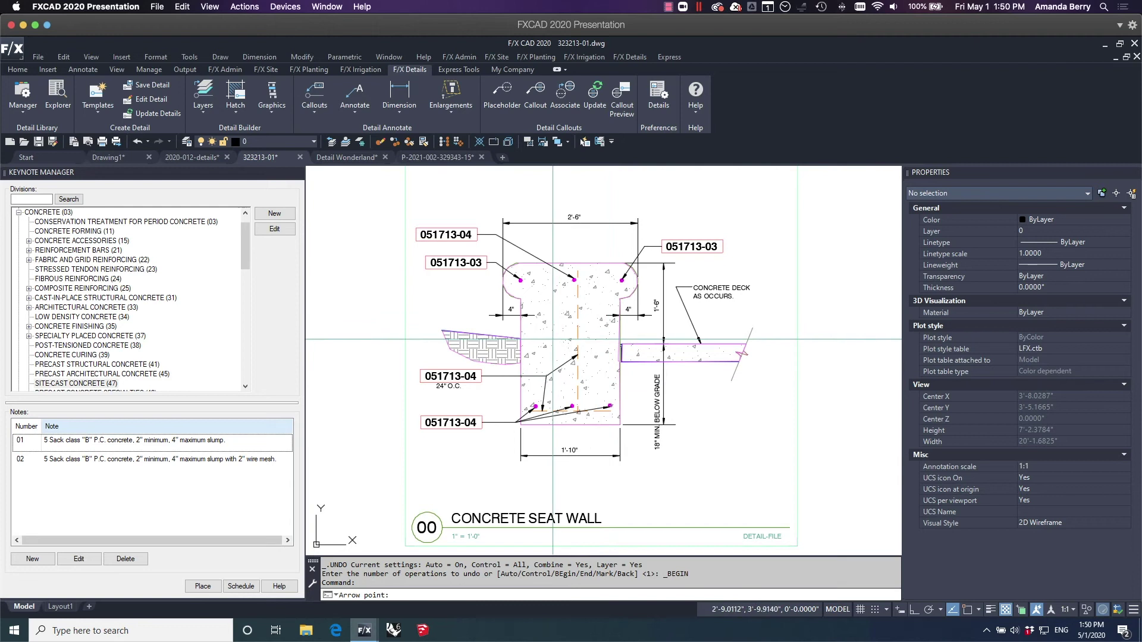
pyautogui.click(545, 343)
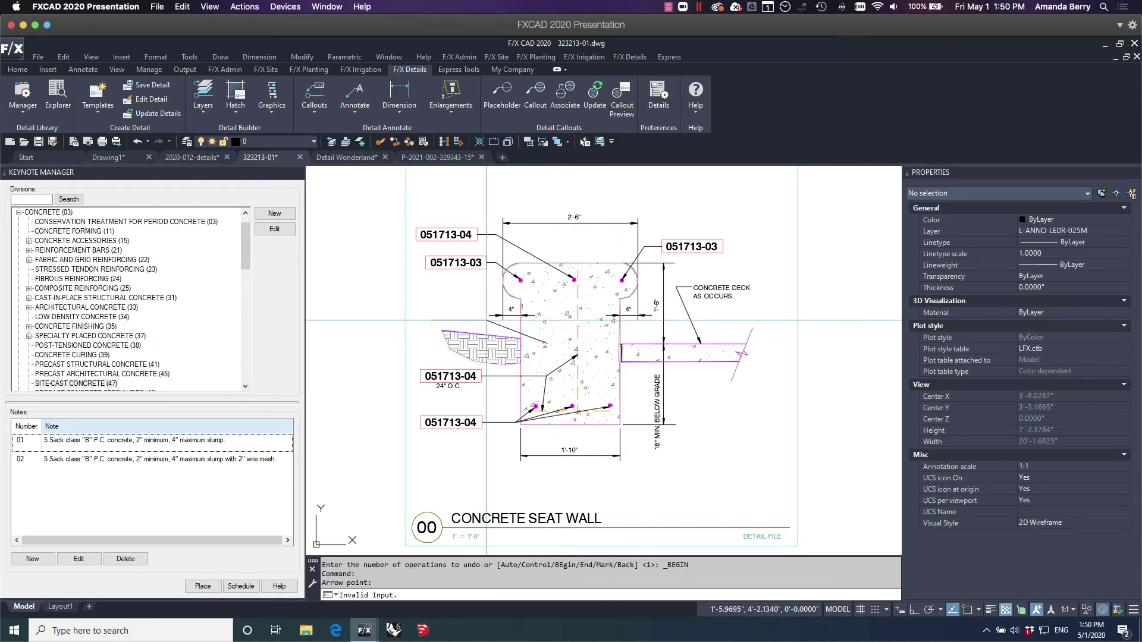
pyautogui.press('F8')
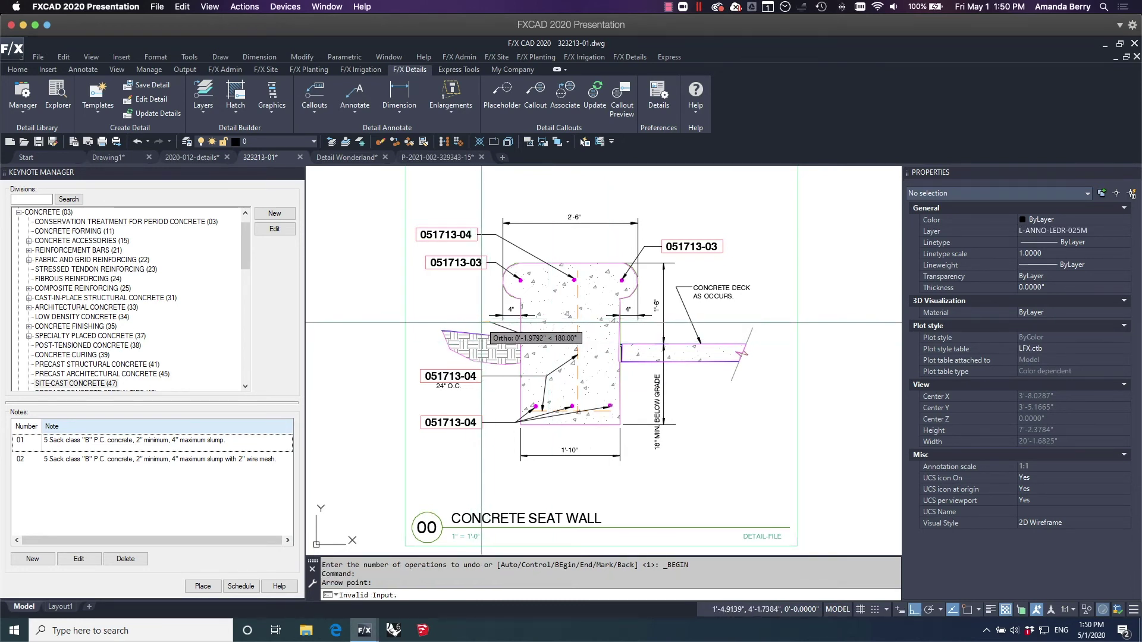
pyautogui.click(485, 324)
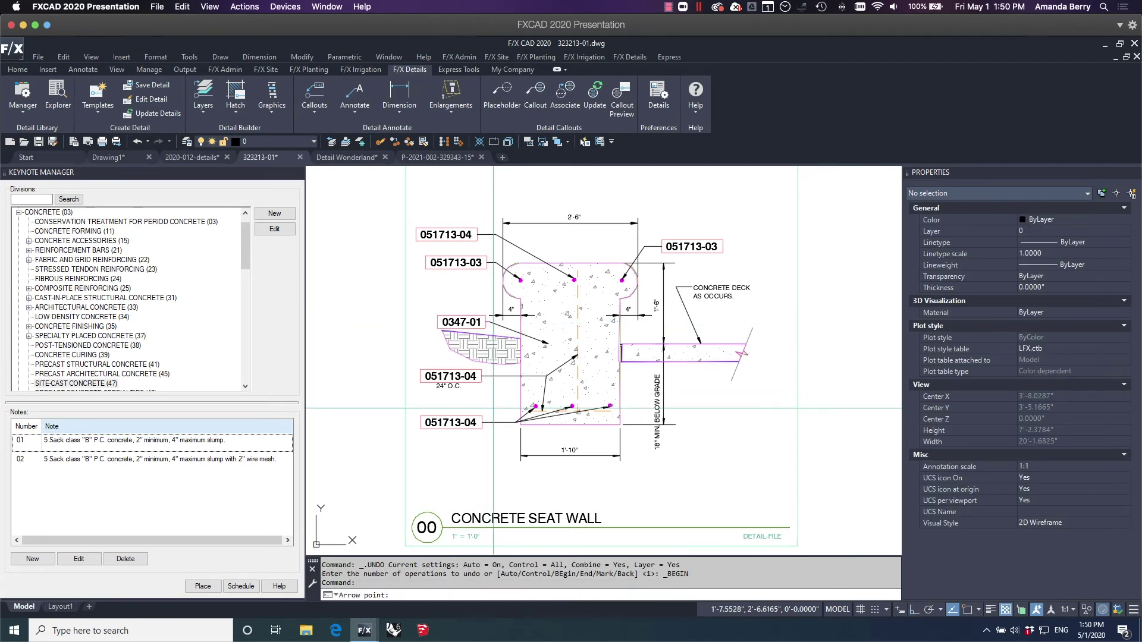
pyautogui.press('Return')
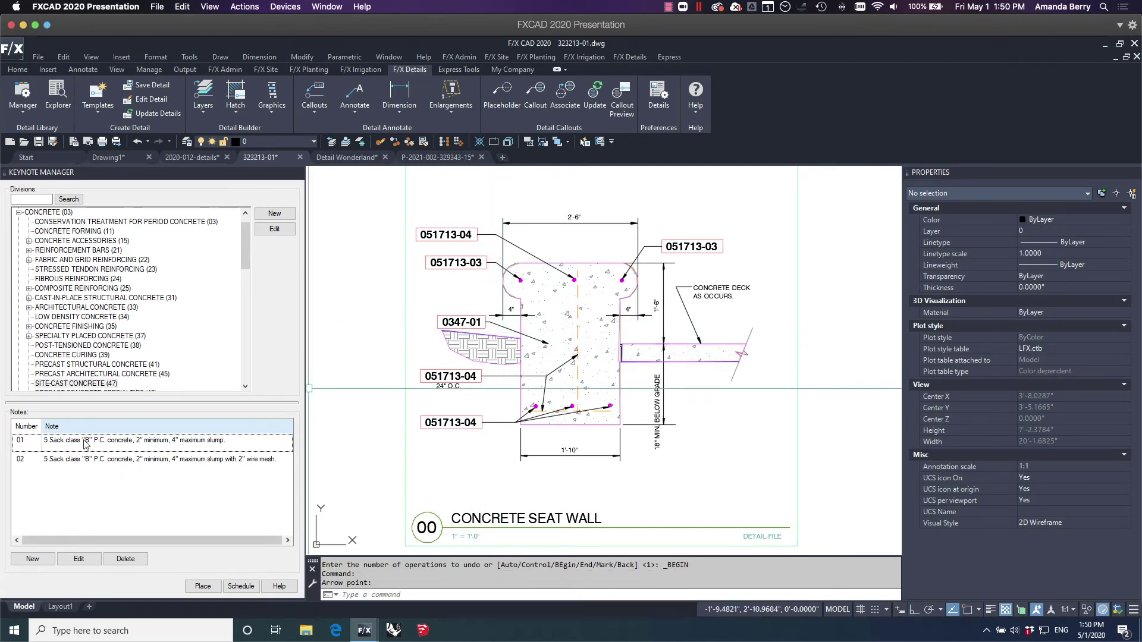
# Lengthen the landing of the 0347-01 callout and shift its leader bend slightly up and away from the wall.
pyautogui.click(483, 322)
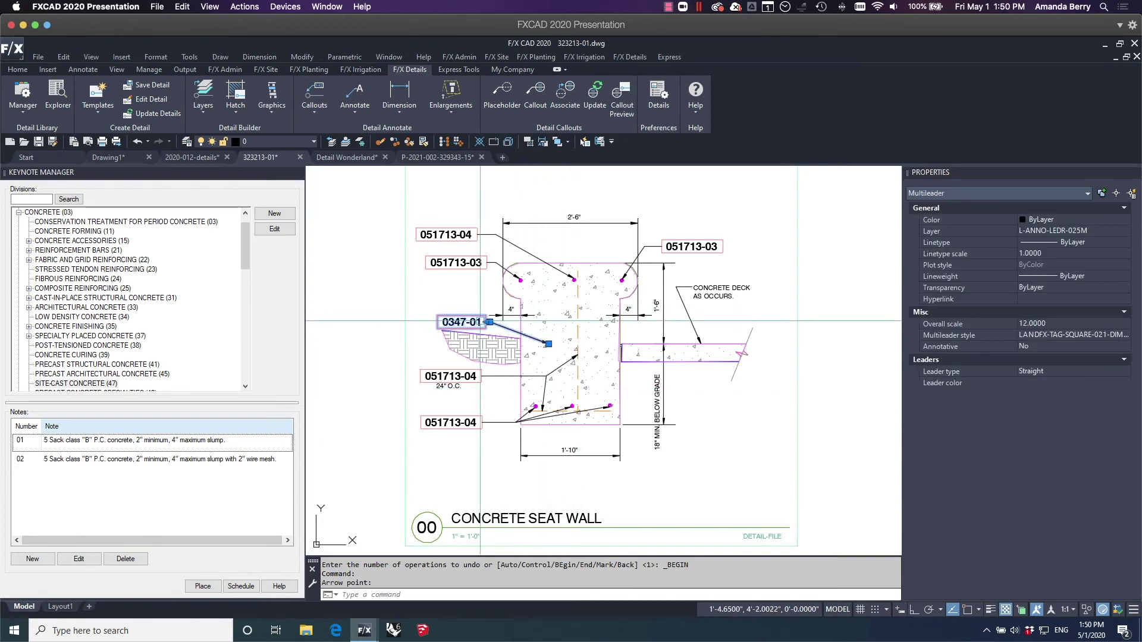
pyautogui.click(489, 322)
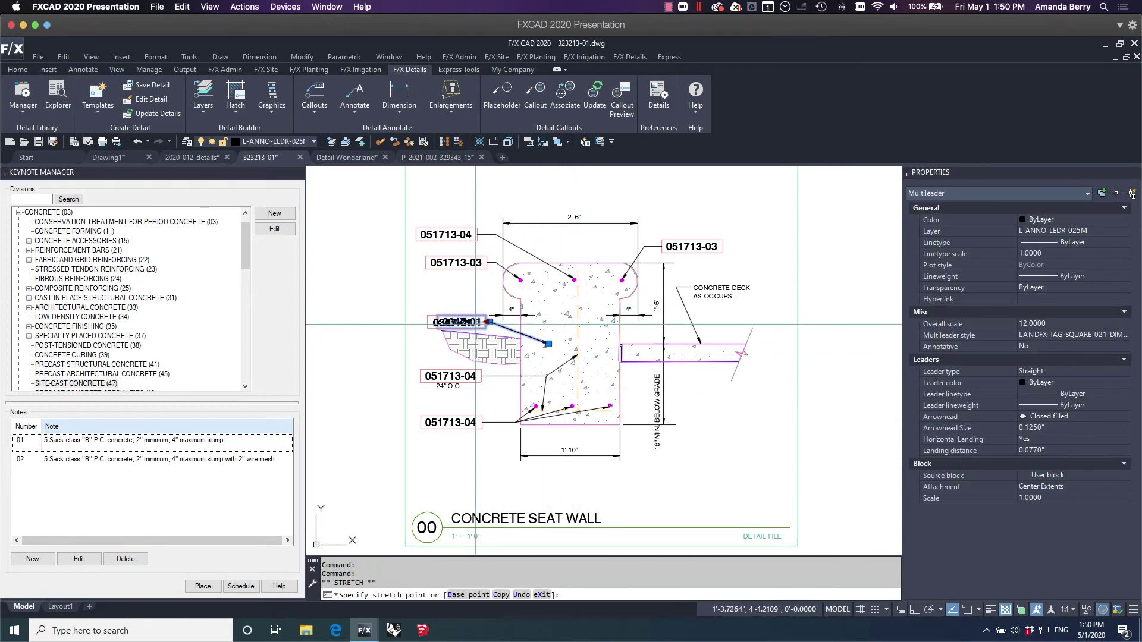
pyautogui.click(468, 322)
pyautogui.click(490, 322)
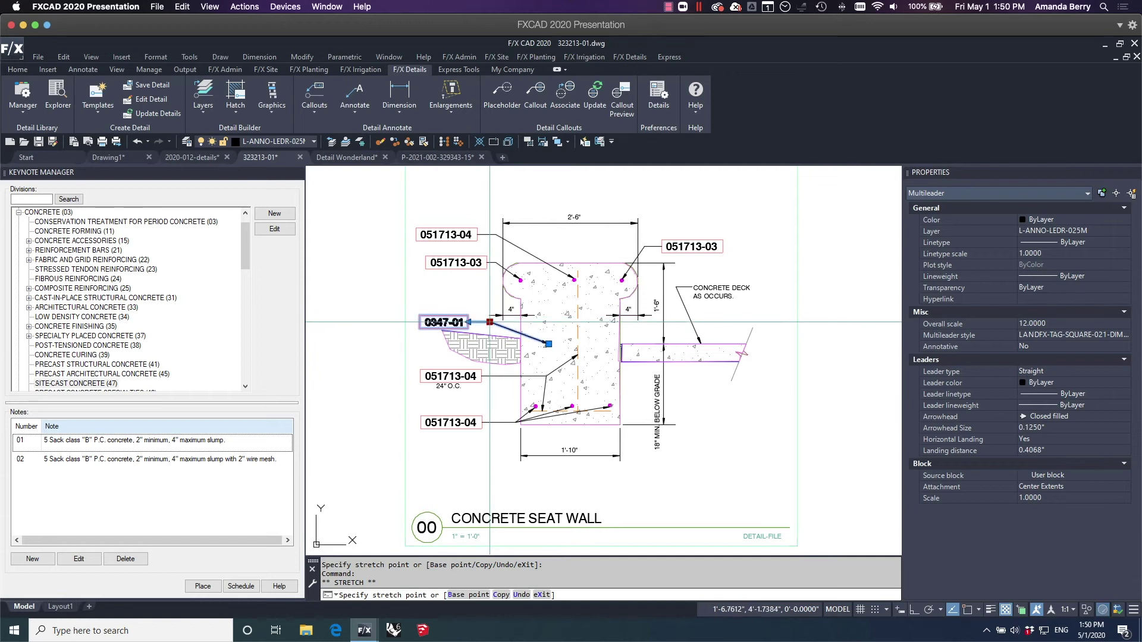
pyautogui.click(485, 317)
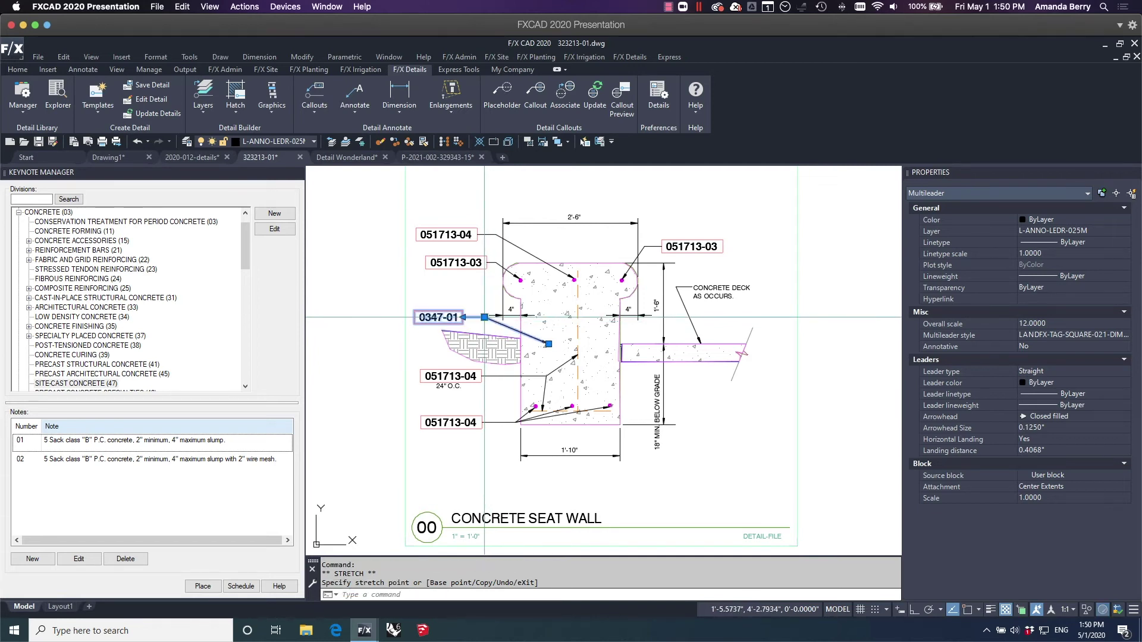
# Extend the landing of the 051713-03 callout beside the 0347-01 callout so its tag lines up with the neighbouring keynote tags.
pyautogui.click(485, 257)
pyautogui.click(488, 262)
pyautogui.click(469, 273)
pyautogui.click(477, 234)
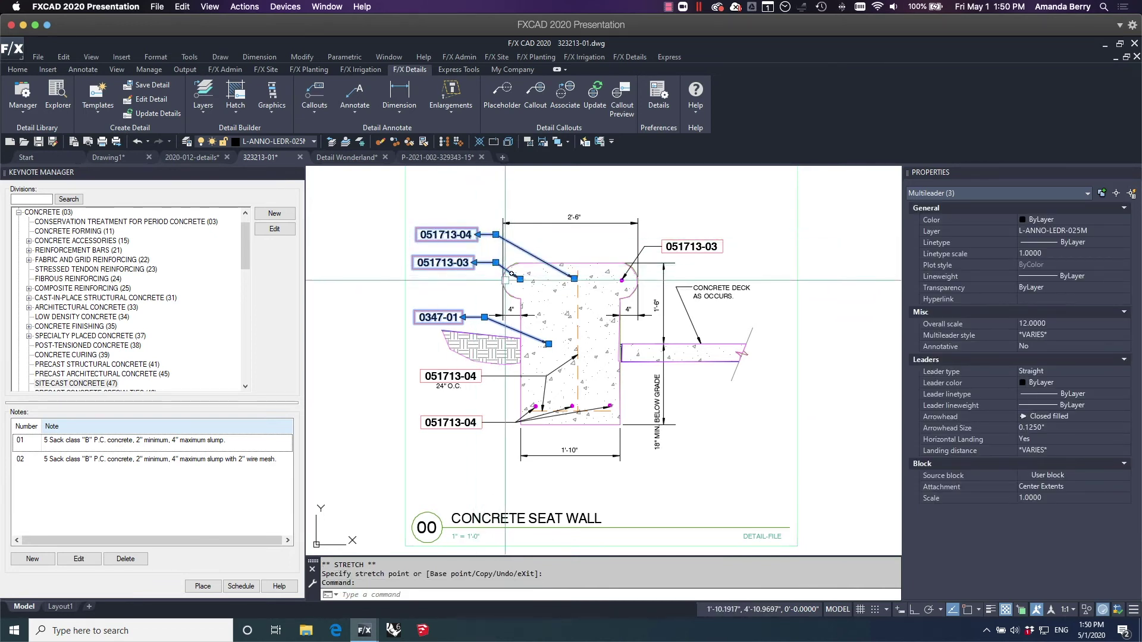
pyautogui.press('Escape')
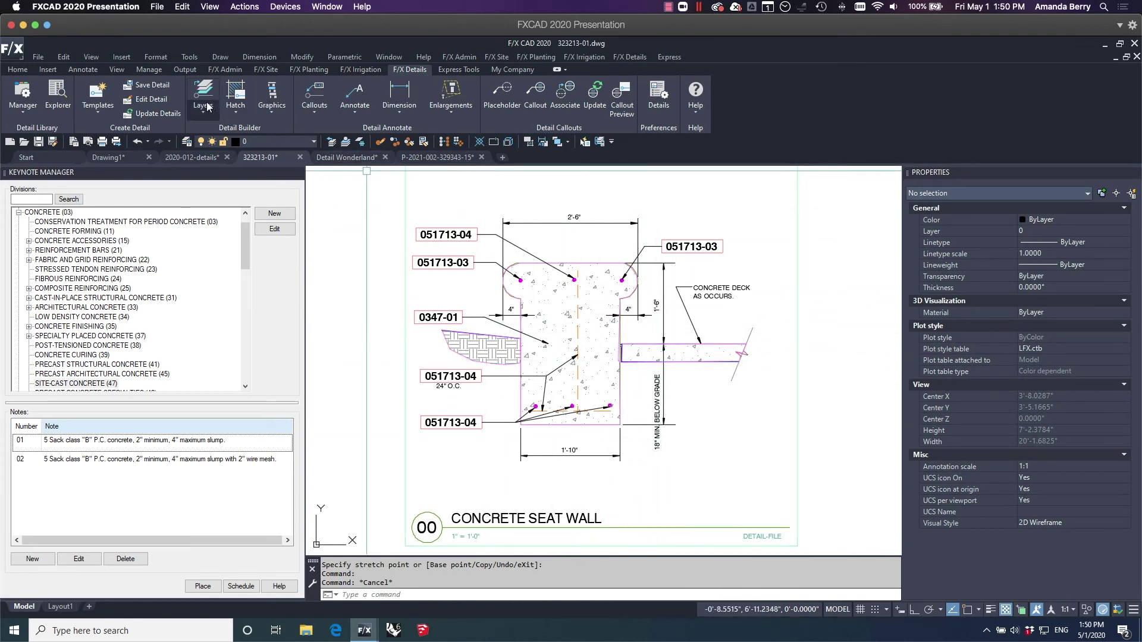
# Save the Concrete Seat Wall detail over the existing library detail, with Add to Project turned off.
pyautogui.click(161, 87)
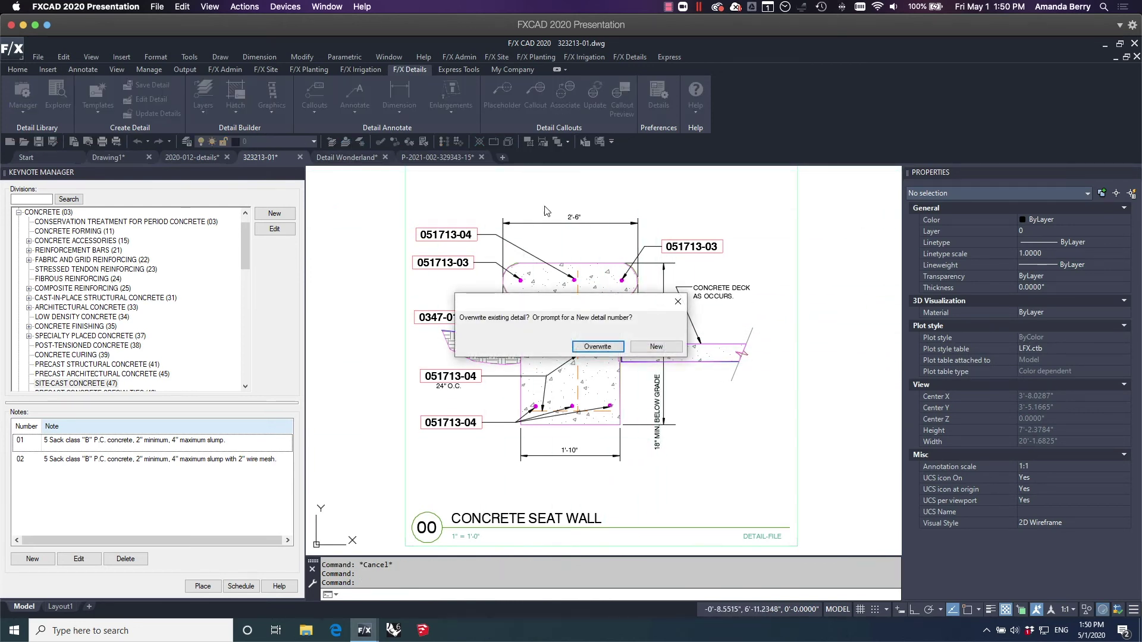
pyautogui.click(612, 347)
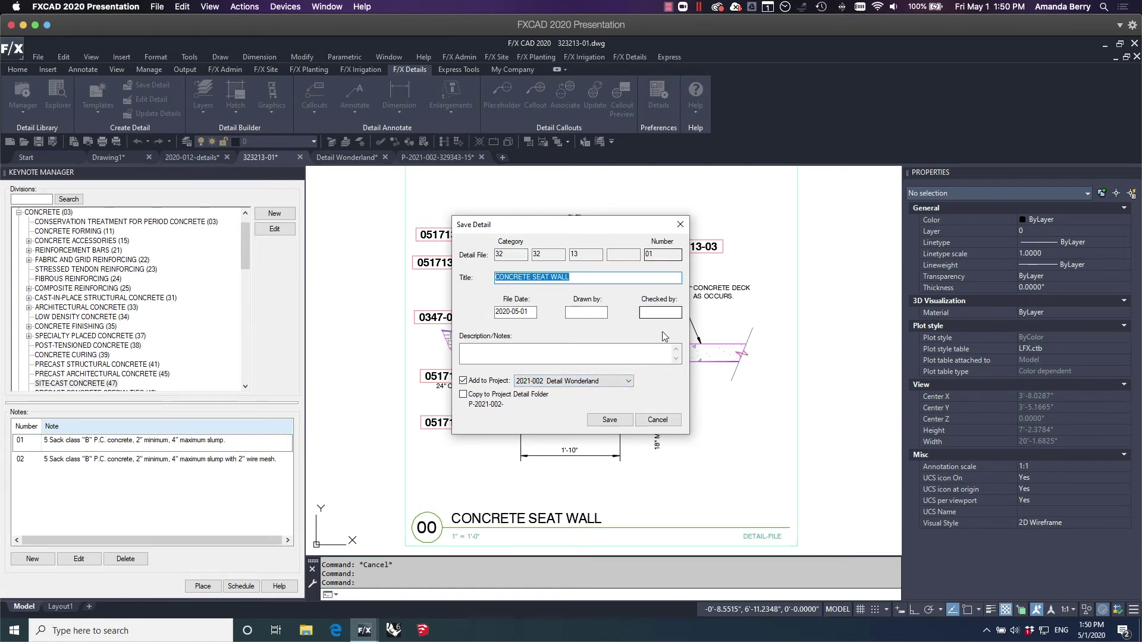
pyautogui.click(463, 382)
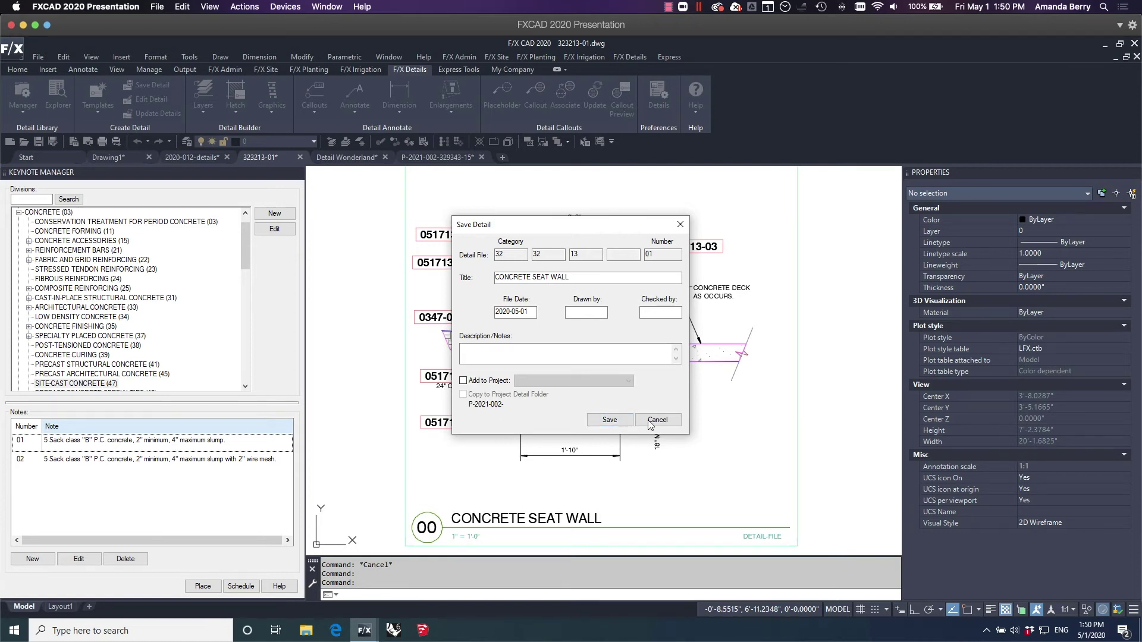
pyautogui.click(611, 420)
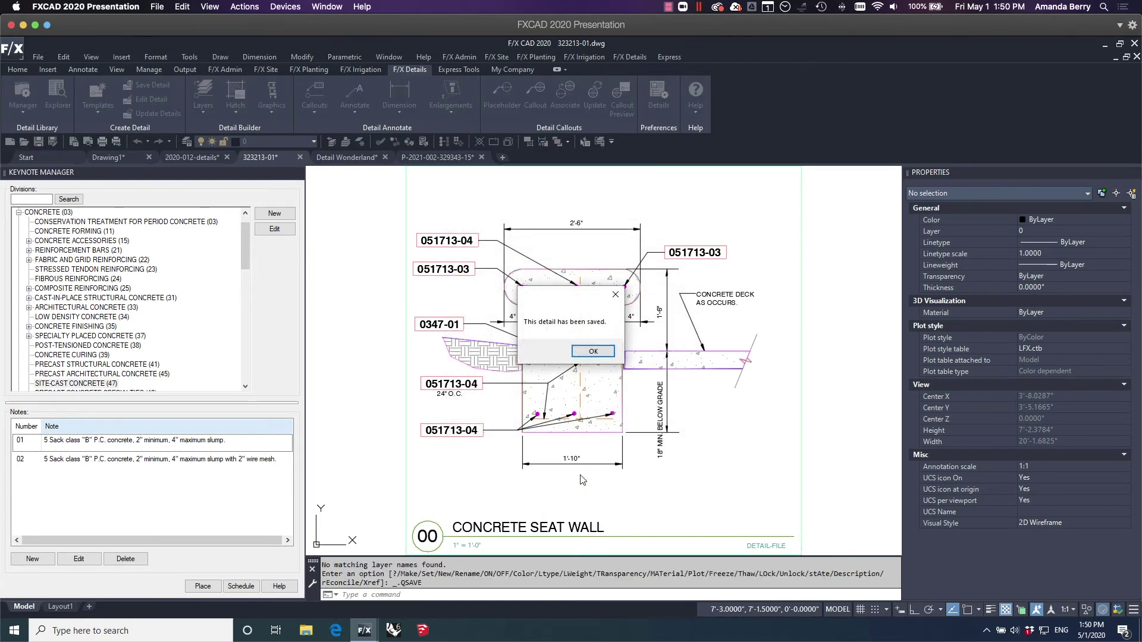
pyautogui.click(602, 352)
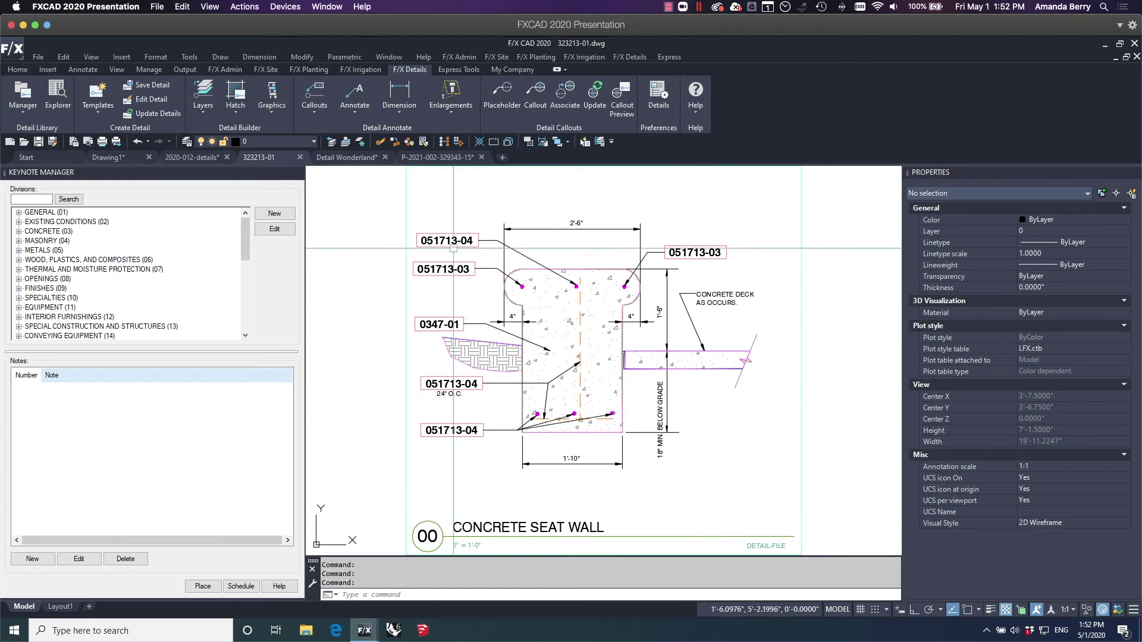
# Close the 323213-01 drawing and update the inserted details in 2020-012-details to their current versions.
pyautogui.click(300, 157)
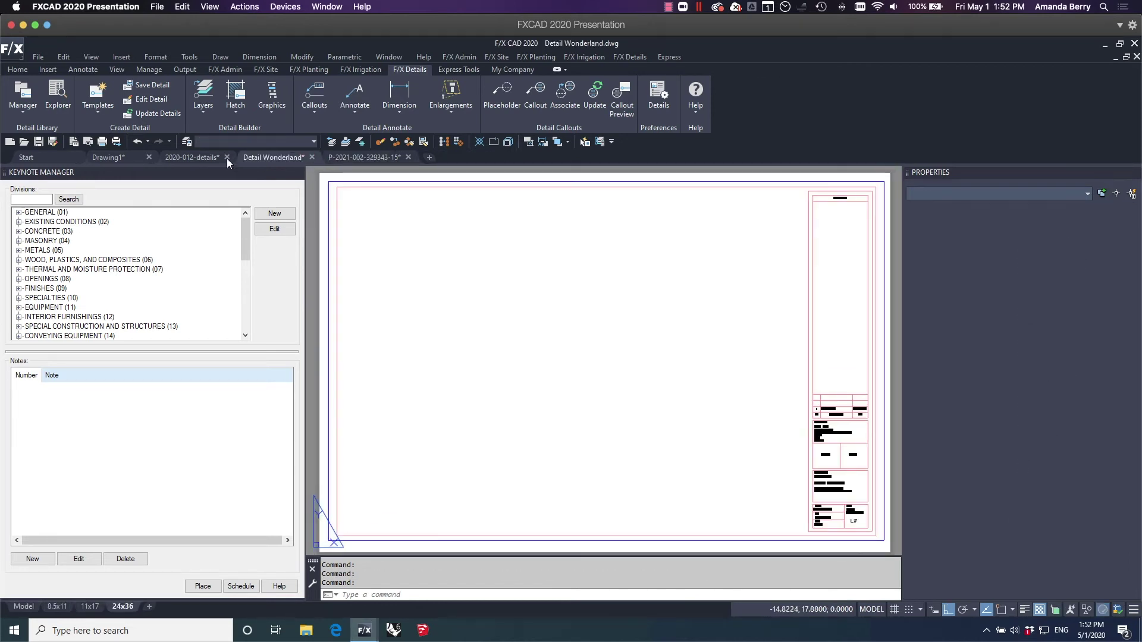
pyautogui.click(195, 156)
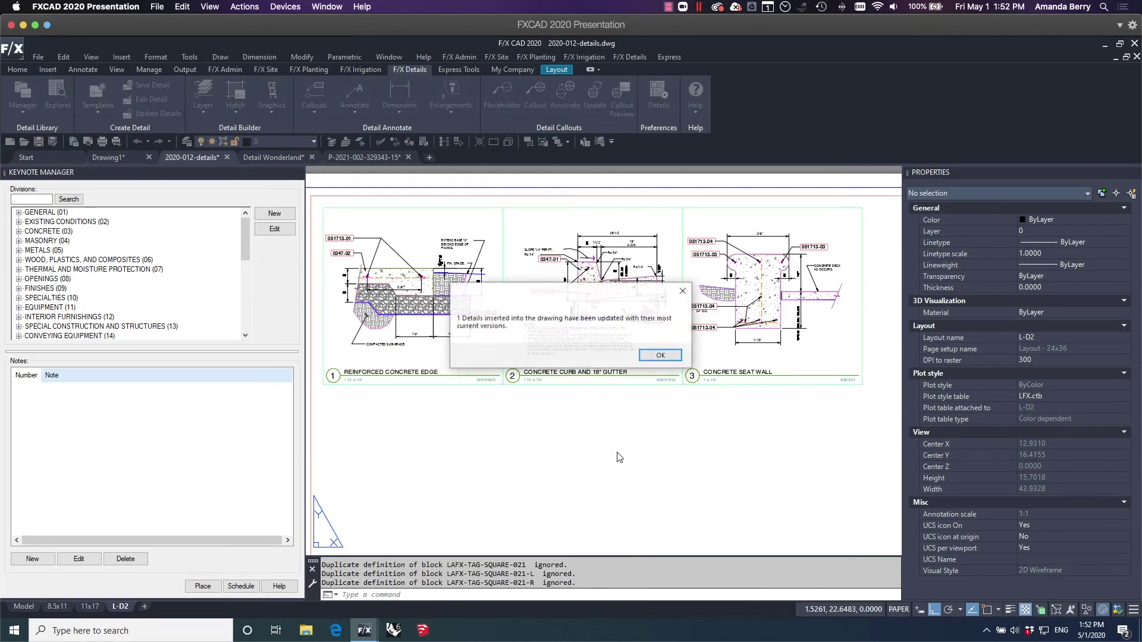
pyautogui.click(661, 356)
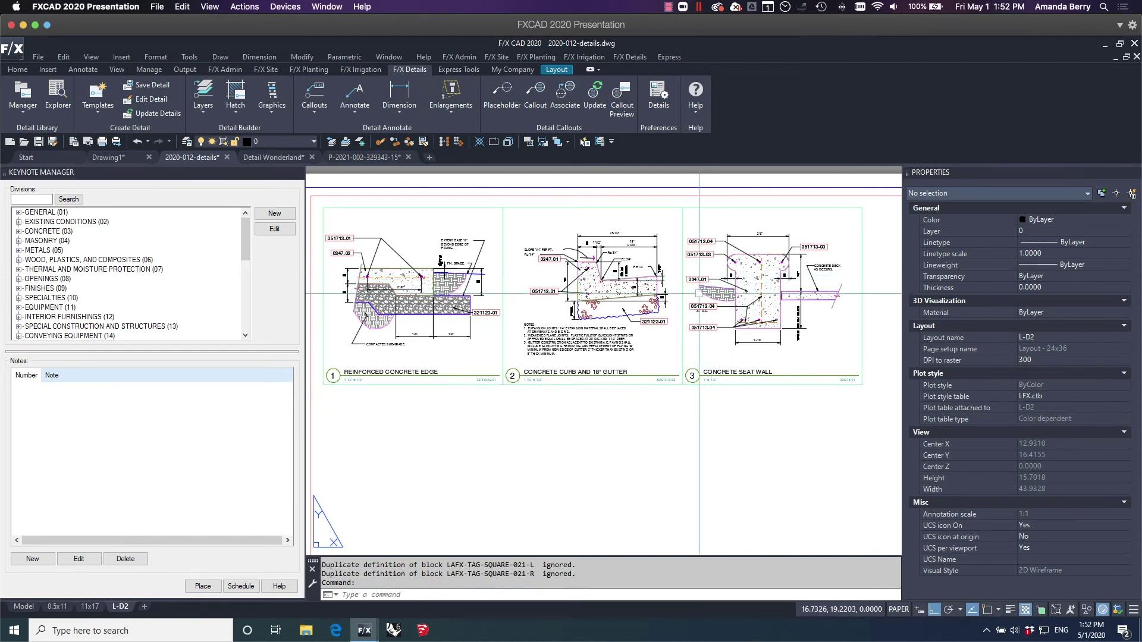
# Place a keynote schedule with the Drawing destination on sheet L-D2, directly below the Reinforced Concrete Edge detail.
pyautogui.click(241, 586)
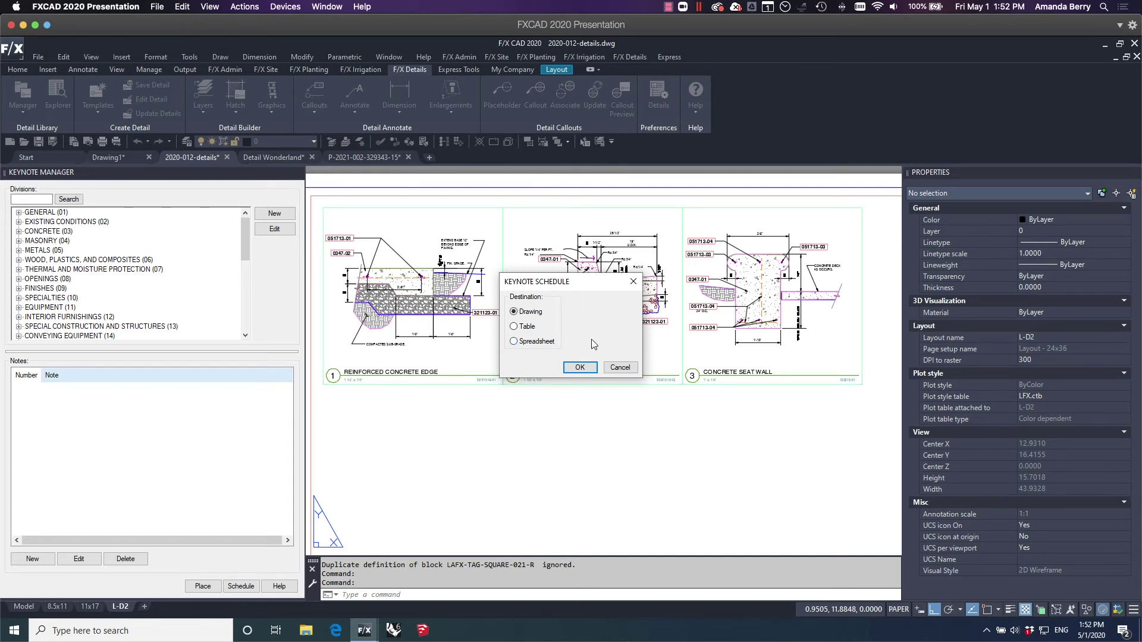
pyautogui.click(580, 367)
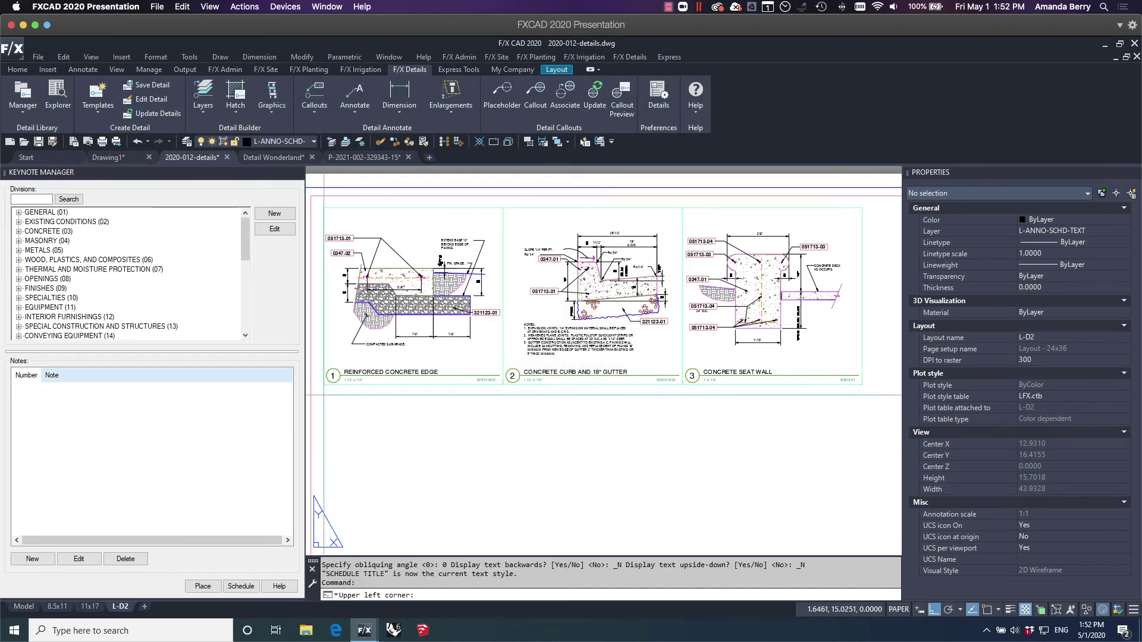
pyautogui.click(323, 387)
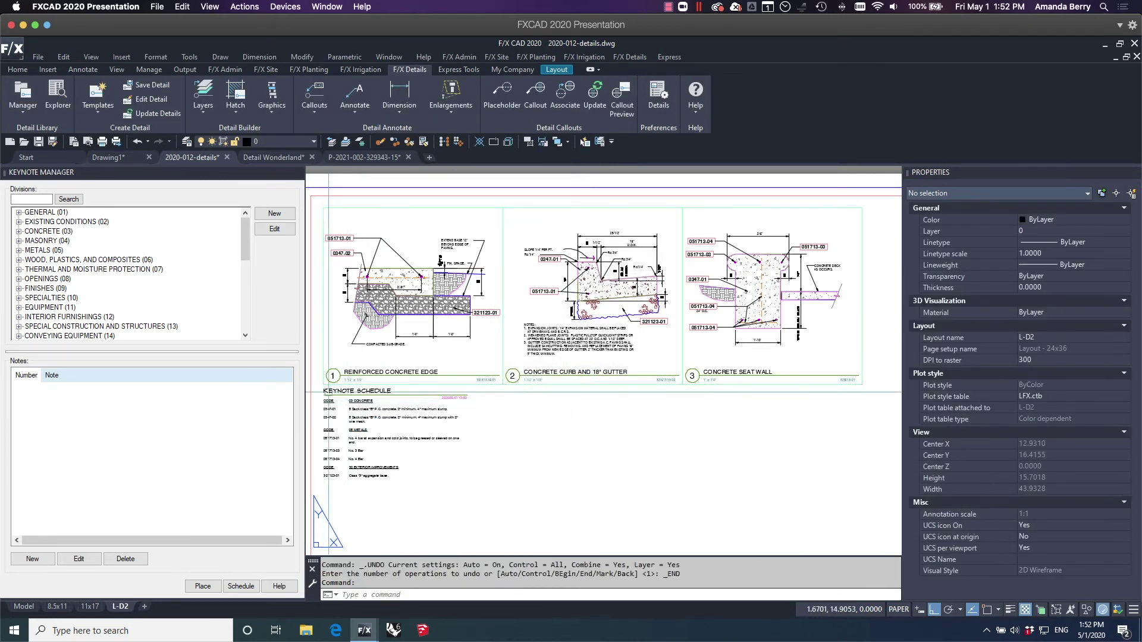
# Examine the keynote schedule's codes and notes against the callouts in the details on sheet L-D2.
pyautogui.scroll(2, 349, 435)
pyautogui.moveTo(369, 451); pyautogui.dragTo(496, 475, button='middle')
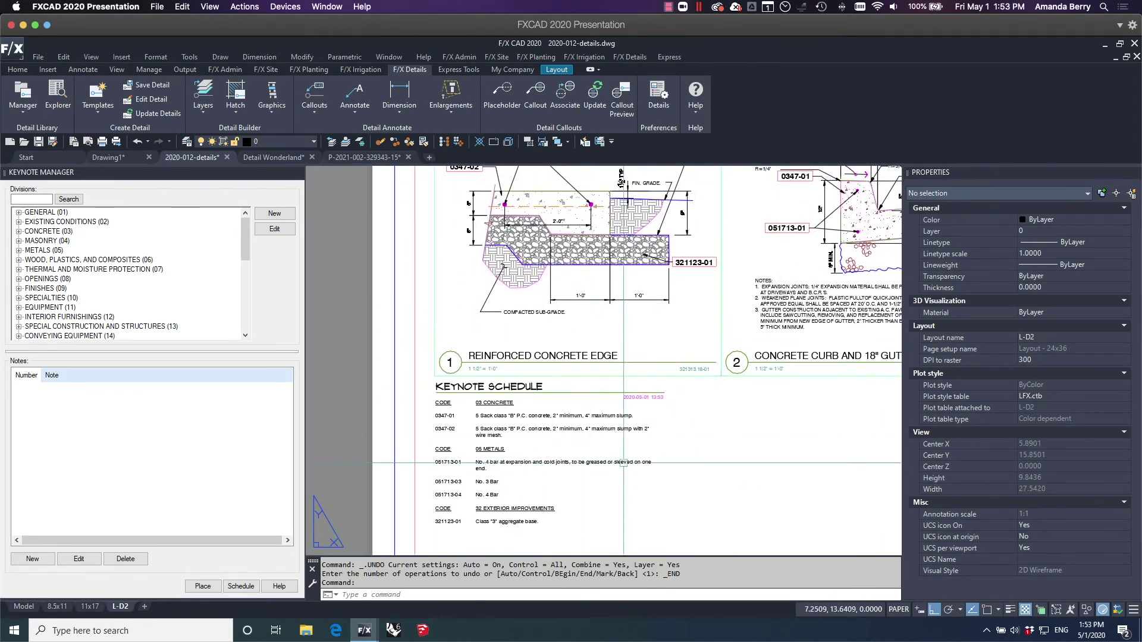
pyautogui.scroll(-3, 647, 462)
pyautogui.scroll(-3, 605, 365)
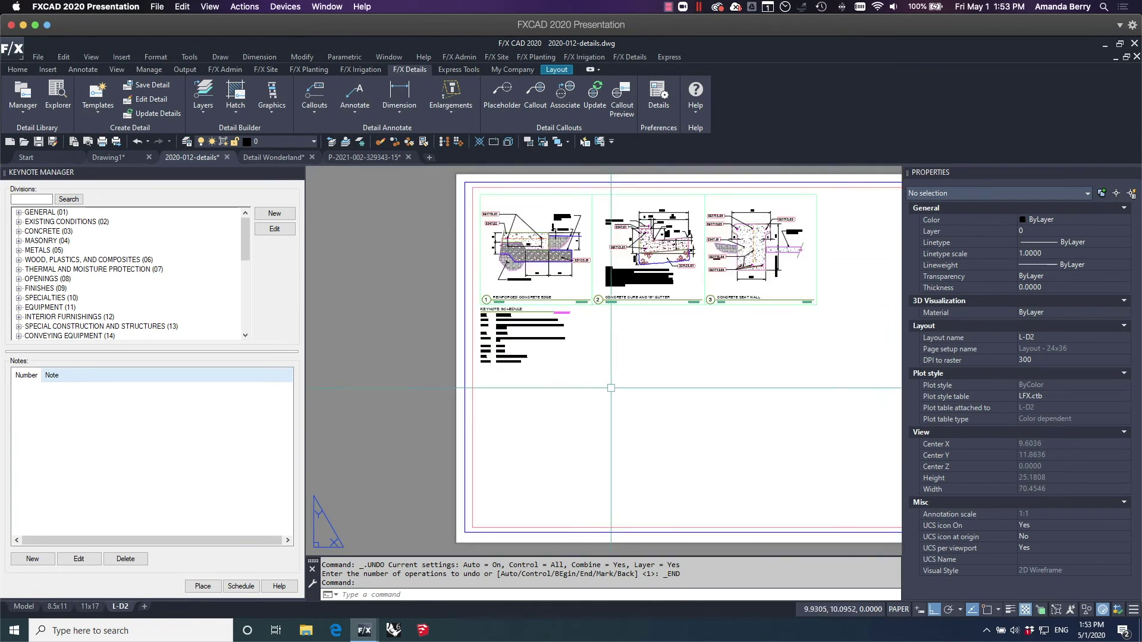
pyautogui.moveTo(839, 401); pyautogui.dragTo(748, 384, button='middle')
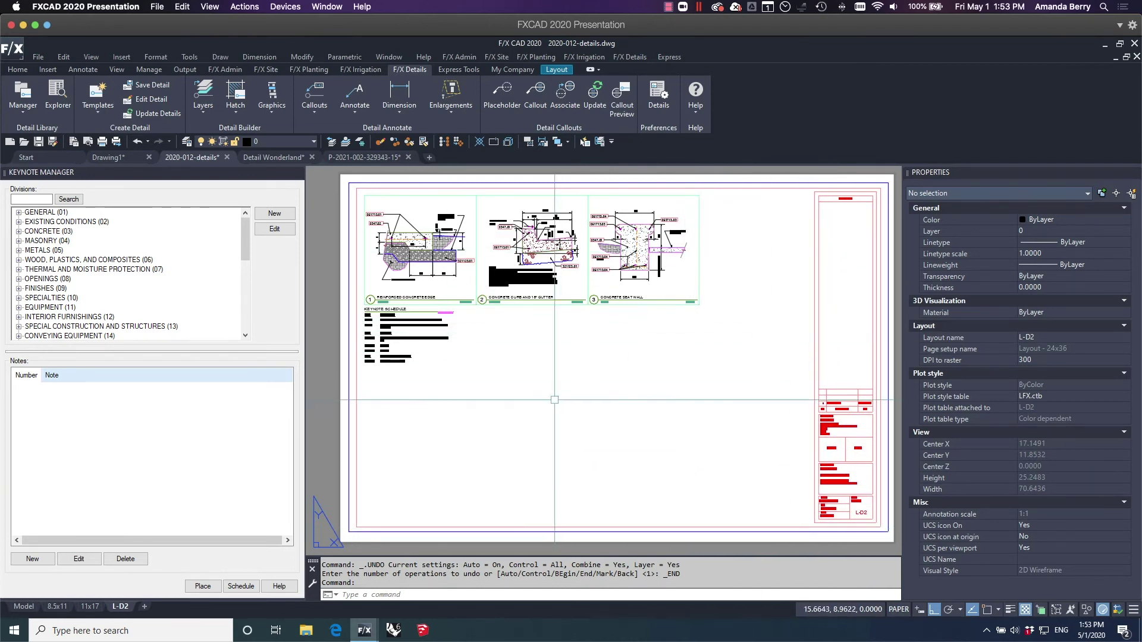
pyautogui.scroll(3, 390, 329)
pyautogui.moveTo(614, 311); pyautogui.dragTo(672, 398, button='middle')
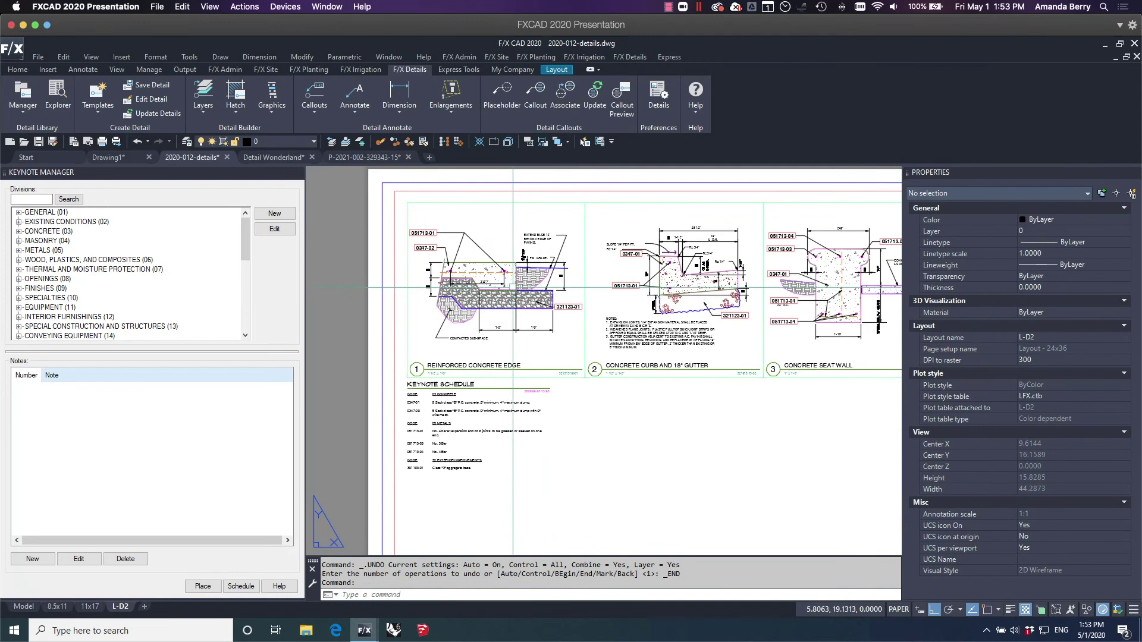
pyautogui.scroll(2, 455, 255)
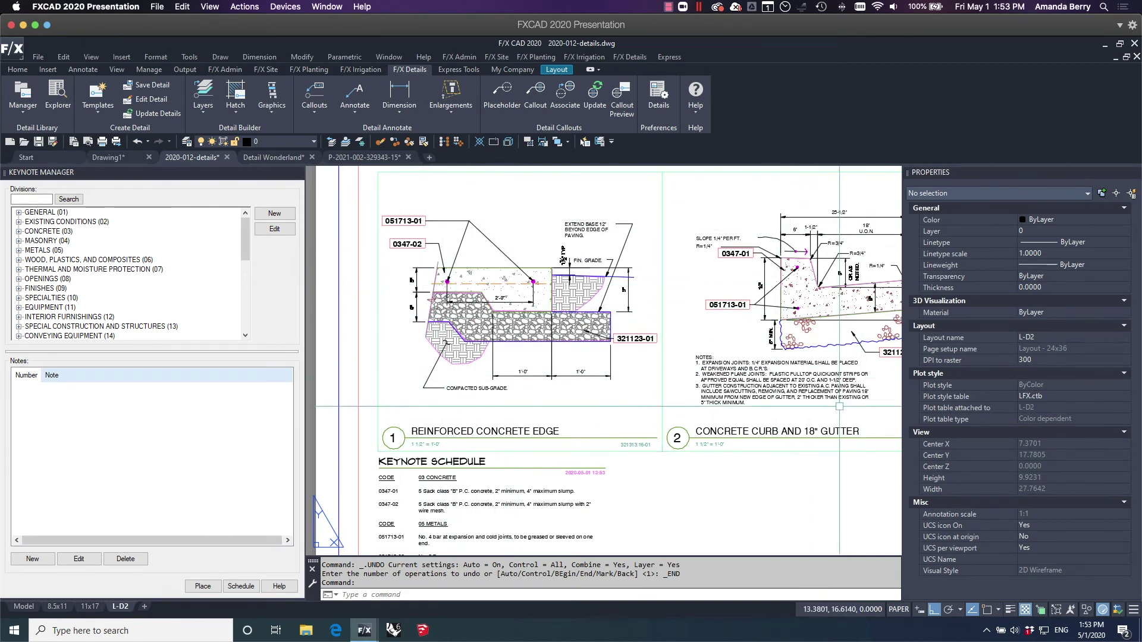
# Review the keynote schedule's Concrete, Metals and Exterior Improvements sections, and check its placement on the whole L-D2 sheet.
pyautogui.moveTo(787, 462); pyautogui.dragTo(778, 396, button='middle')
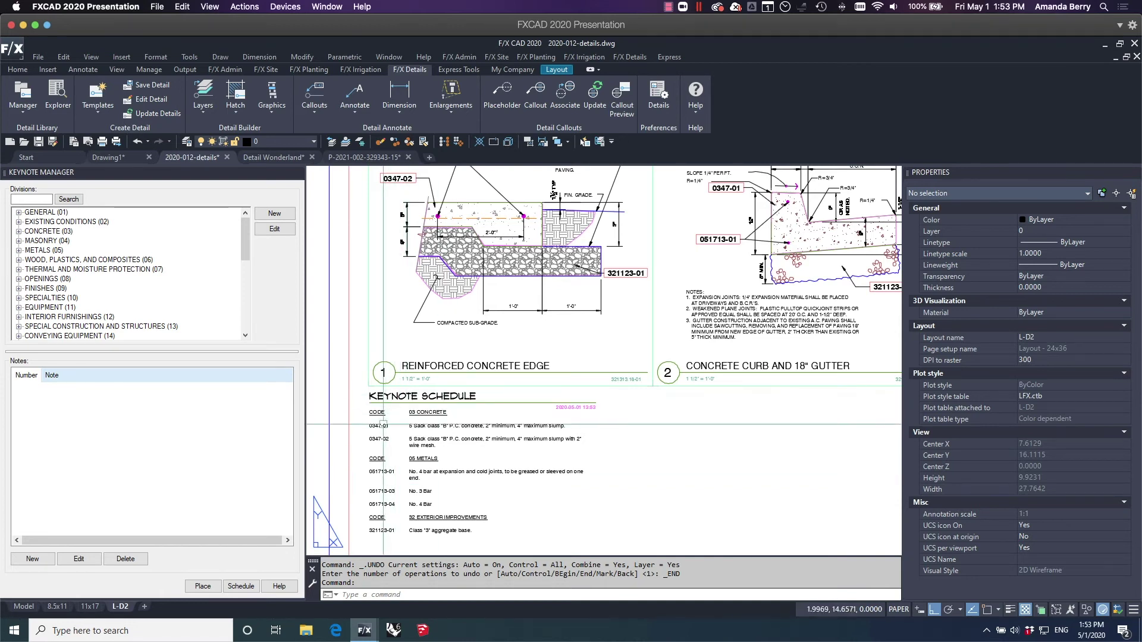
pyautogui.scroll(2, 383, 436)
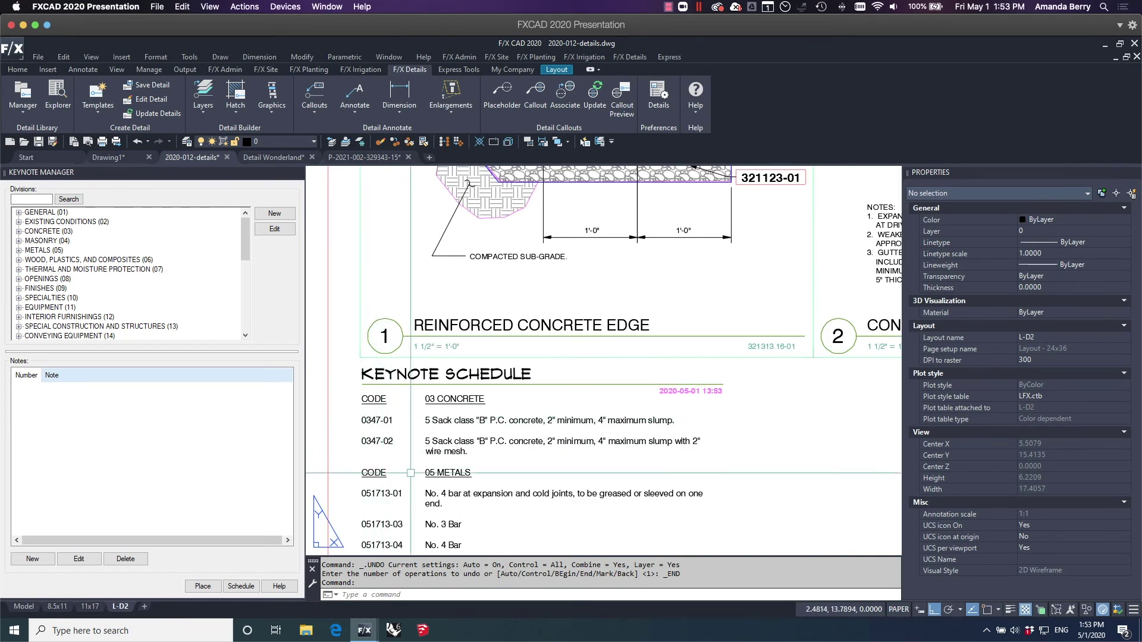
pyautogui.moveTo(395, 430); pyautogui.dragTo(393, 425, button='middle')
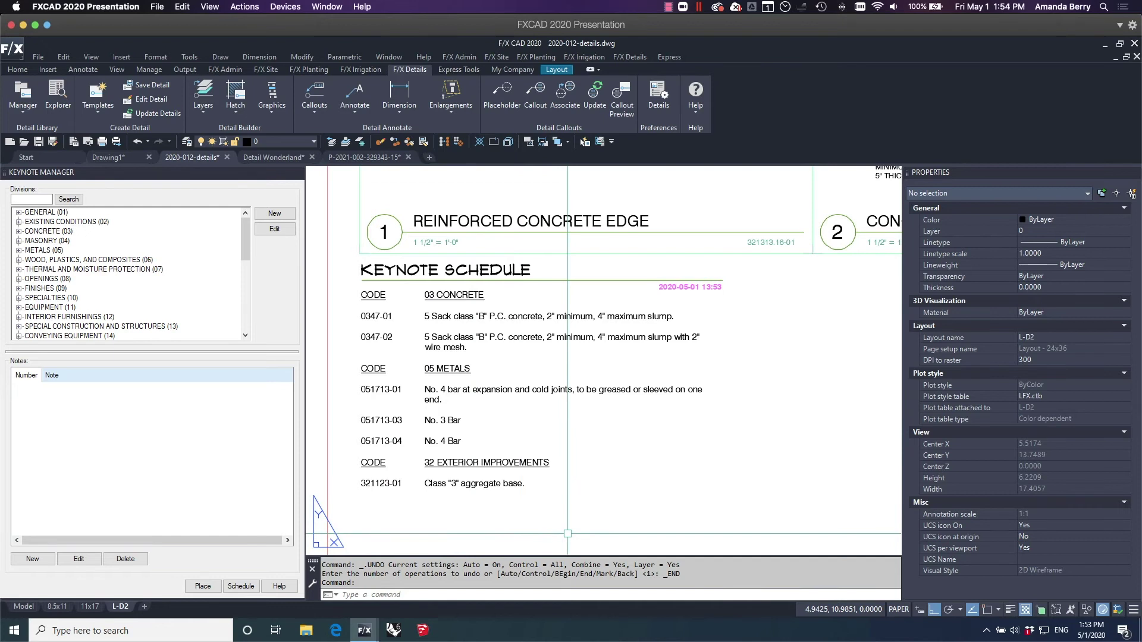
pyautogui.scroll(-3, 619, 459)
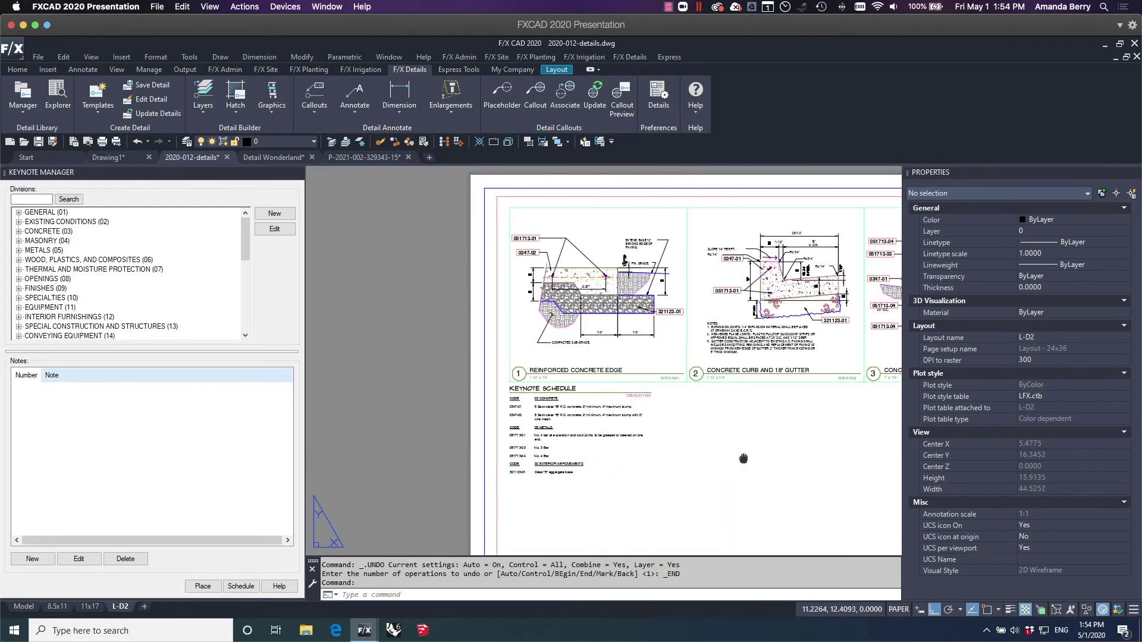
pyautogui.scroll(-3, 619, 459)
pyautogui.moveTo(729, 433); pyautogui.dragTo(687, 399, button='middle')
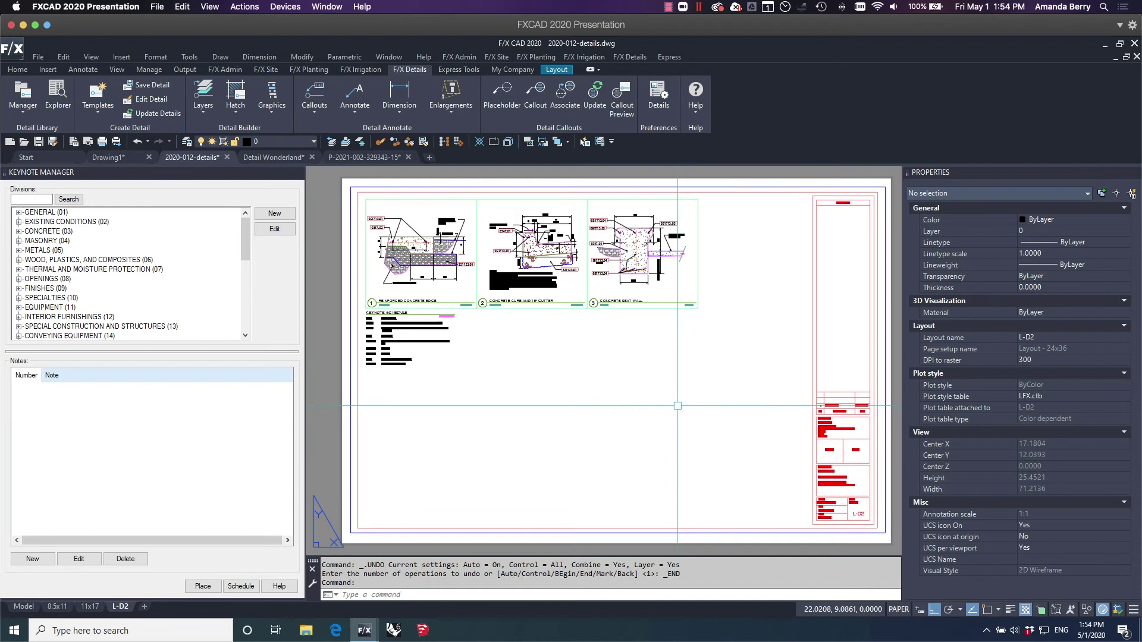
# Replace the Keynote Manager with the Detail Manager and preview the Concrete Seat Wall detail along with its attached photos.
pyautogui.click(298, 173)
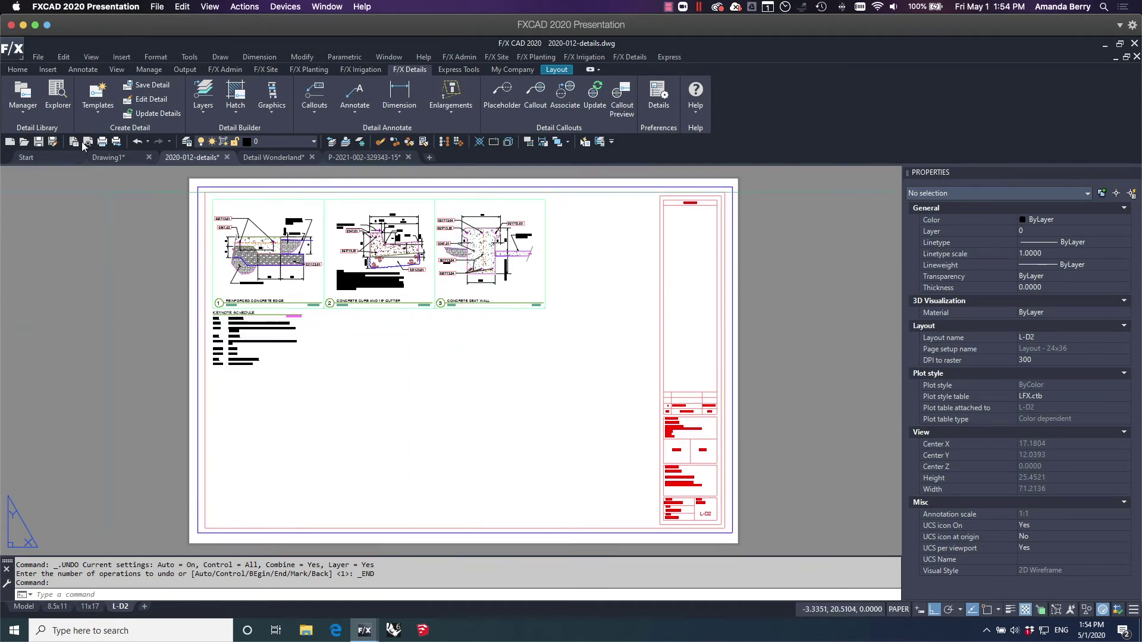
pyautogui.click(28, 108)
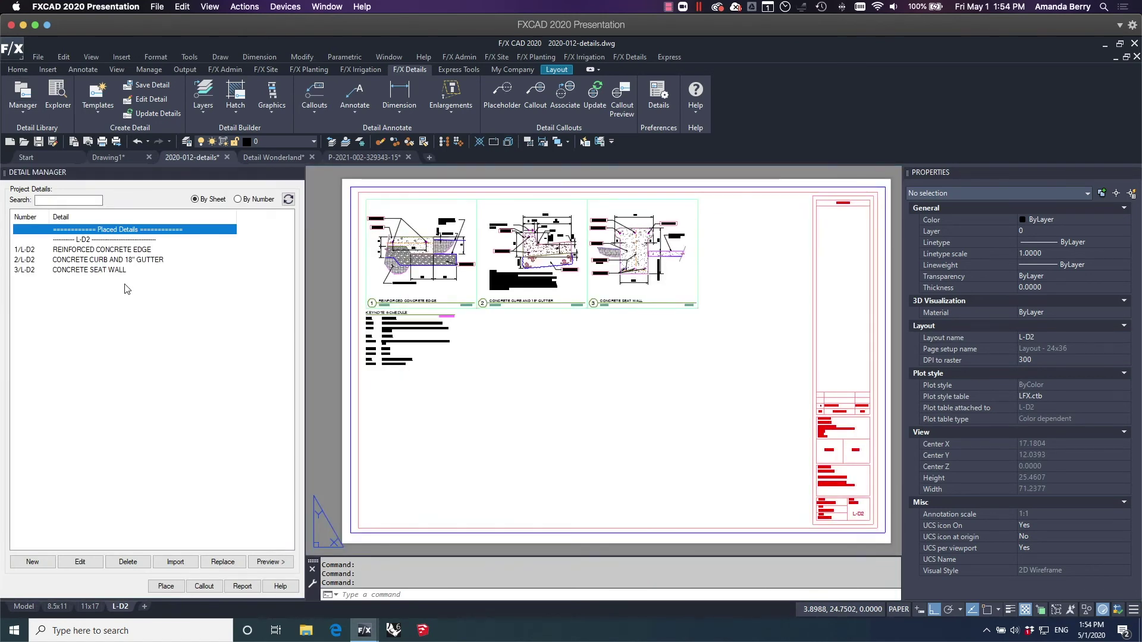
pyautogui.click(109, 271)
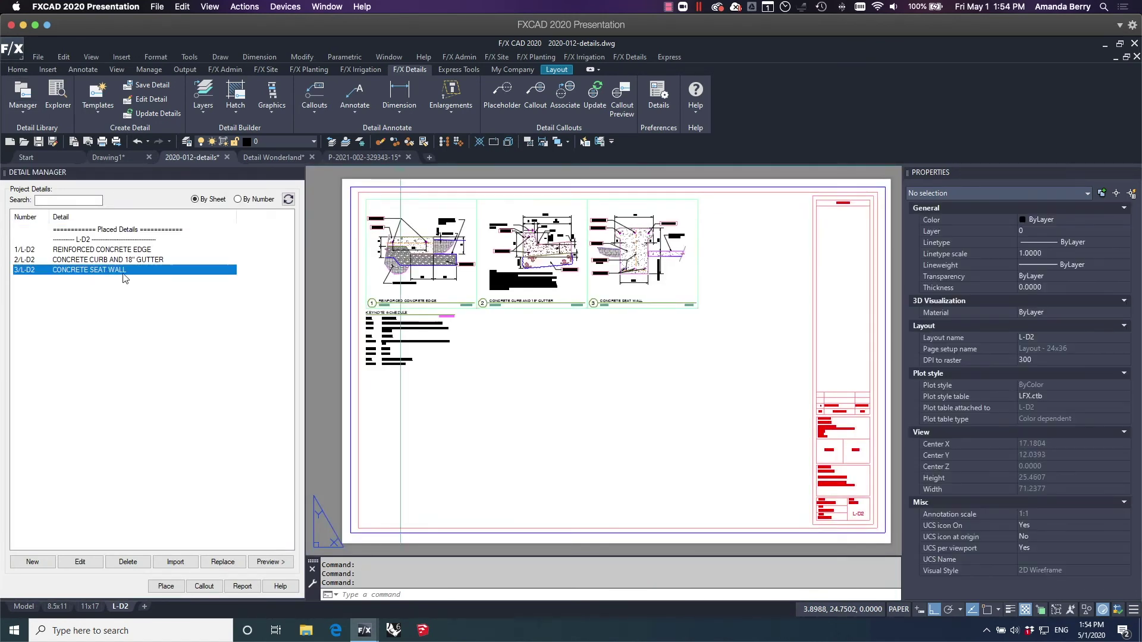
pyautogui.click(285, 562)
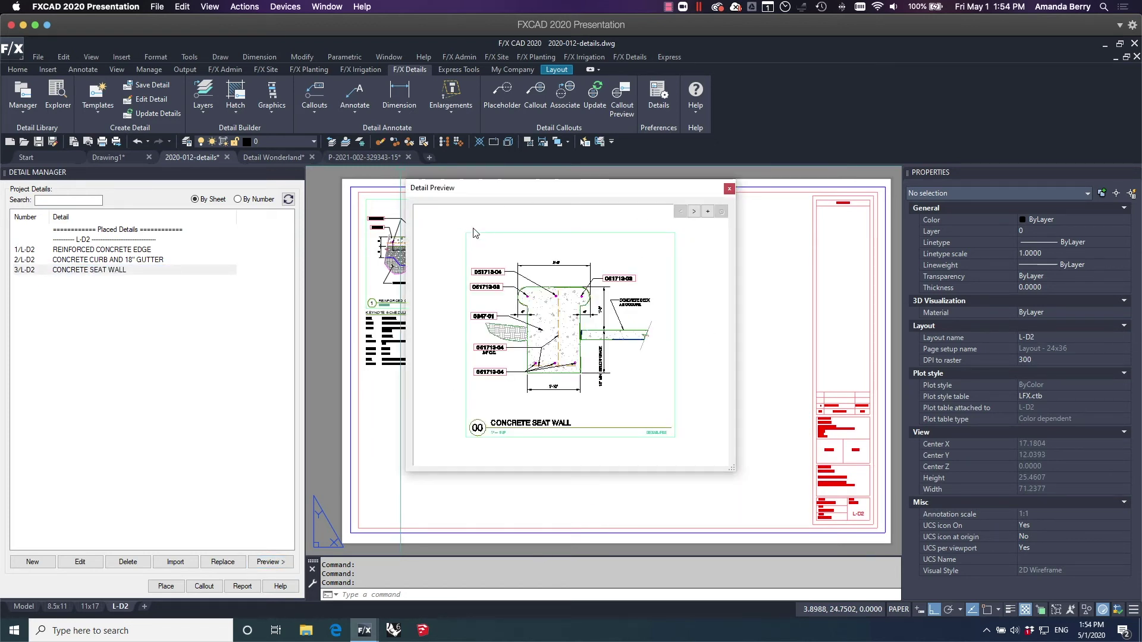
pyautogui.moveTo(587, 188); pyautogui.dragTo(530, 222)
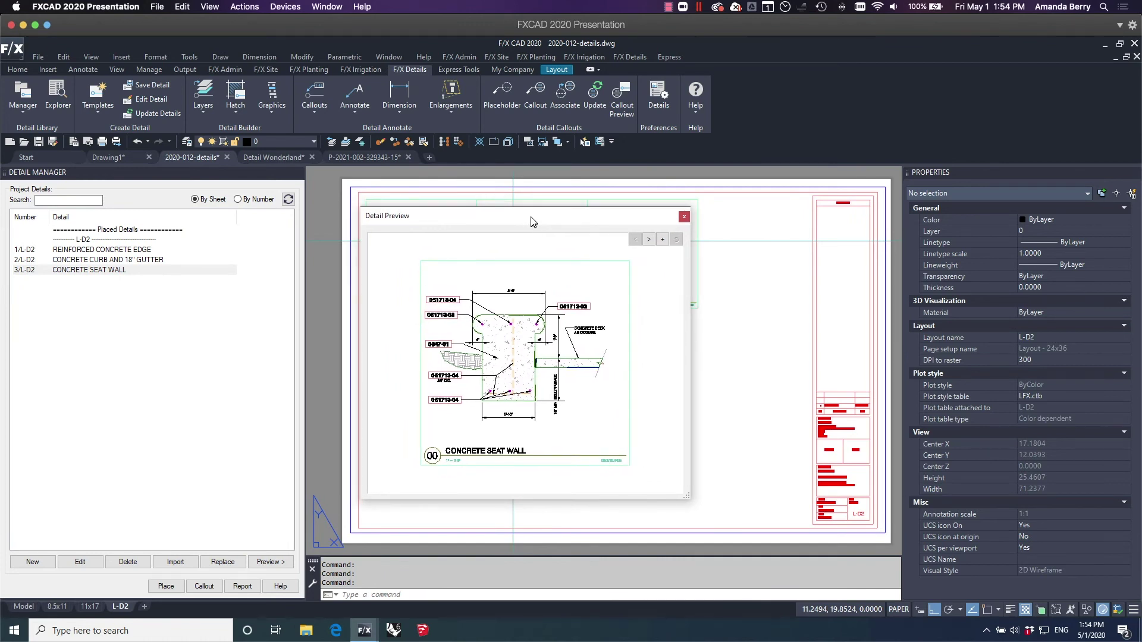
pyautogui.click(650, 240)
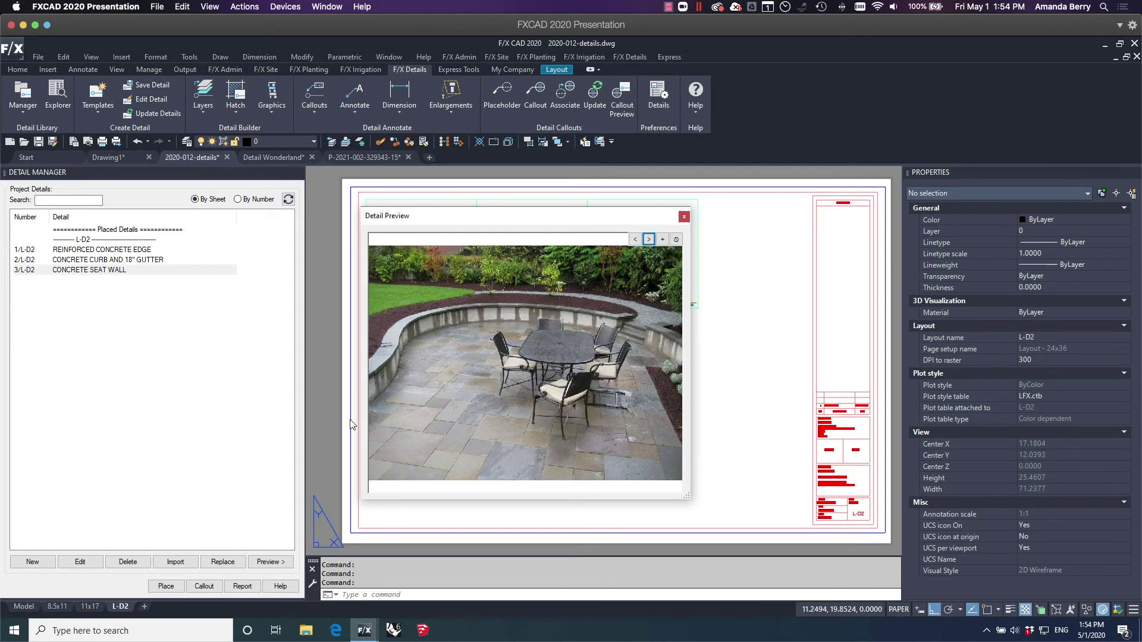
pyautogui.click(649, 239)
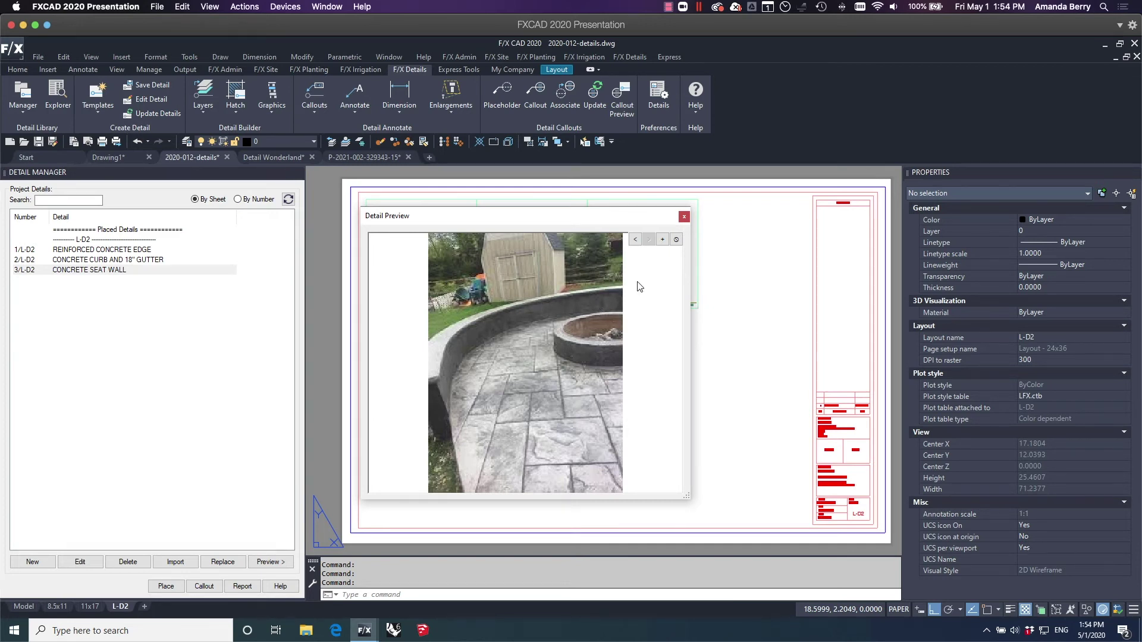
# Attach the image seating wall 3.jpg to the Concrete Seat Wall detail and close its preview.
pyautogui.click(663, 240)
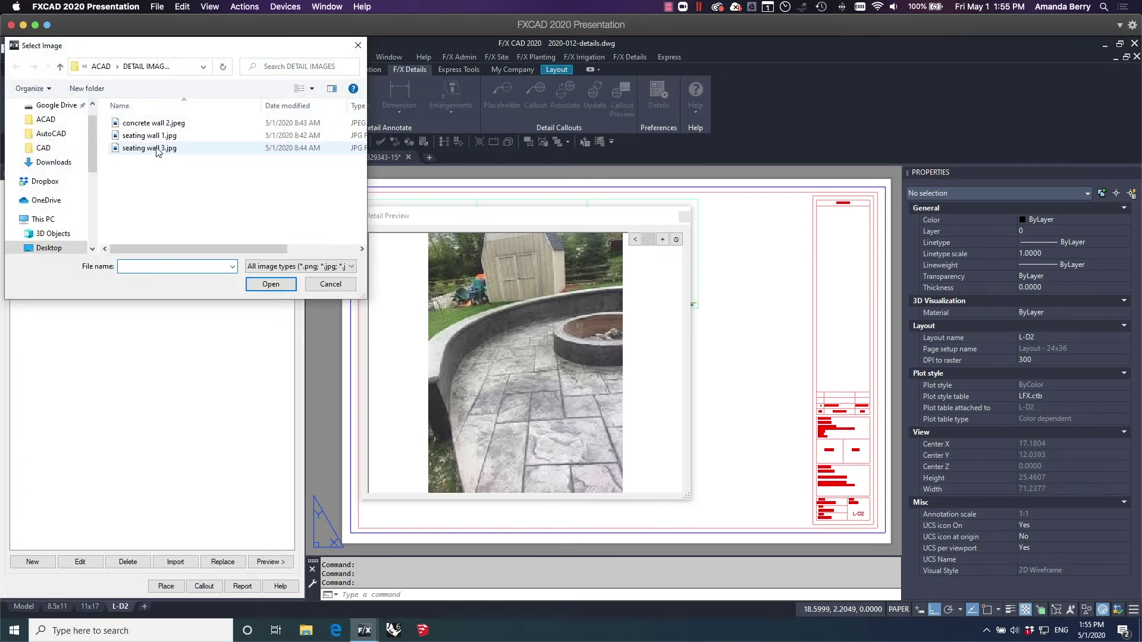
pyautogui.click(160, 152)
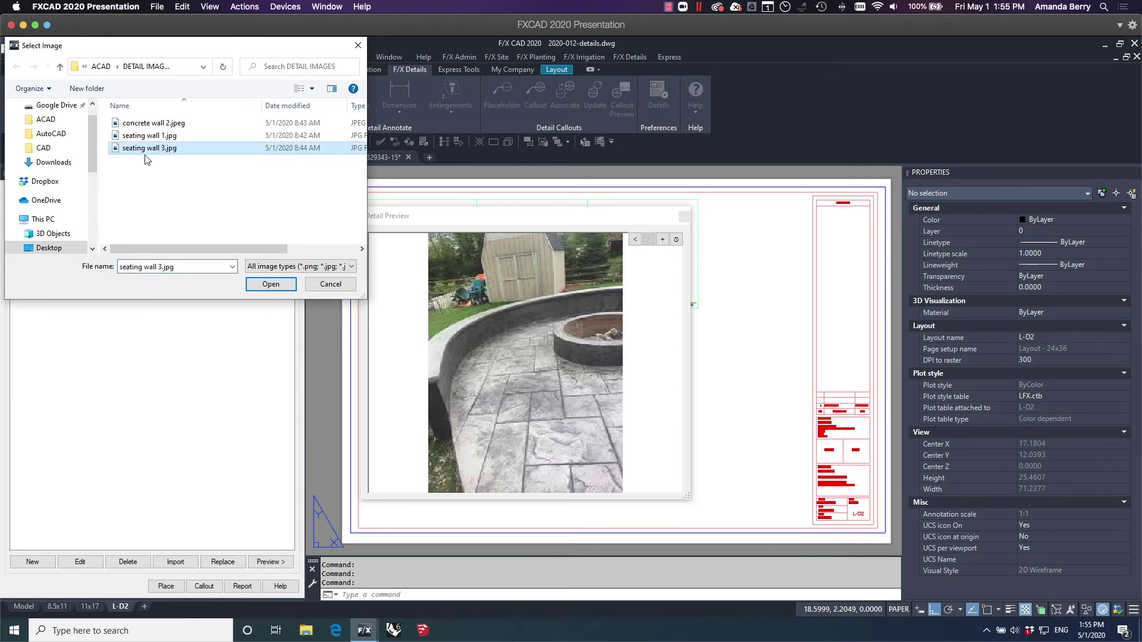
pyautogui.click(270, 285)
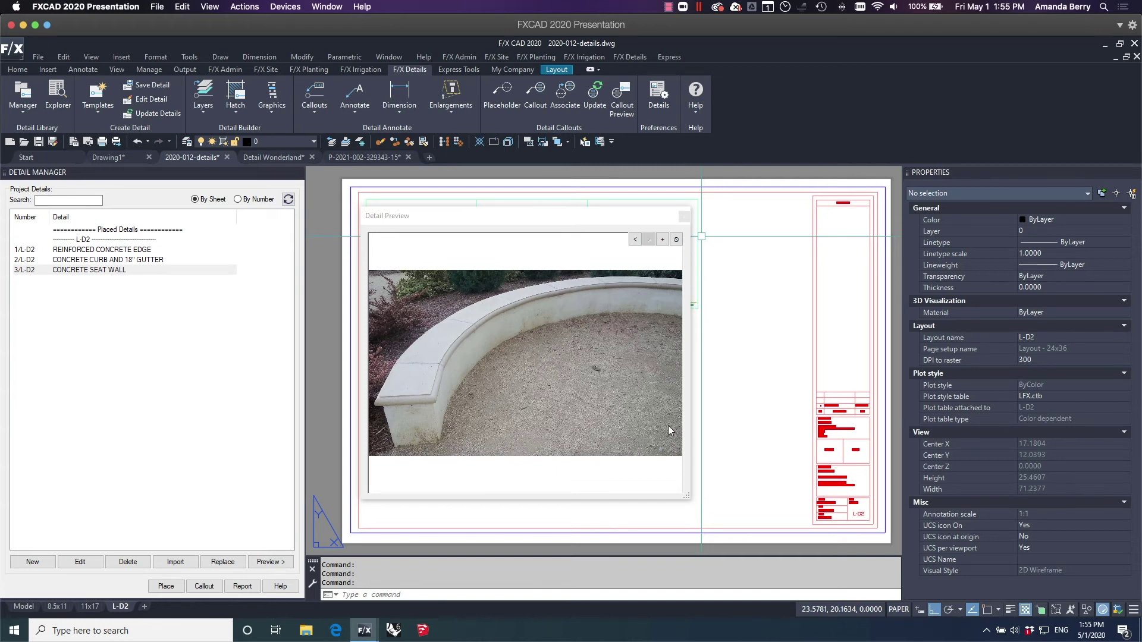
pyautogui.click(685, 216)
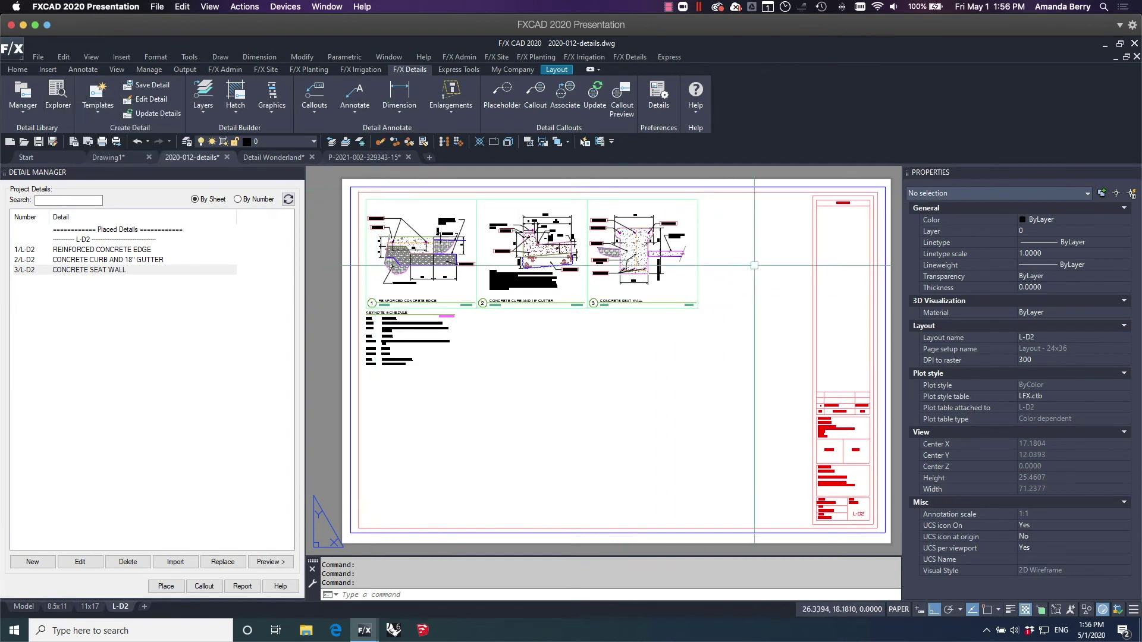
# In Drawing1, open the Detail Explorer and select Tree Container Double Stake (19) within Exterior Improvements, Planting, Tree Planting.
pyautogui.click(128, 157)
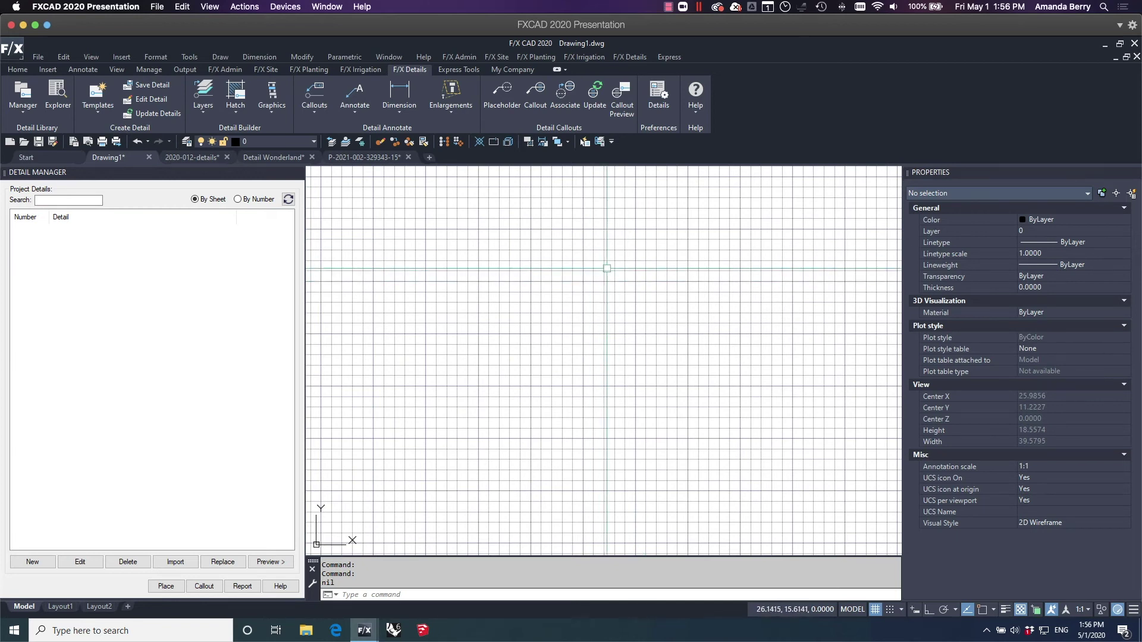
pyautogui.click(60, 94)
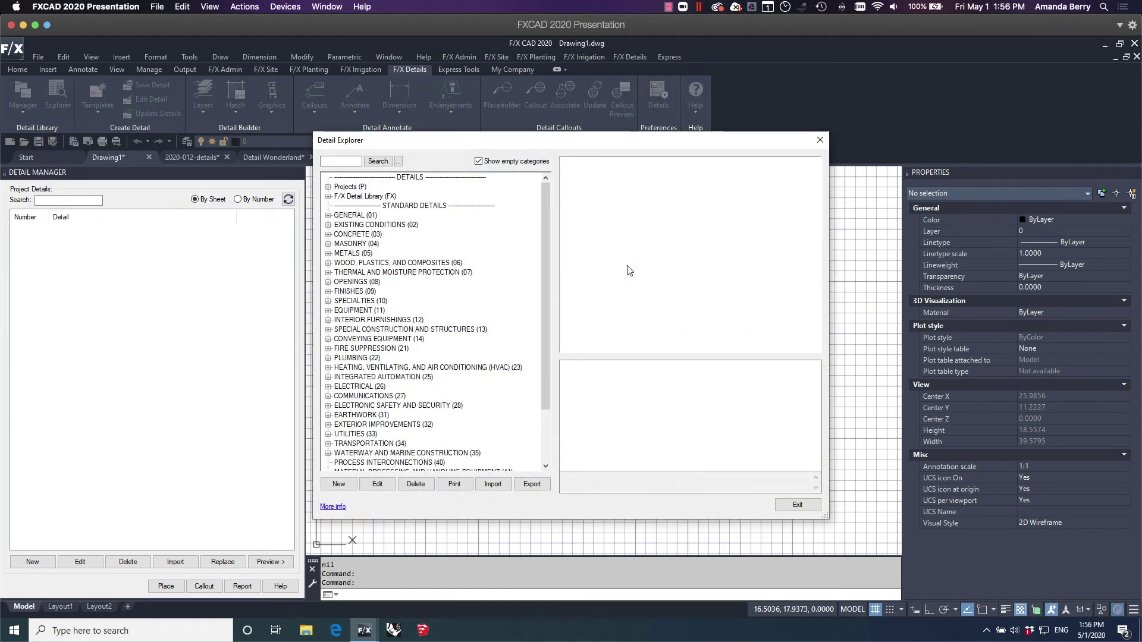
pyautogui.scroll(-2, 545, 274)
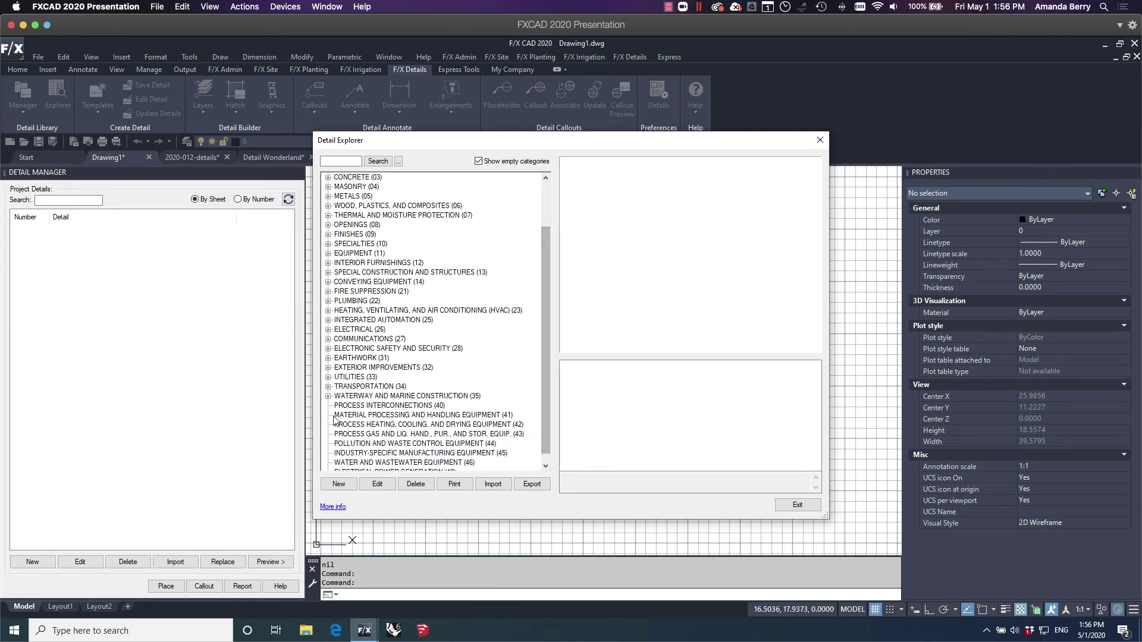
pyautogui.click(328, 367)
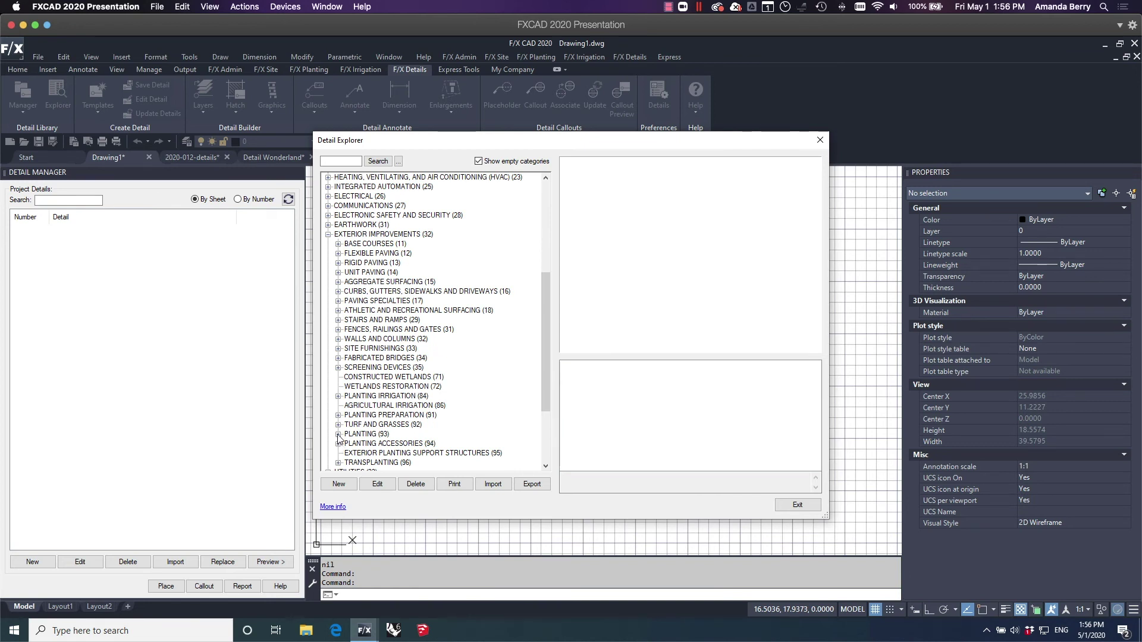
pyautogui.click(338, 434)
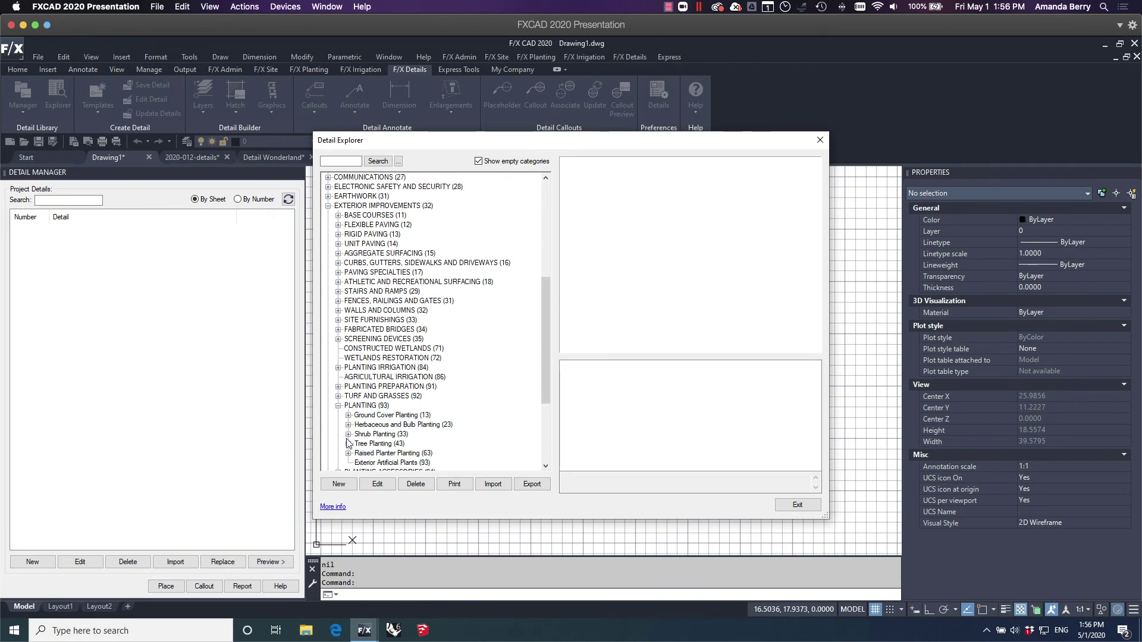
pyautogui.click(349, 444)
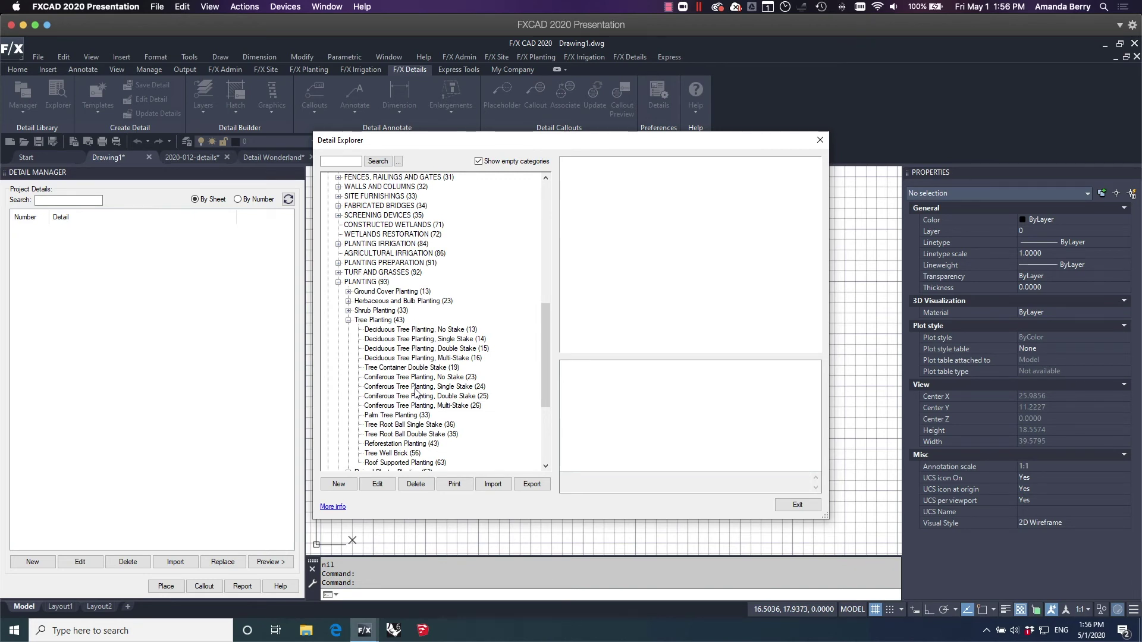
pyautogui.click(412, 368)
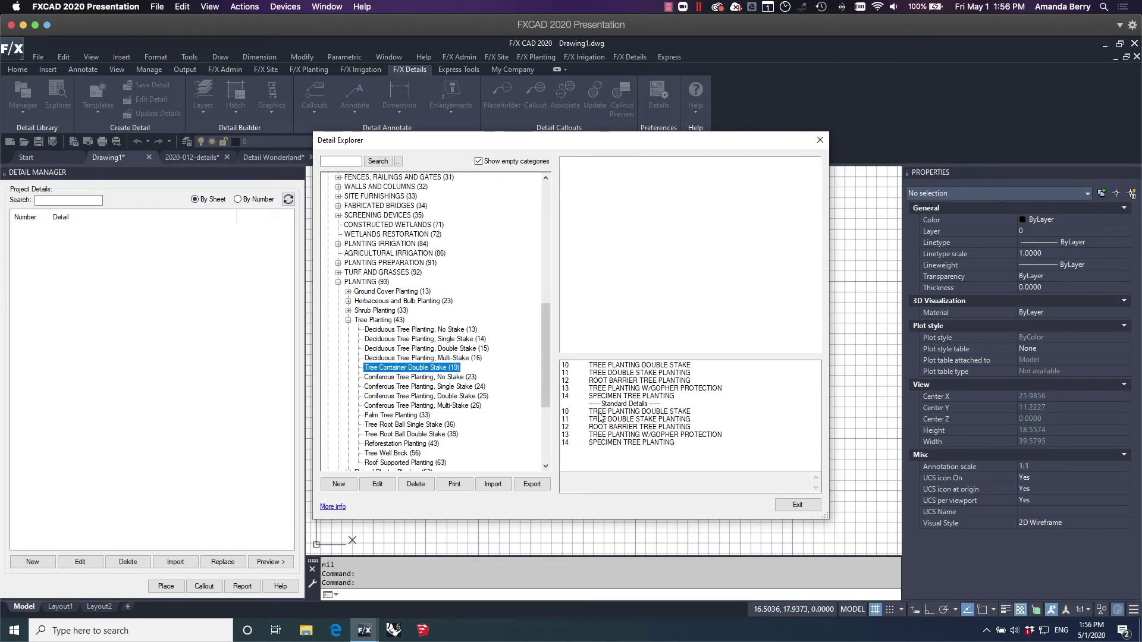
# Start printing each detail within the Tree Container Double Stake (19) category, agreeing to erase the contents of Layout1.
pyautogui.moveTo(547, 330)
pyautogui.mouseDown()
pyautogui.moveTo(544, 200)
pyautogui.moveTo(548, 357)
pyautogui.moveTo(548, 333)
pyautogui.mouseUp()
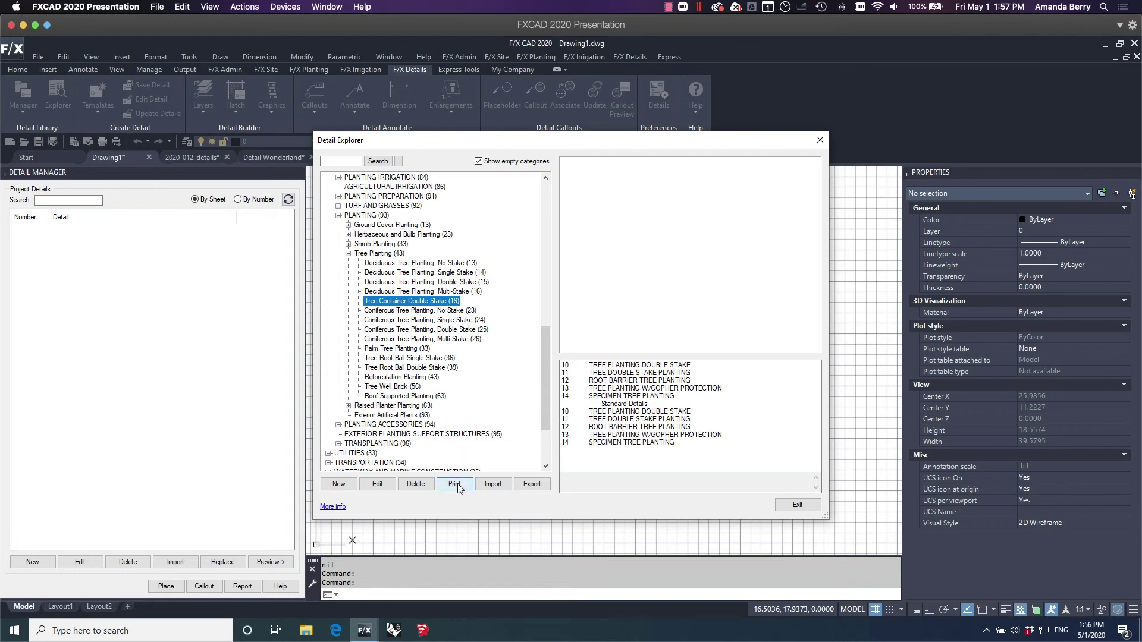
pyautogui.click(386, 254)
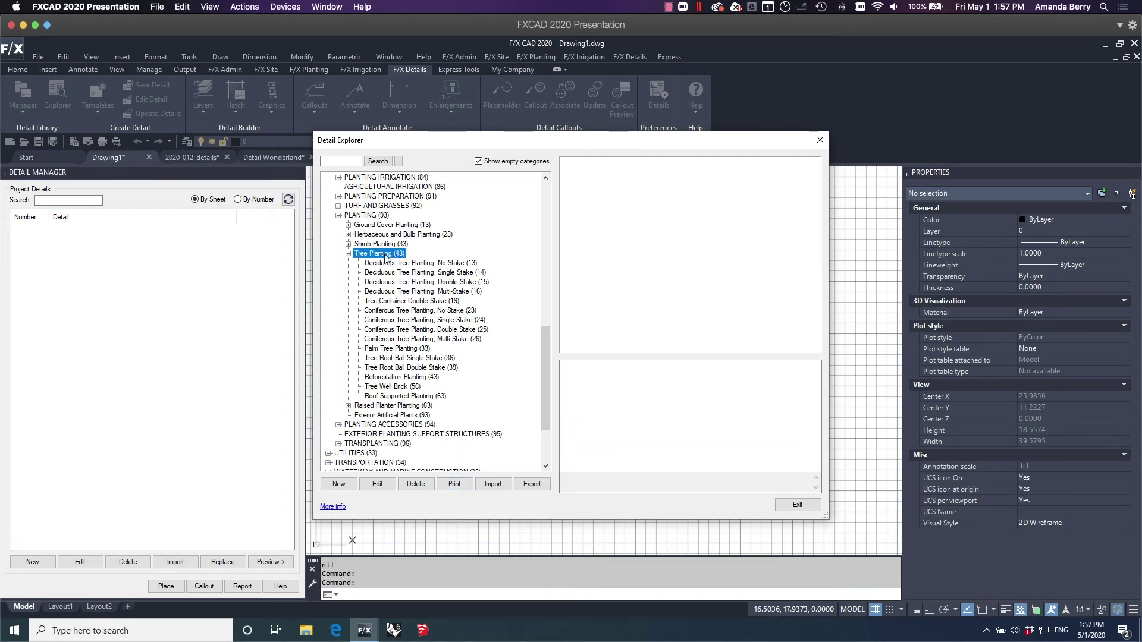
pyautogui.click(374, 216)
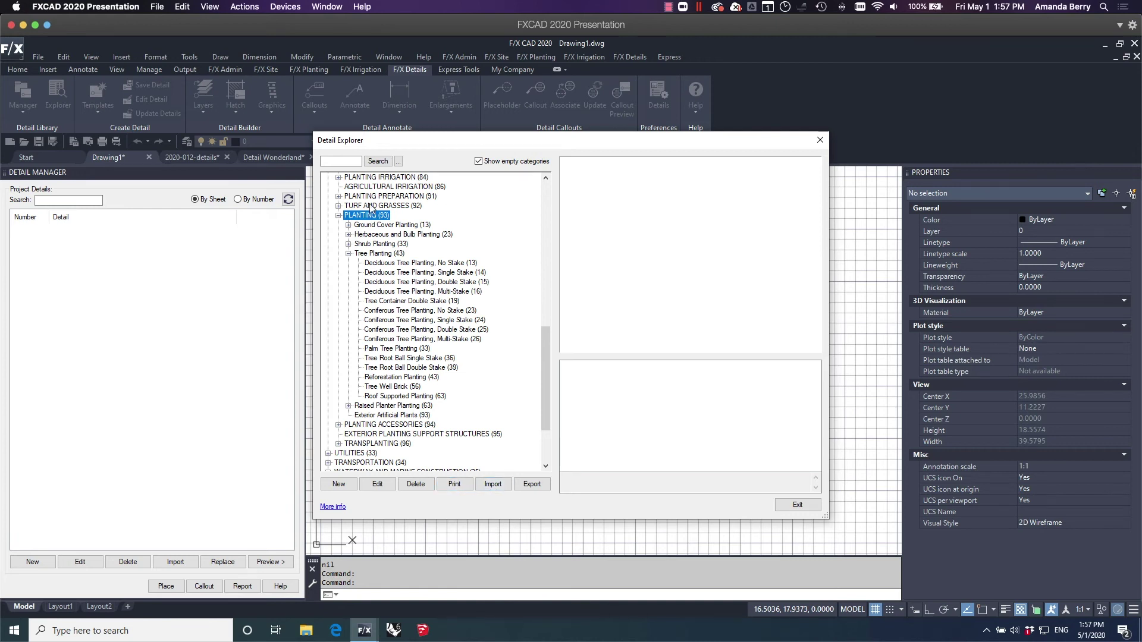
pyautogui.click(425, 302)
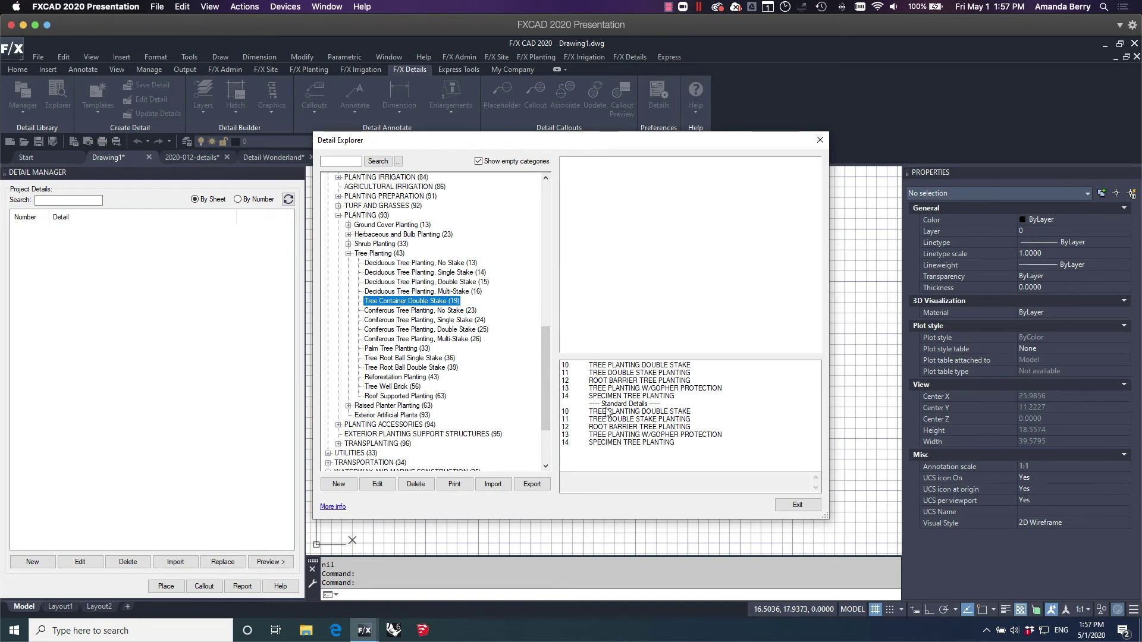
pyautogui.click(462, 484)
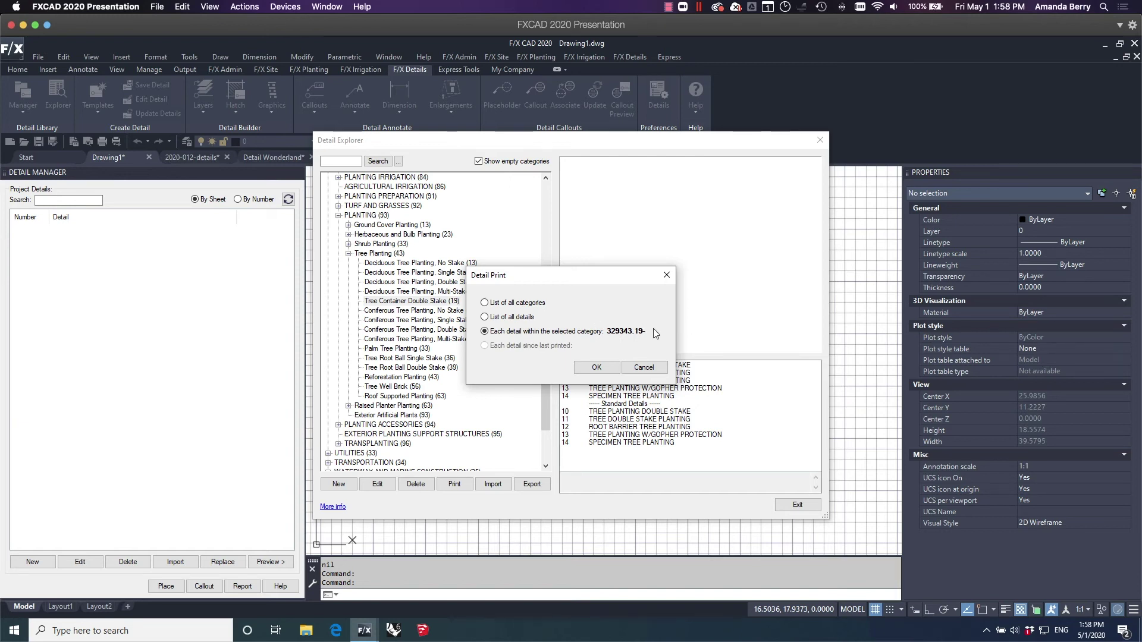
pyautogui.click(597, 368)
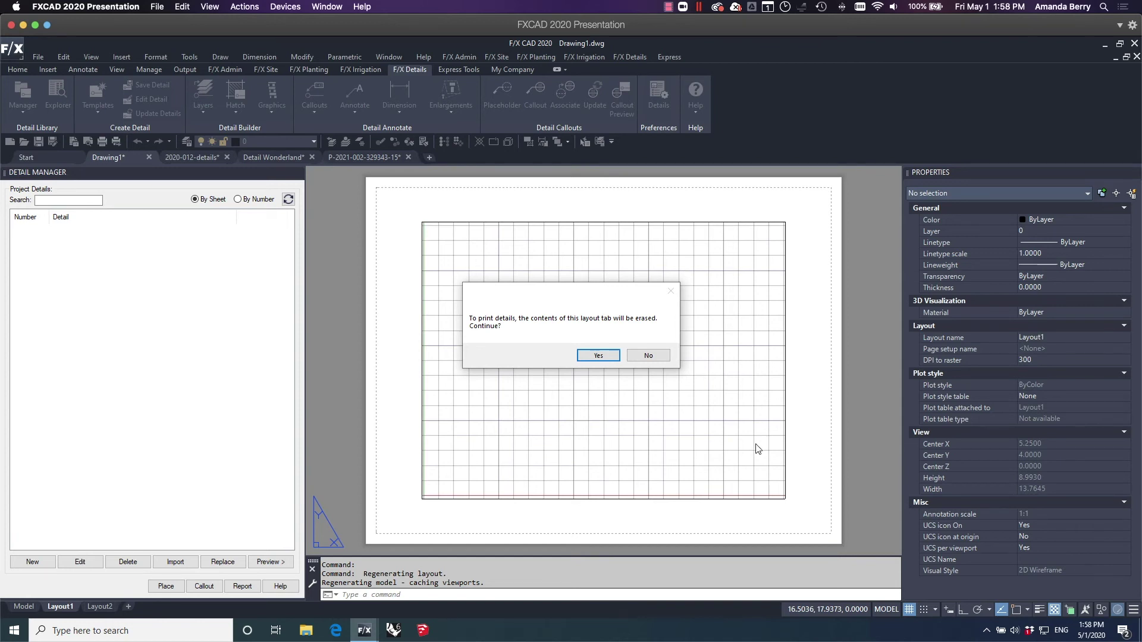
pyautogui.click(599, 356)
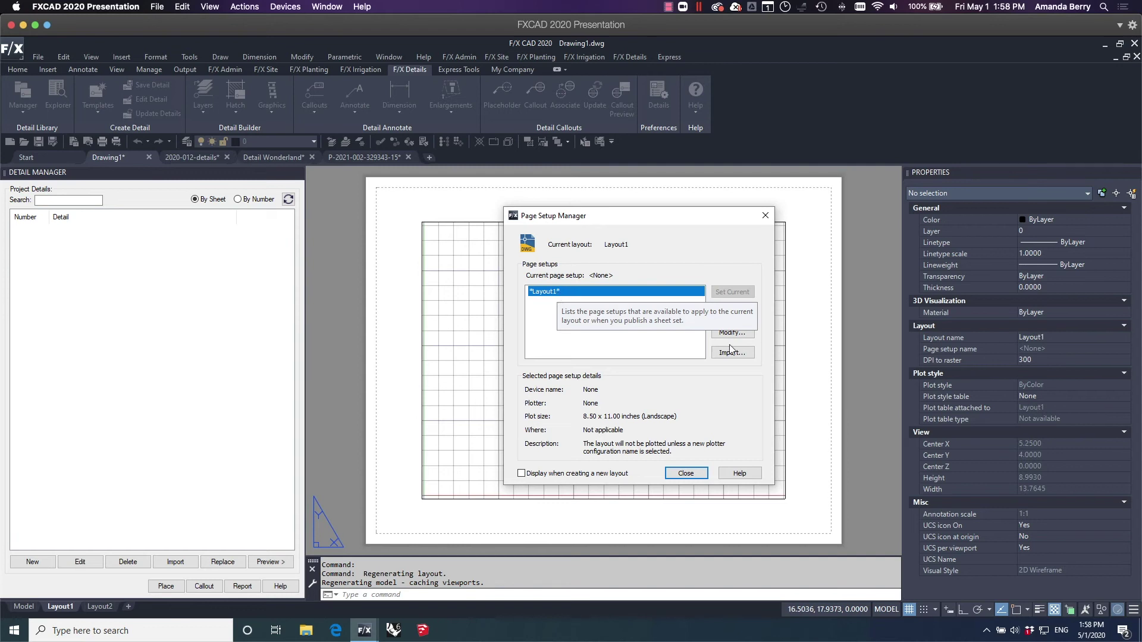
# Modify the Layout1 page setup to use the DWG To PDF.pc3 plotter, the LFX.ctb plot style table and Portrait orientation.
pyautogui.click(747, 333)
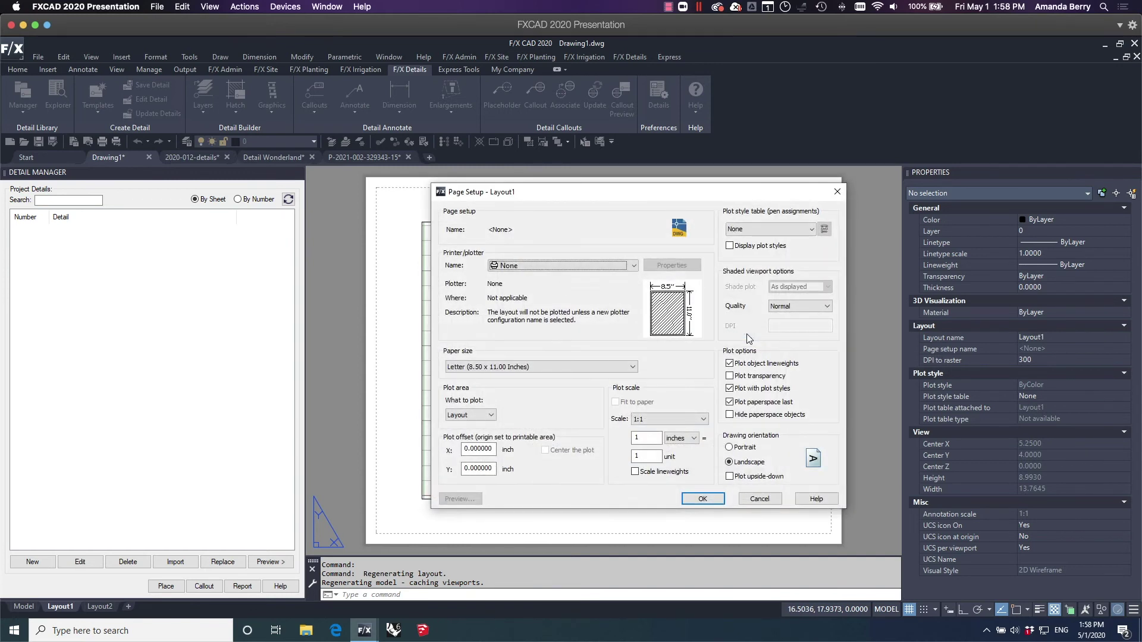
pyautogui.click(597, 266)
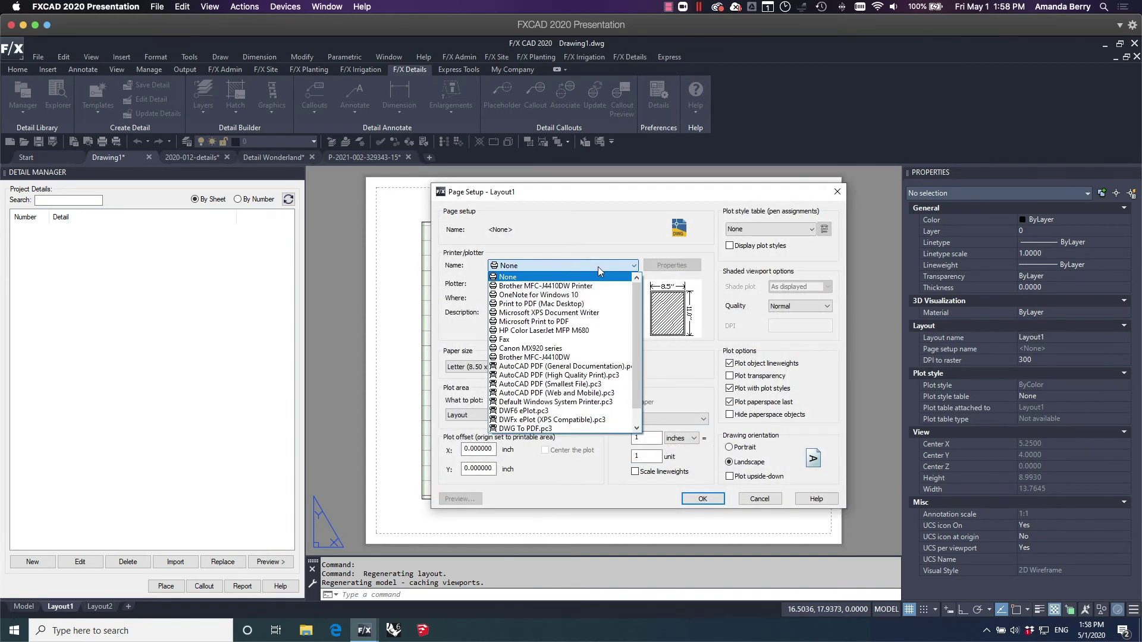
pyautogui.click(546, 428)
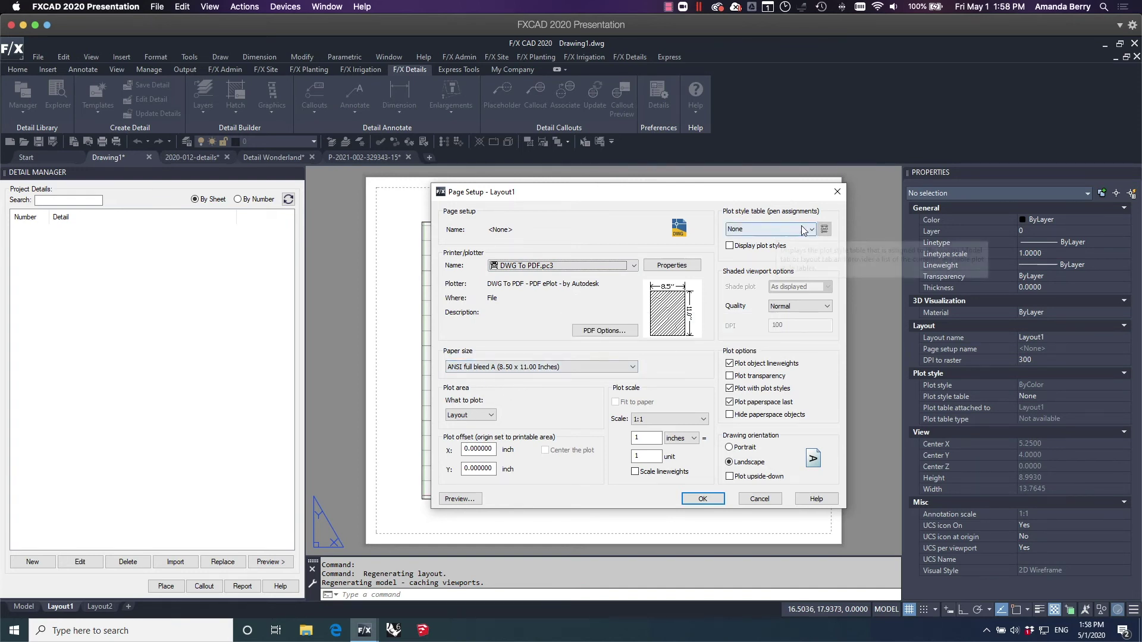
pyautogui.click(773, 229)
pyautogui.click(744, 323)
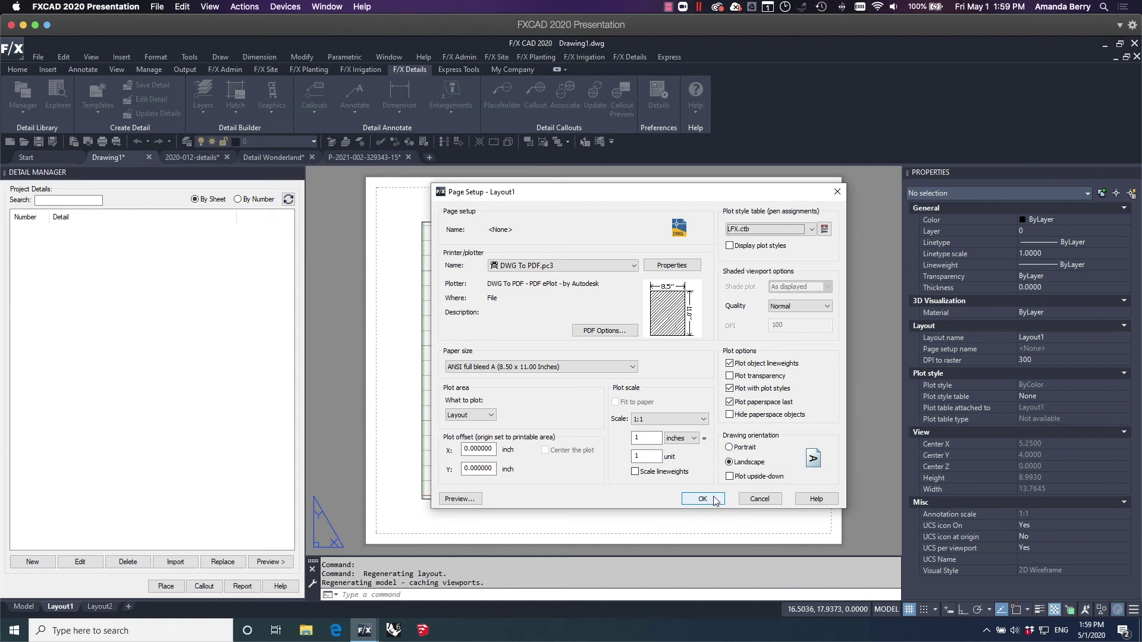
pyautogui.click(738, 447)
pyautogui.click(704, 499)
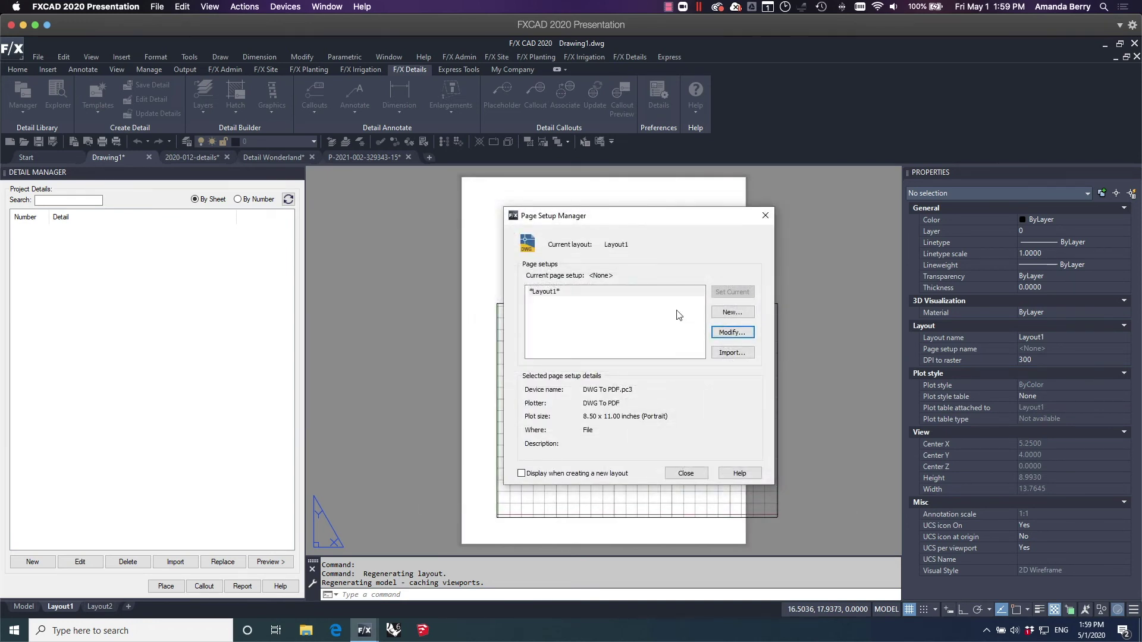
# Finish the page setup to plot the first detail to PDF, dismiss its preview and batch process the next 4 files.
pyautogui.click(688, 475)
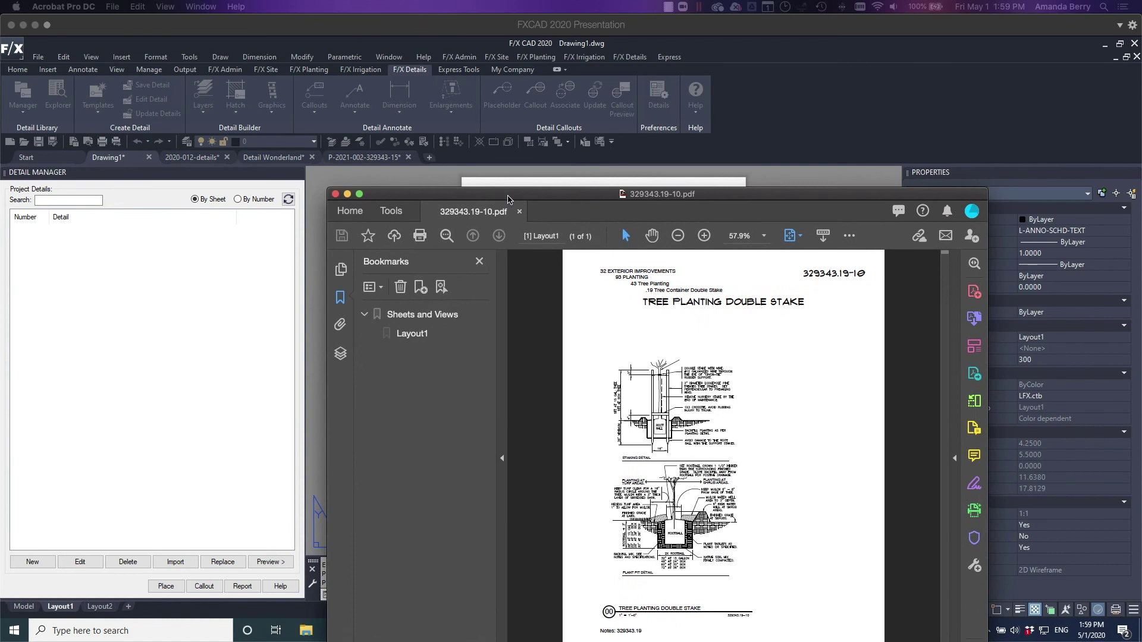
pyautogui.moveTo(515, 192); pyautogui.dragTo(530, 136)
pyautogui.press('super+q')
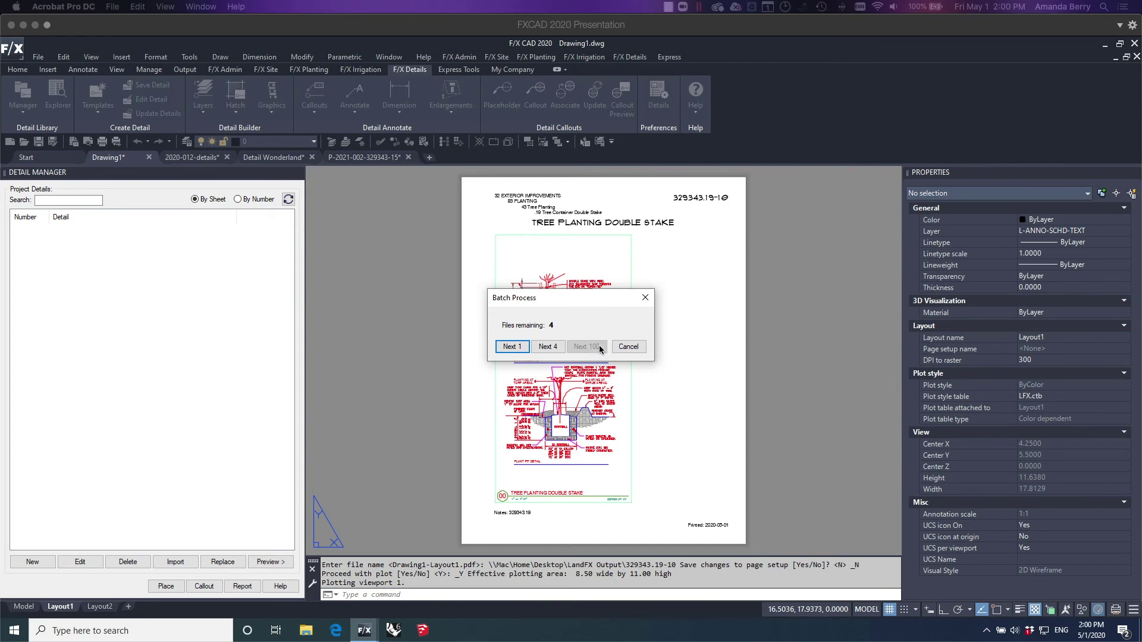
pyautogui.click(546, 348)
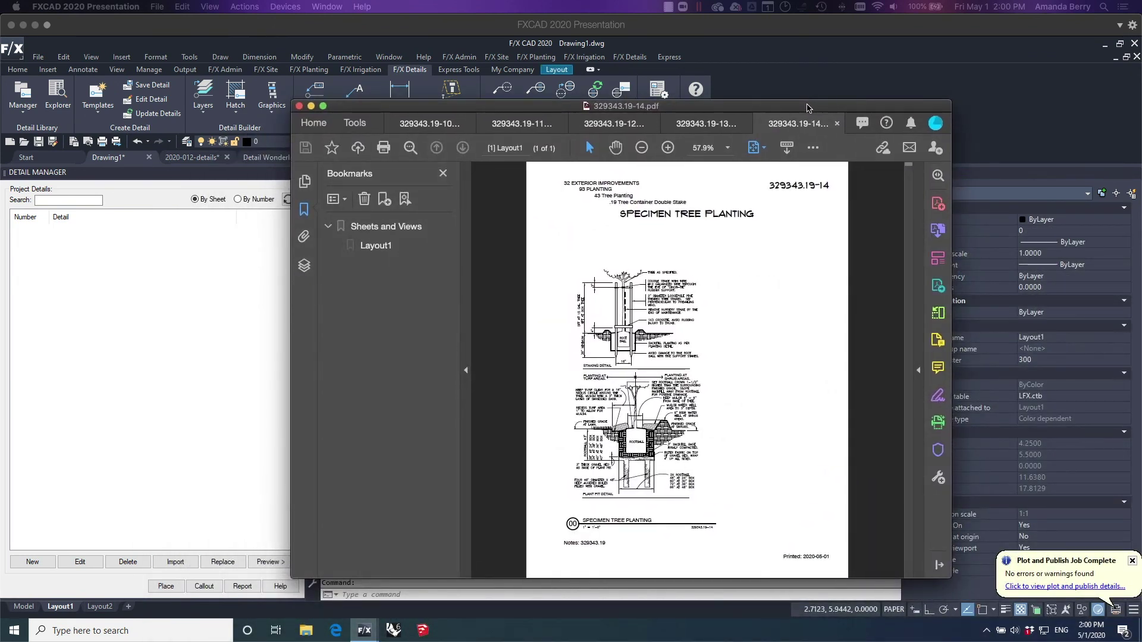
# Review the plotted PDFs from 329343.19-13 back to 329343.19-10, and return to the drawing.
pyautogui.click(710, 127)
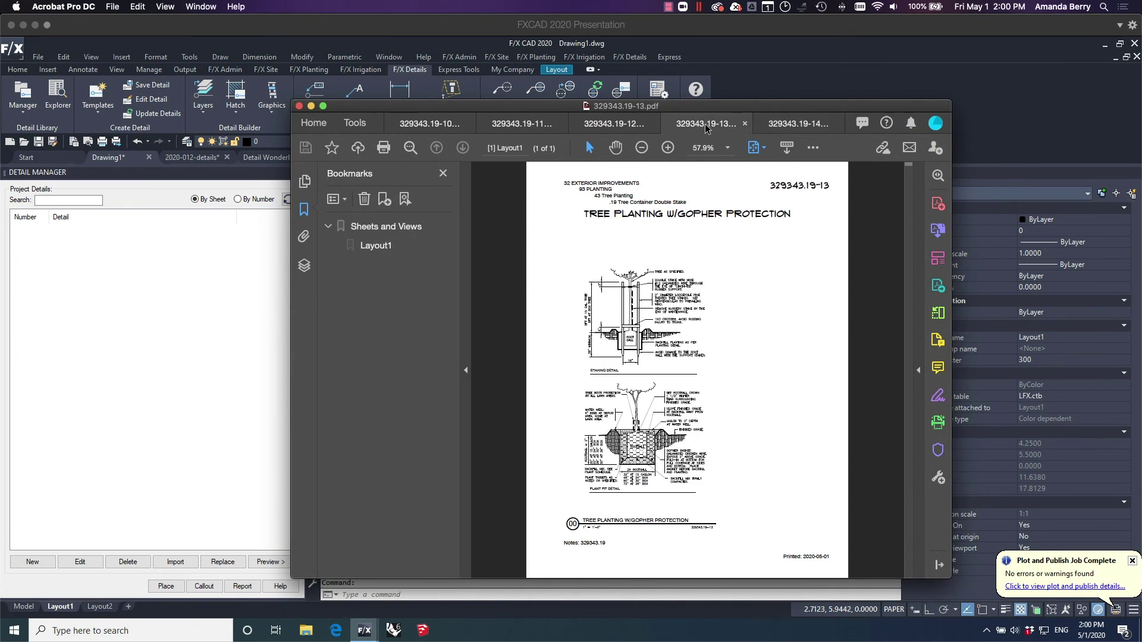
pyautogui.click(619, 127)
pyautogui.click(528, 127)
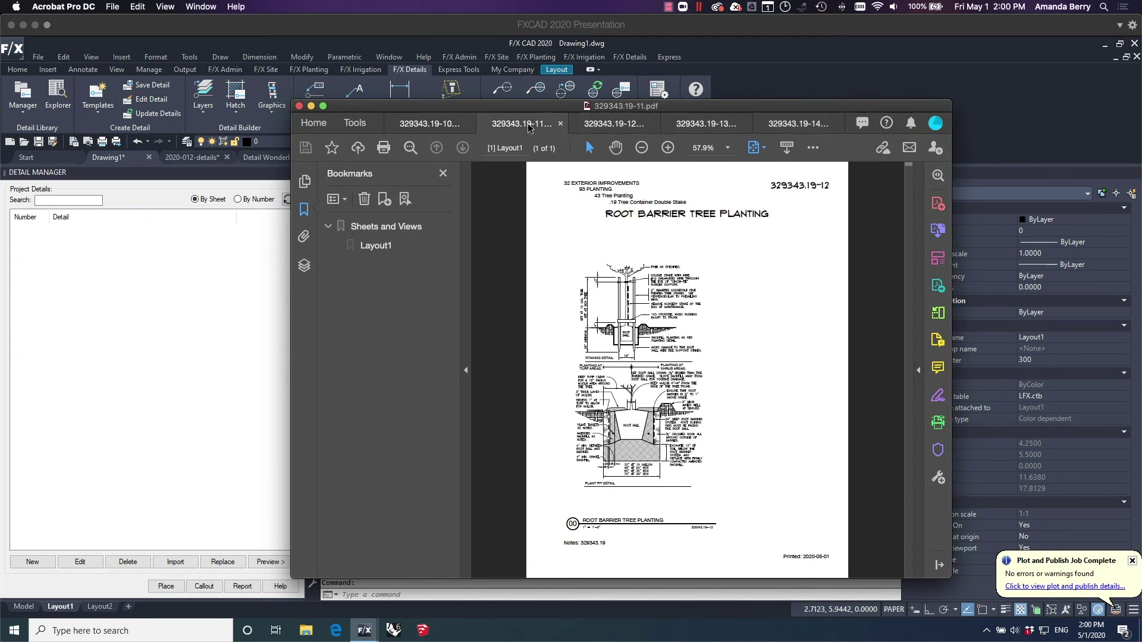
pyautogui.click(438, 127)
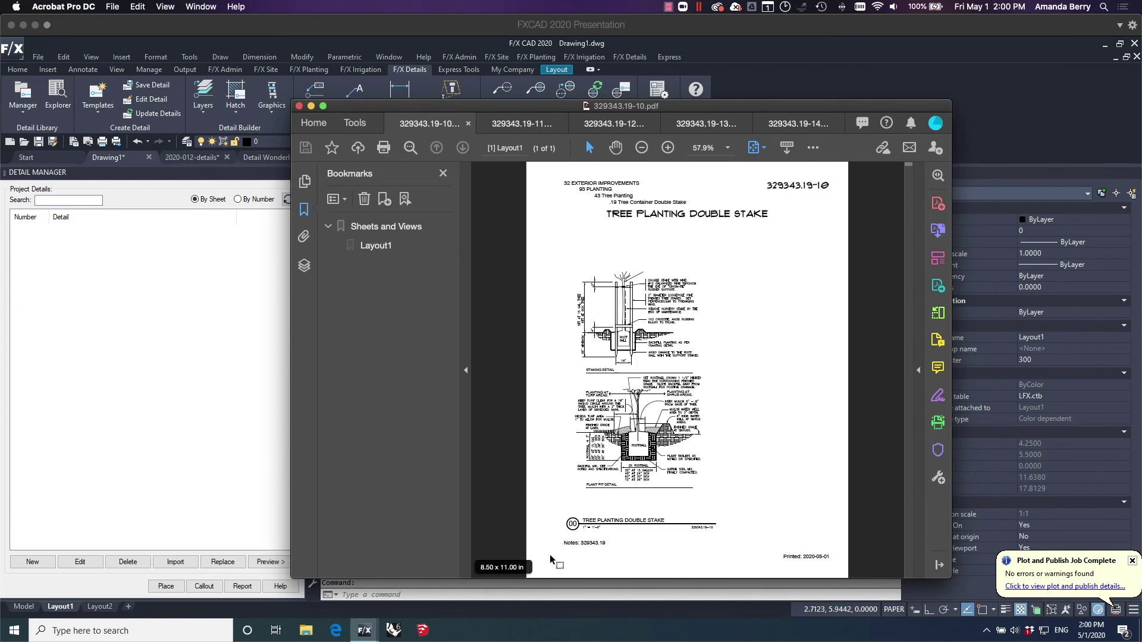
pyautogui.click(922, 85)
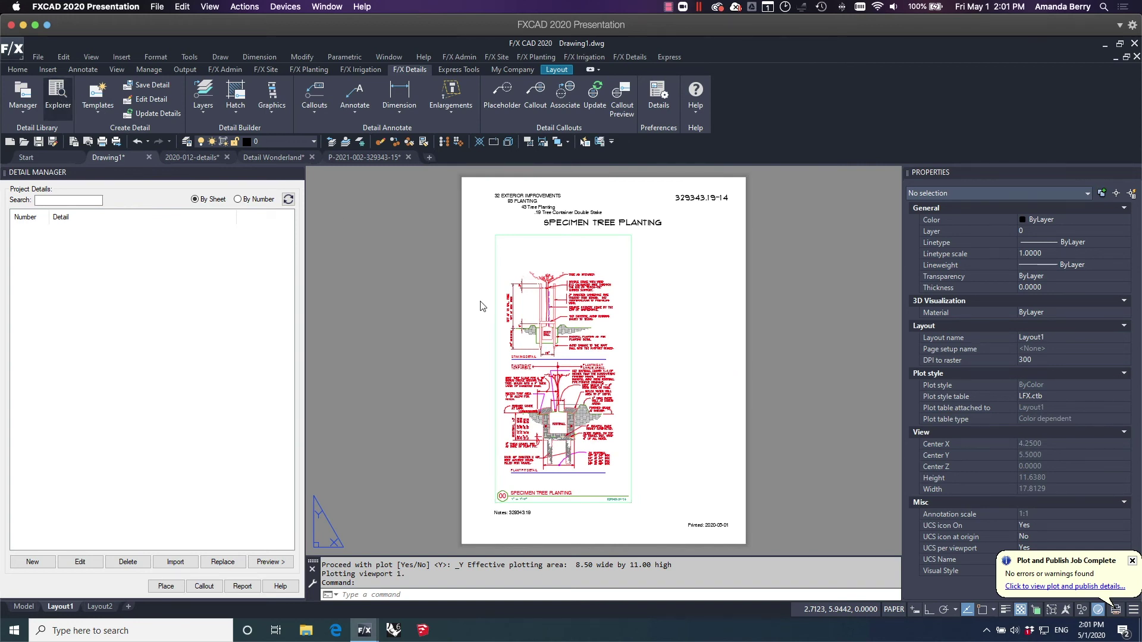
# In the Detail Explorer, expand Projects and 2021 and select the Detail Wonderland (002) project.
pyautogui.click(328, 187)
pyautogui.click(338, 225)
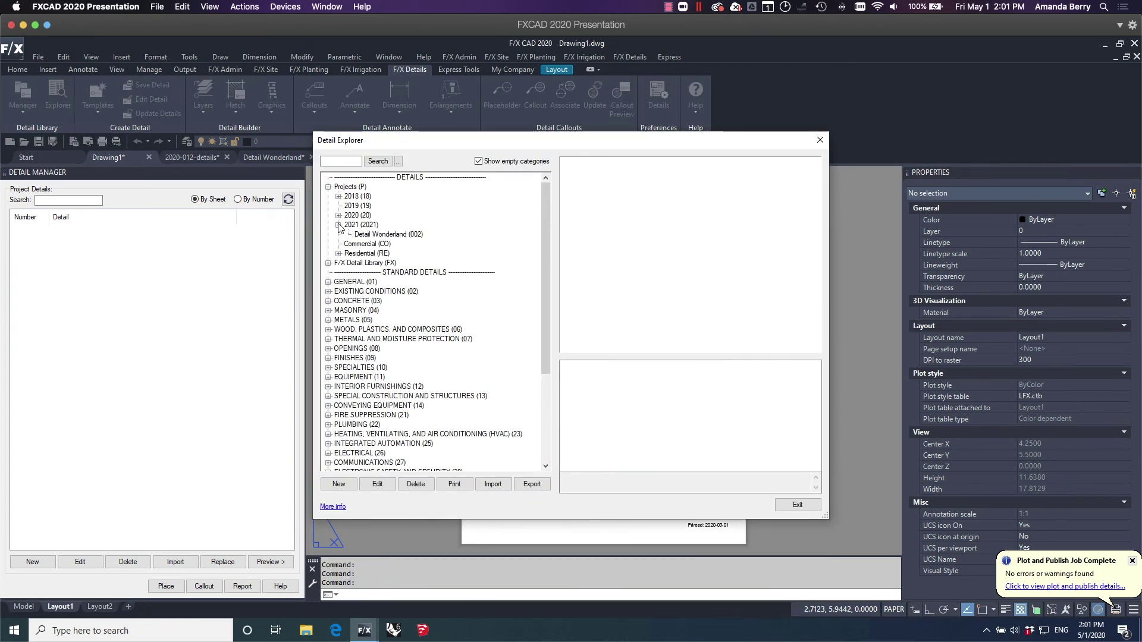
pyautogui.click(373, 235)
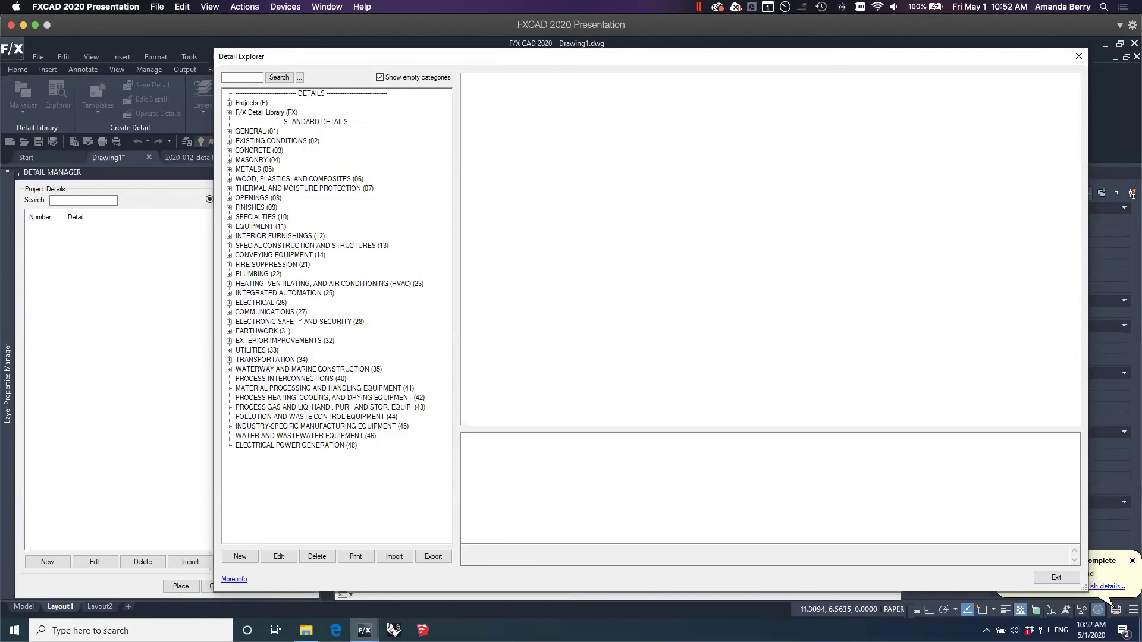
# Expand the 2021 and 2020 project categories, list the details of Detail Wonderland (002), and shrink the Detail Explorer to uncover the Detail Manager.
pyautogui.click(229, 102)
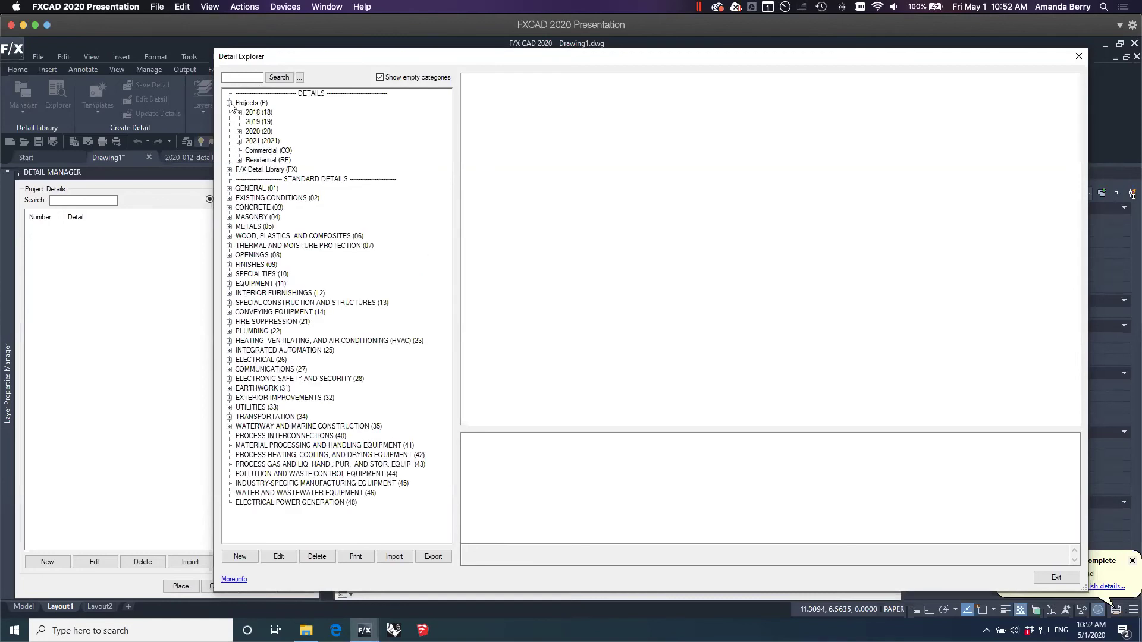
pyautogui.click(239, 141)
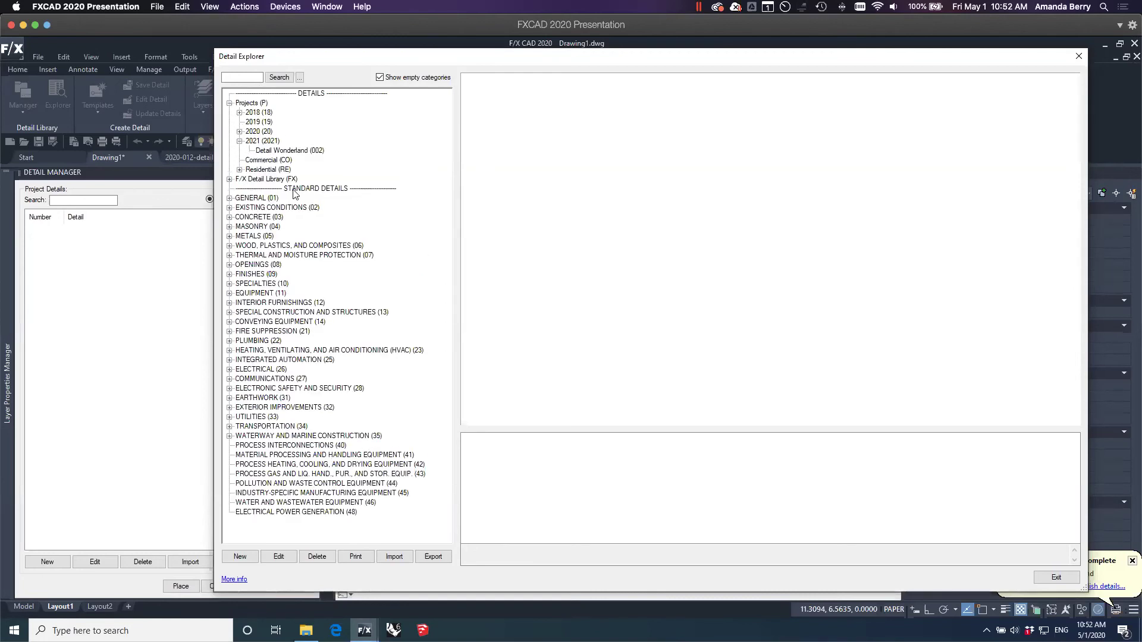
pyautogui.click(240, 132)
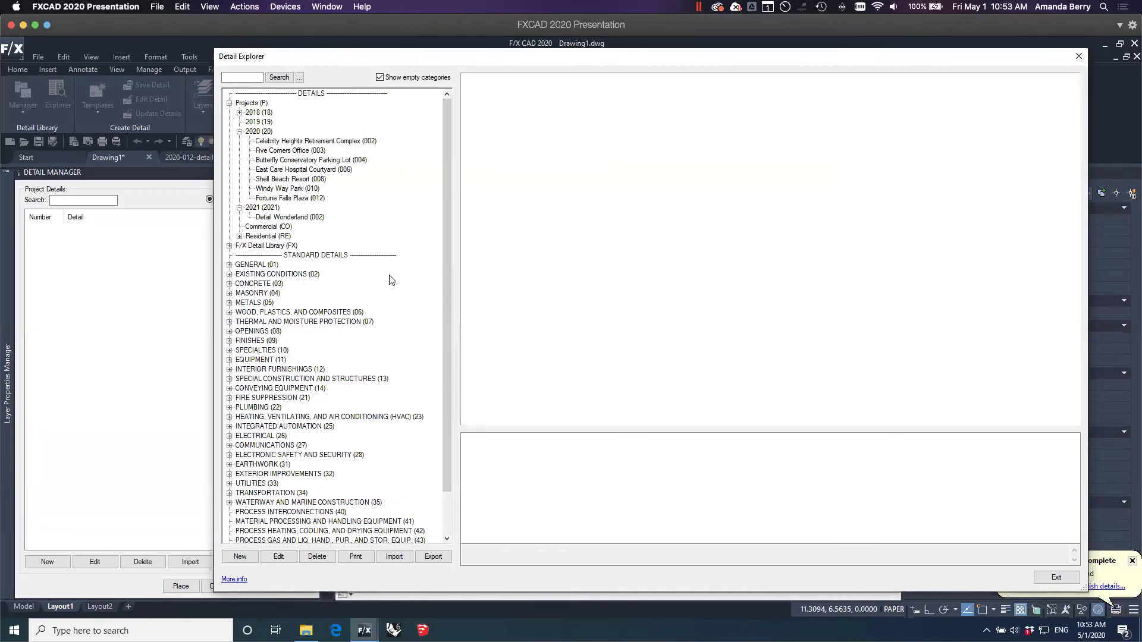
pyautogui.click(304, 218)
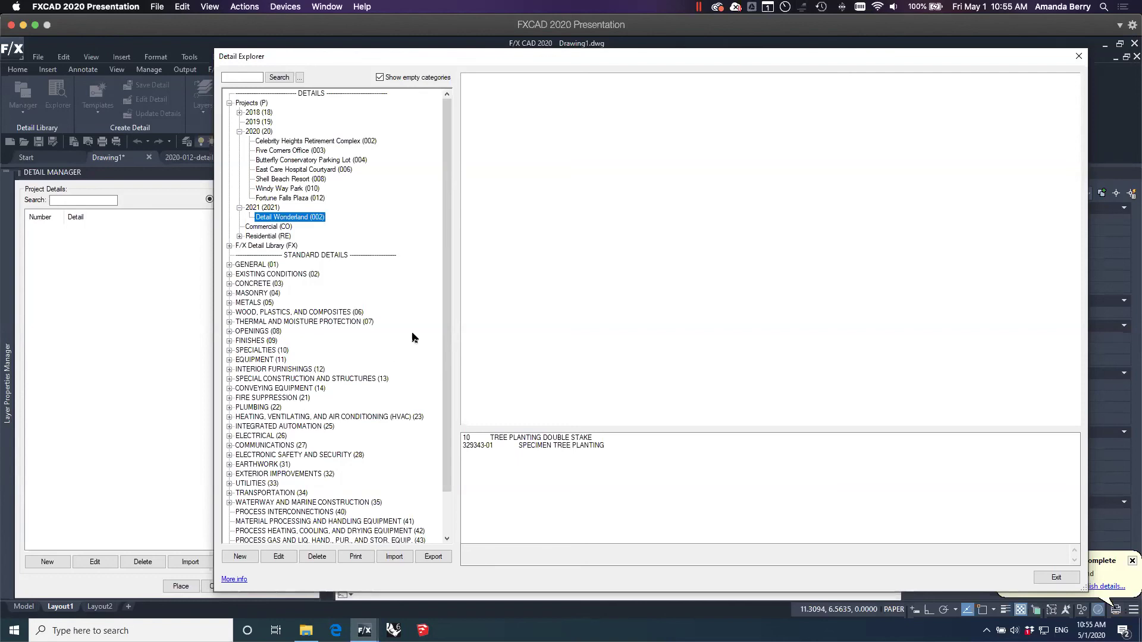
pyautogui.scroll(-2, 450, 291)
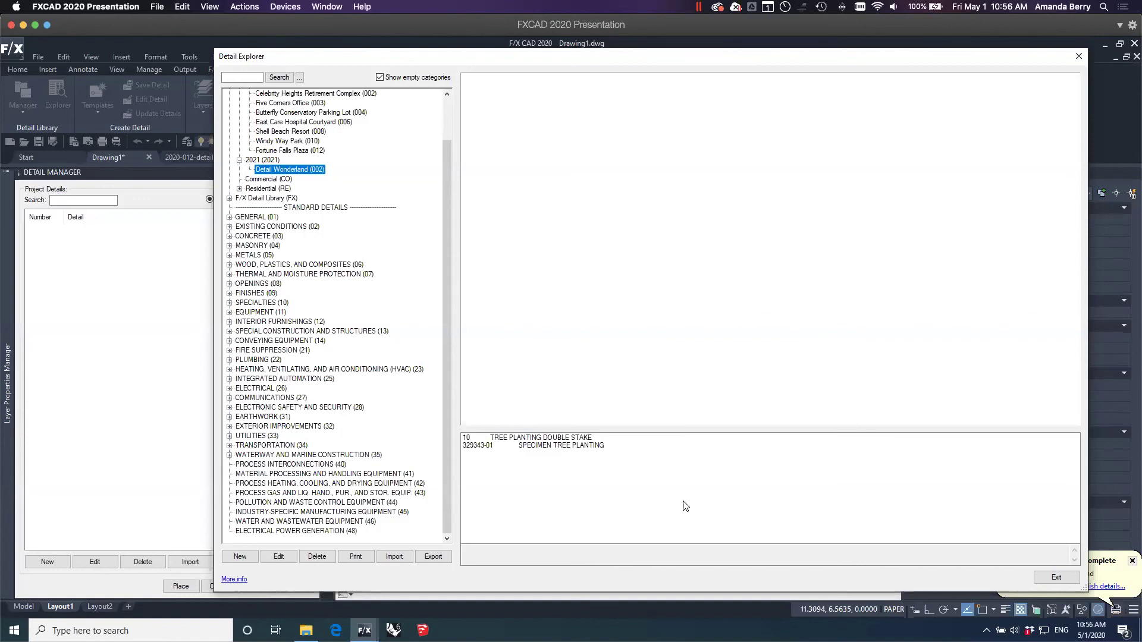
pyautogui.moveTo(254, 47); pyautogui.dragTo(467, 52)
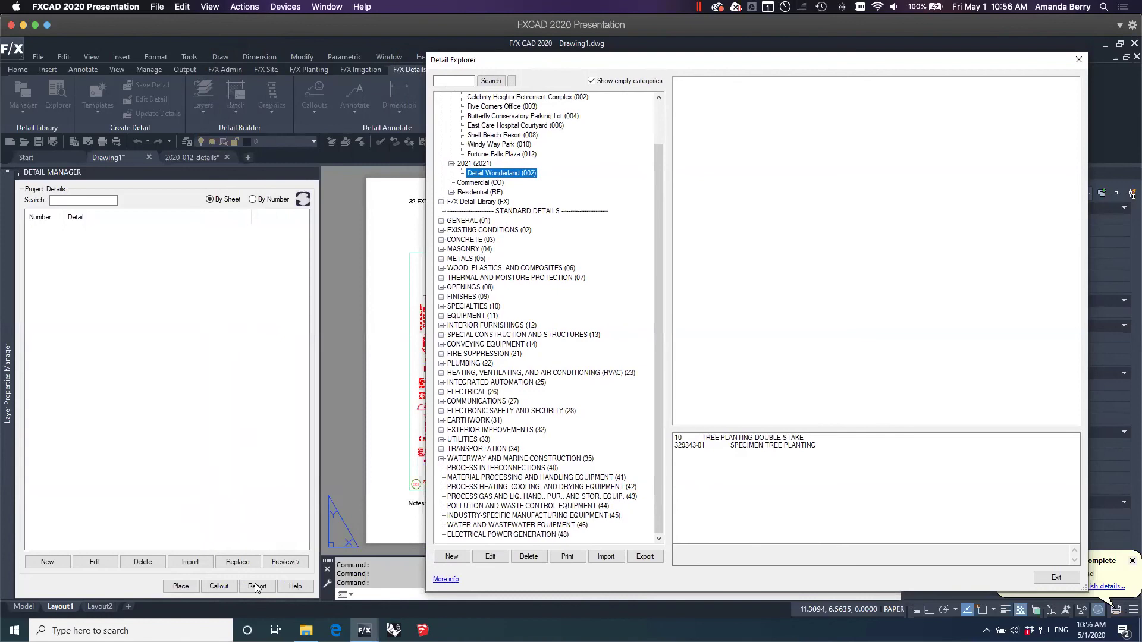